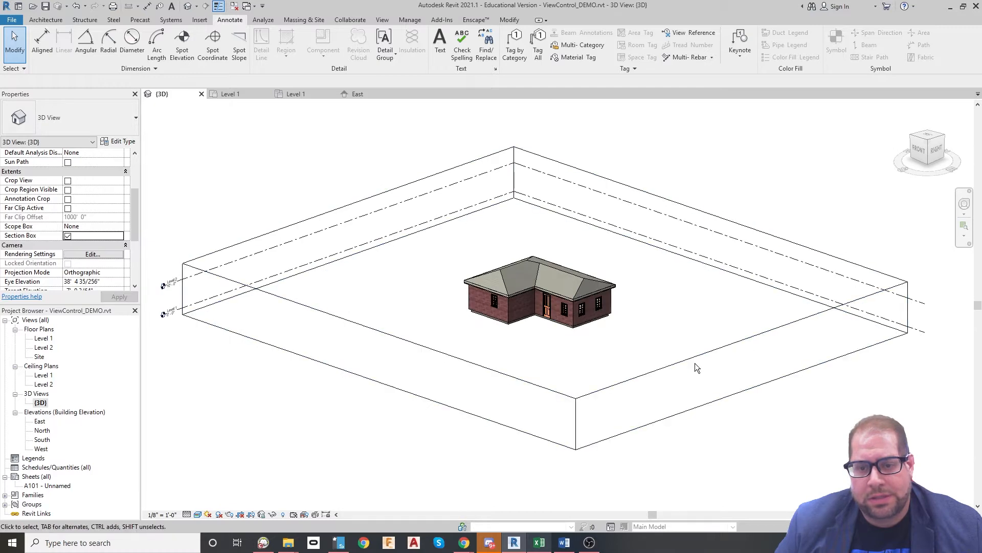
# Step: Duplicate the {3D} view with detailing
pyautogui.scroll(3, 609, 323)
pyautogui.scroll(3, 601, 330)
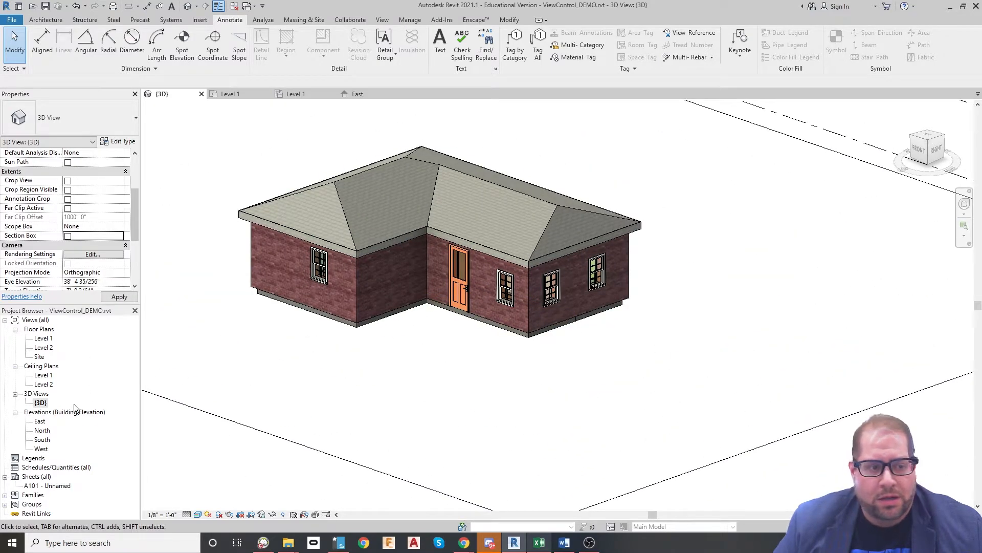
pyautogui.rightClick(41, 403)
pyautogui.moveTo(113, 250)
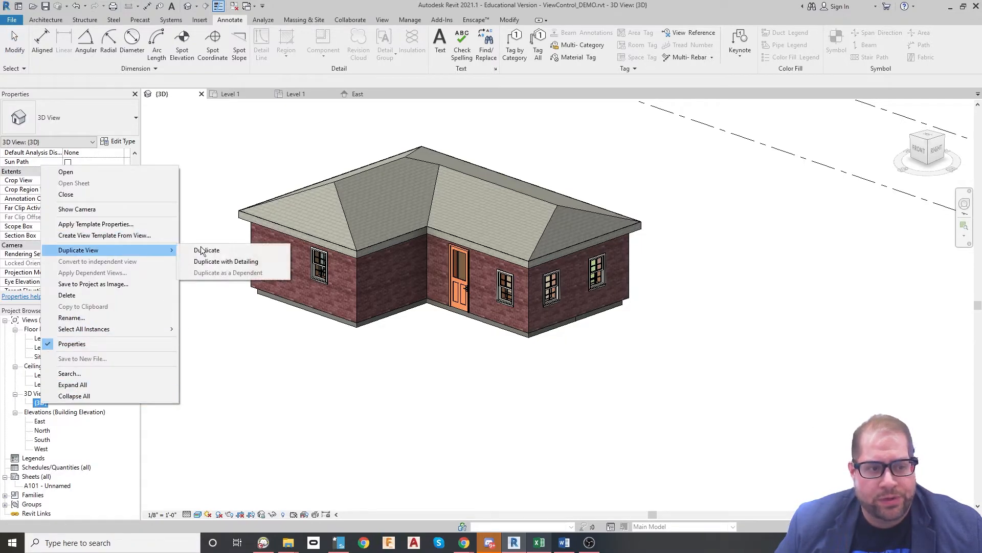
pyautogui.click(229, 262)
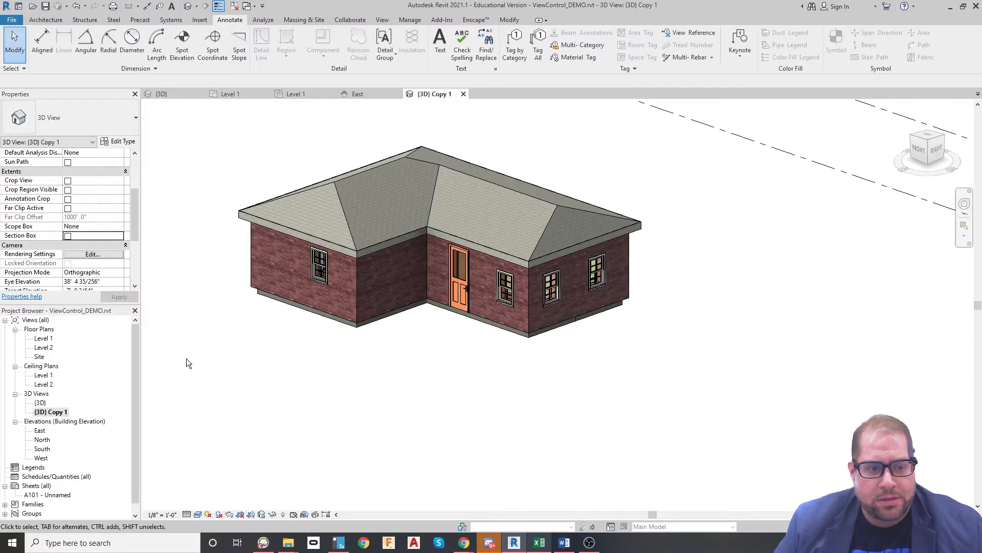
# Step: Rename the duplicated 3D view as "3D Section"
pyautogui.rightClick(69, 412)
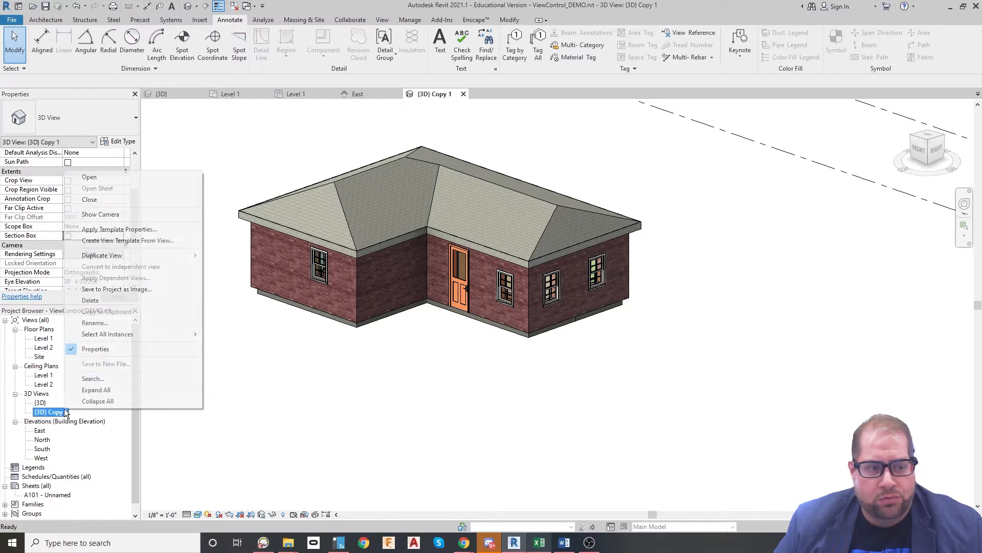
pyautogui.click(115, 326)
pyautogui.press('Home')
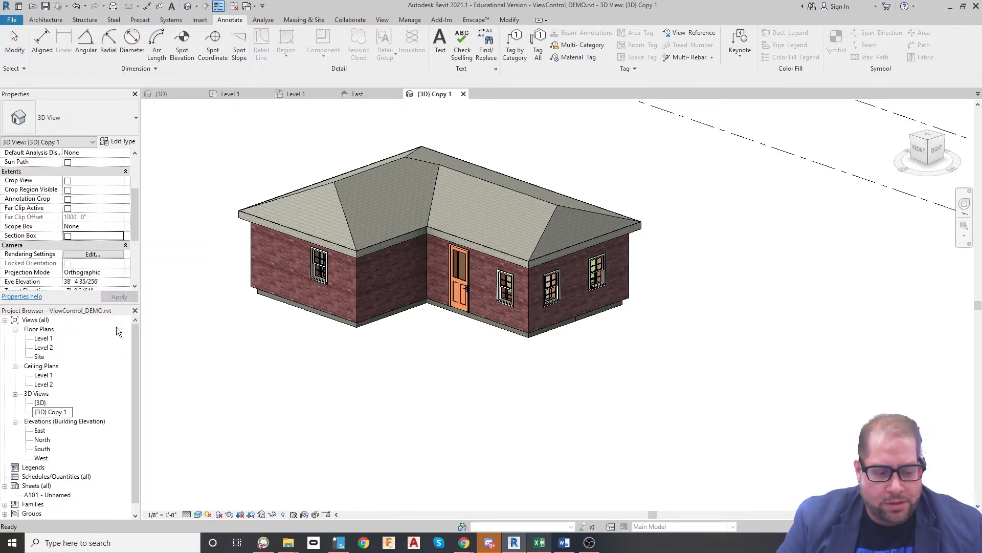
pyautogui.write('3D S')
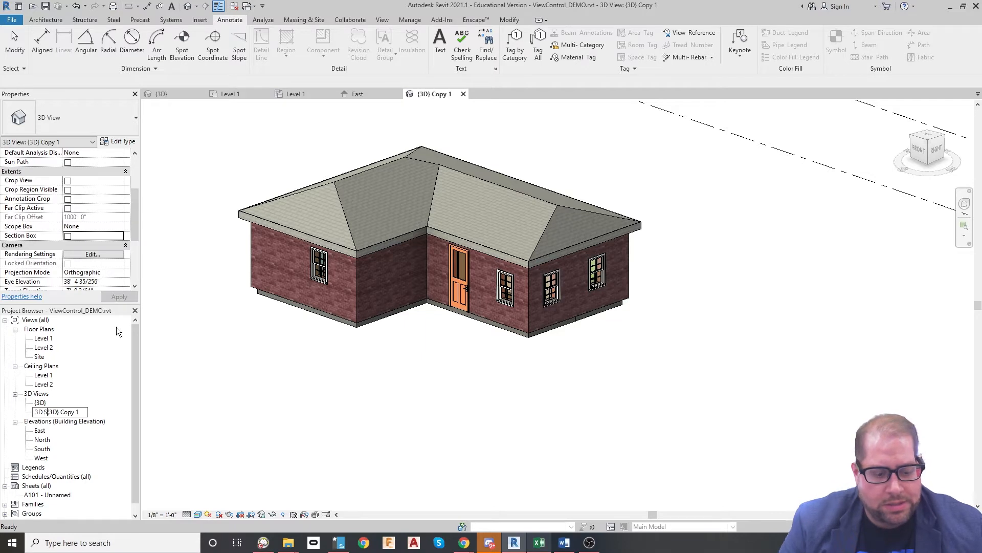
pyautogui.write('ection')
pyautogui.press('Delete')
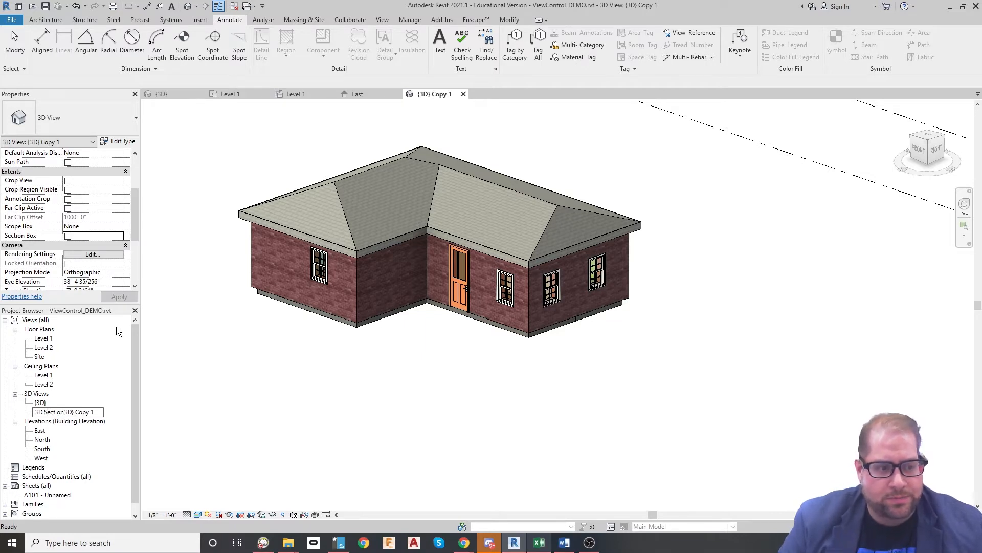
pyautogui.press('Delete')
pyautogui.press('Delete')
pyautogui.press('Delete')
pyautogui.press('Delete')
pyautogui.press('Delete')
pyautogui.press('Delete')
pyautogui.press('Delete')
pyautogui.press('Delete')
pyautogui.press('Delete')
pyautogui.press('Delete')
pyautogui.press('Return')
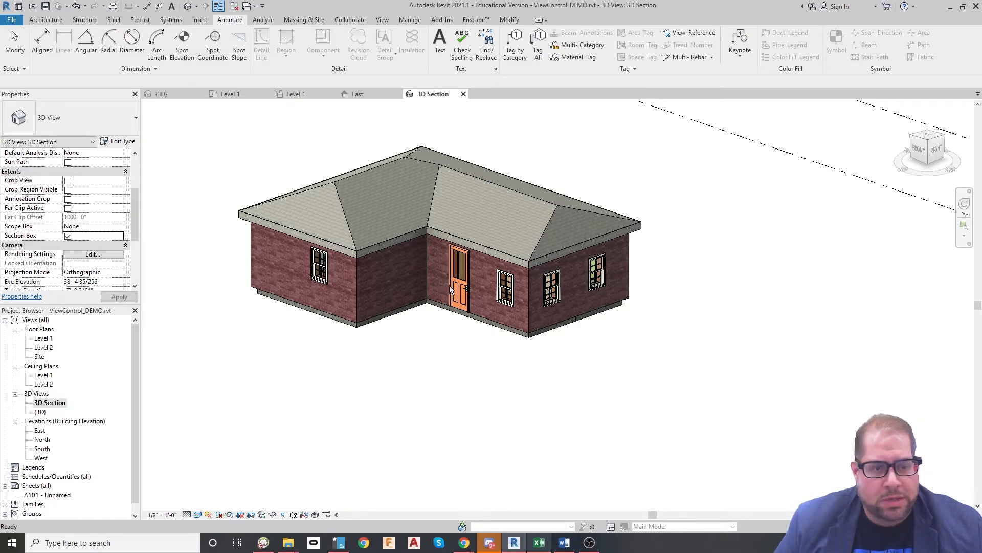
# Step: Select the section box in the 3D Section view and bring its four side faces in closer around the house
pyautogui.scroll(-3, 449, 284)
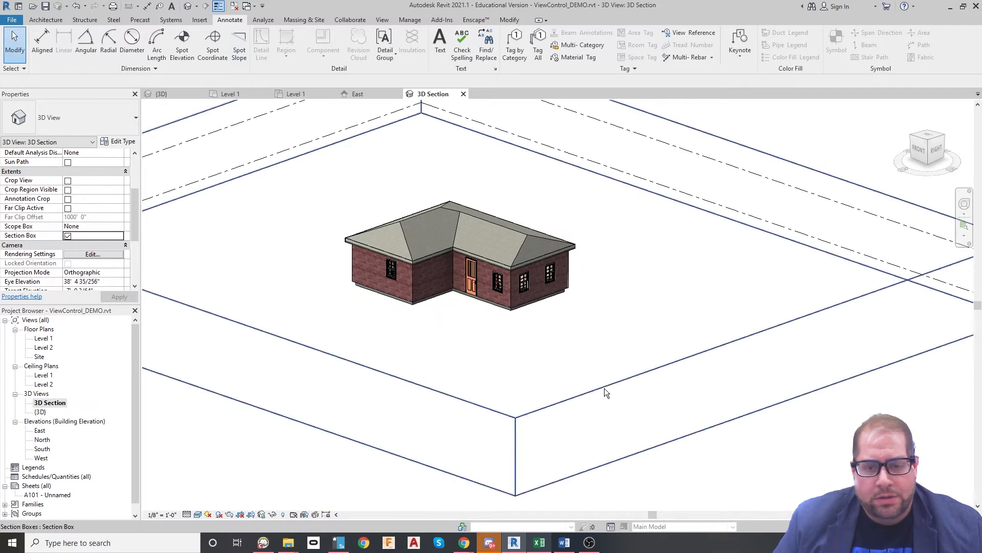
pyautogui.click(603, 387)
pyautogui.scroll(-1, 643, 330)
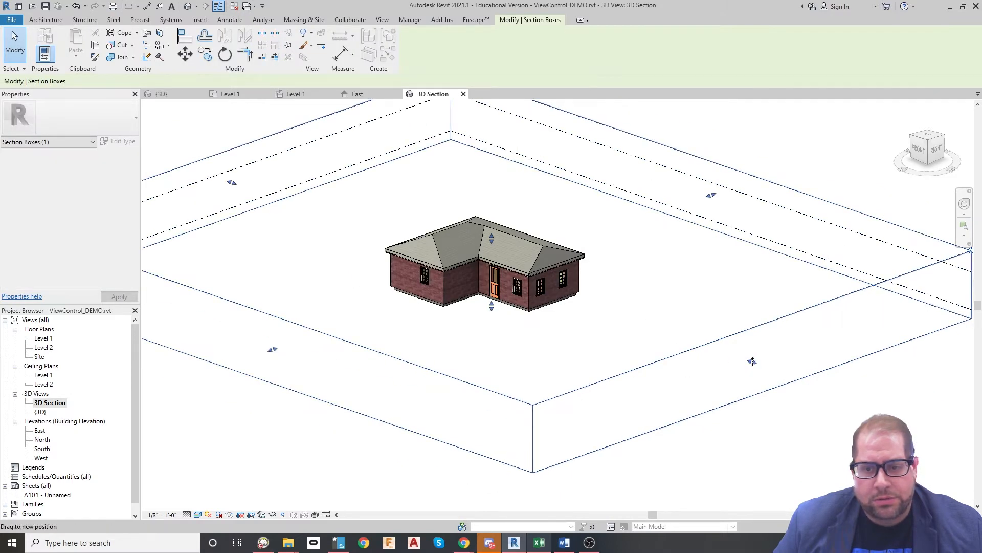
pyautogui.moveTo(752, 362); pyautogui.dragTo(535, 296)
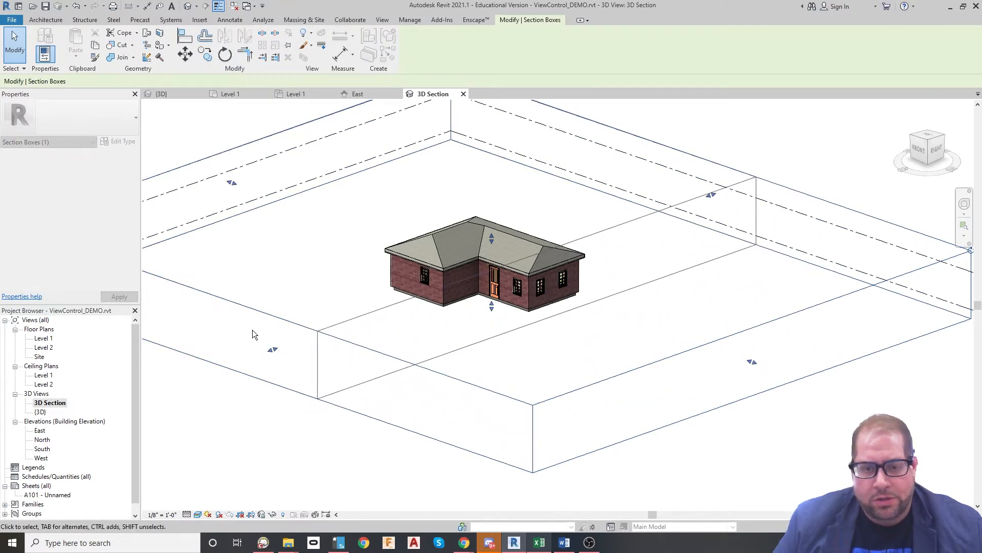
pyautogui.moveTo(253, 334); pyautogui.dragTo(202, 351)
pyautogui.moveTo(164, 313); pyautogui.dragTo(333, 228)
pyautogui.moveTo(326, 155); pyautogui.dragTo(426, 243)
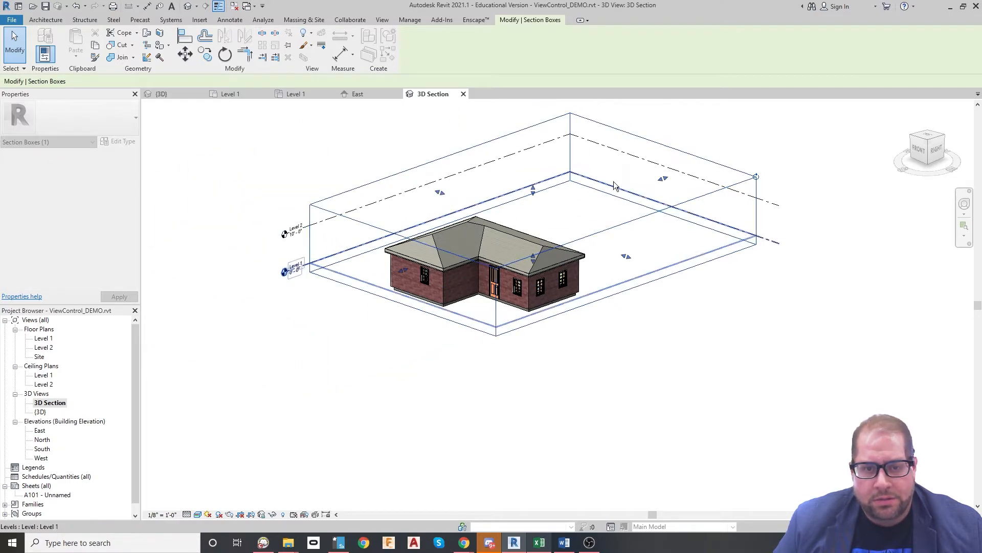
pyautogui.moveTo(663, 178); pyautogui.dragTo(551, 258)
# Step: Move the section box's right face inward to cut vertically through the house, exposing the entry room and bathroom
pyautogui.scroll(5, 465, 317)
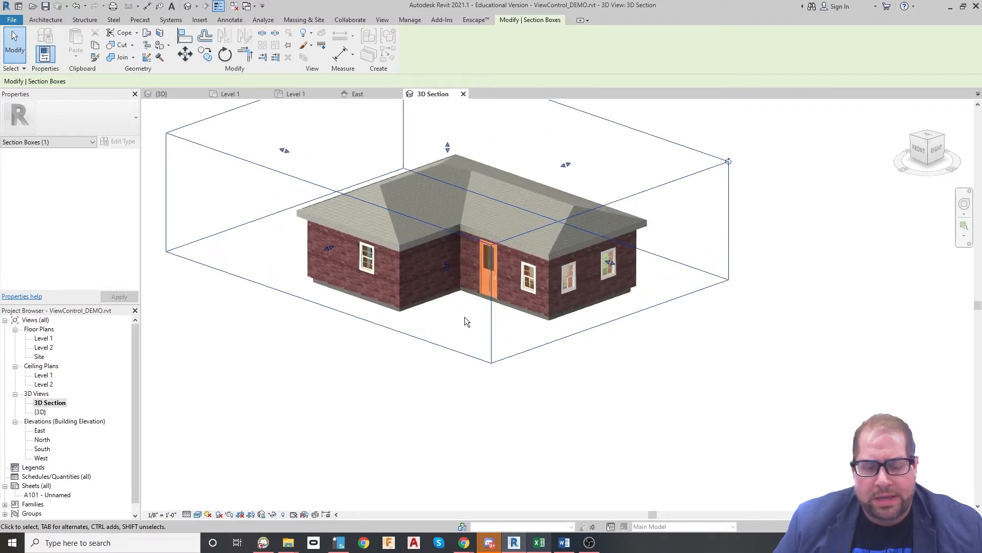
pyautogui.scroll(4, 464, 321)
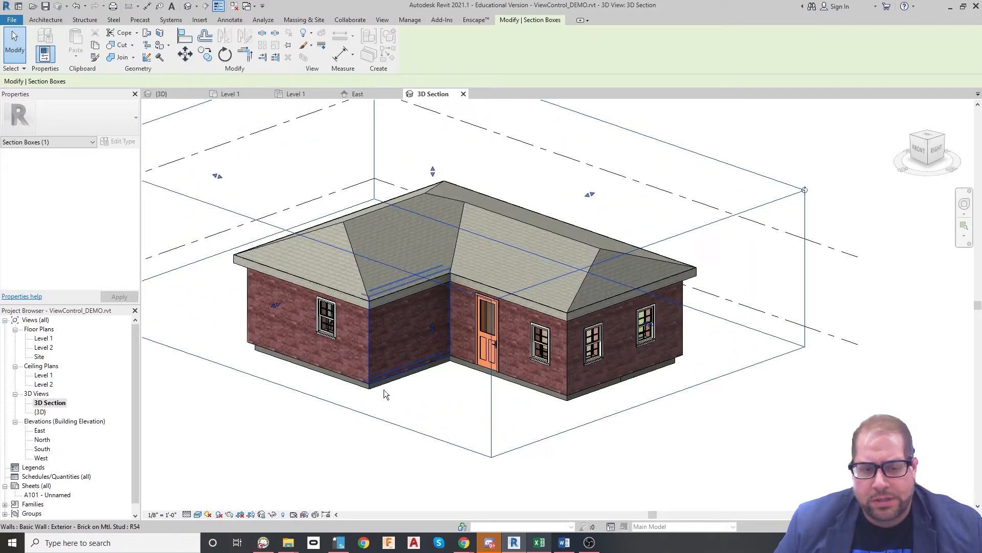
pyautogui.scroll(1, 381, 393)
pyautogui.moveTo(387, 419); pyautogui.dragTo(439, 439, button='middle')
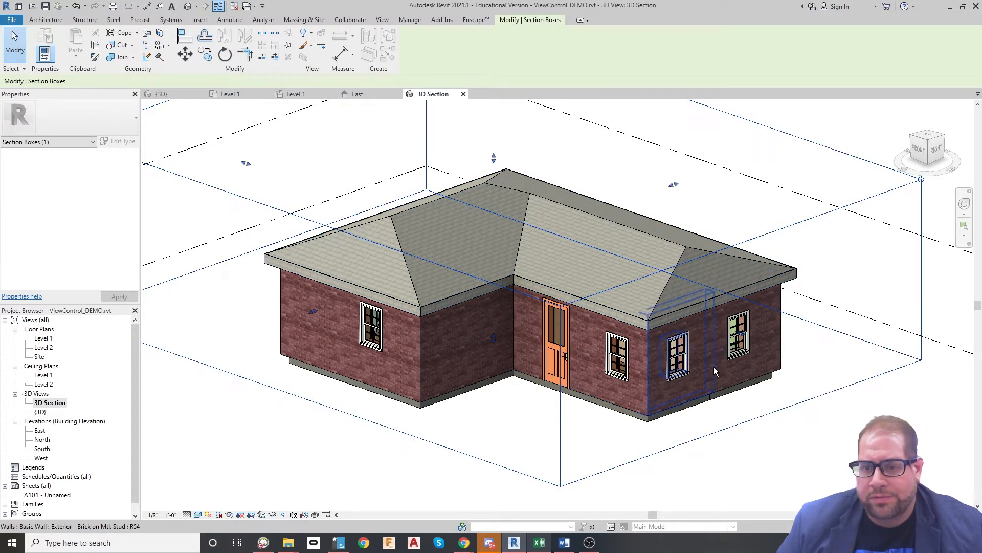
pyautogui.moveTo(745, 338); pyautogui.dragTo(628, 301)
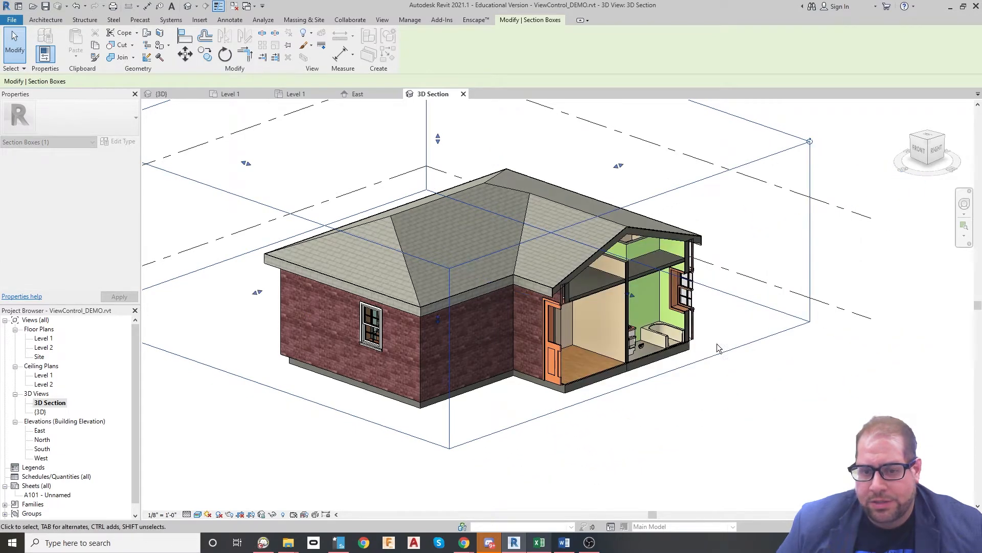
# Step: Examine the cut end of the house straight on, from above and from the front corner, including the bathroom fixtures and roof
pyautogui.moveTo(935, 151); pyautogui.dragTo(812, 149)
pyautogui.scroll(5, 432, 280)
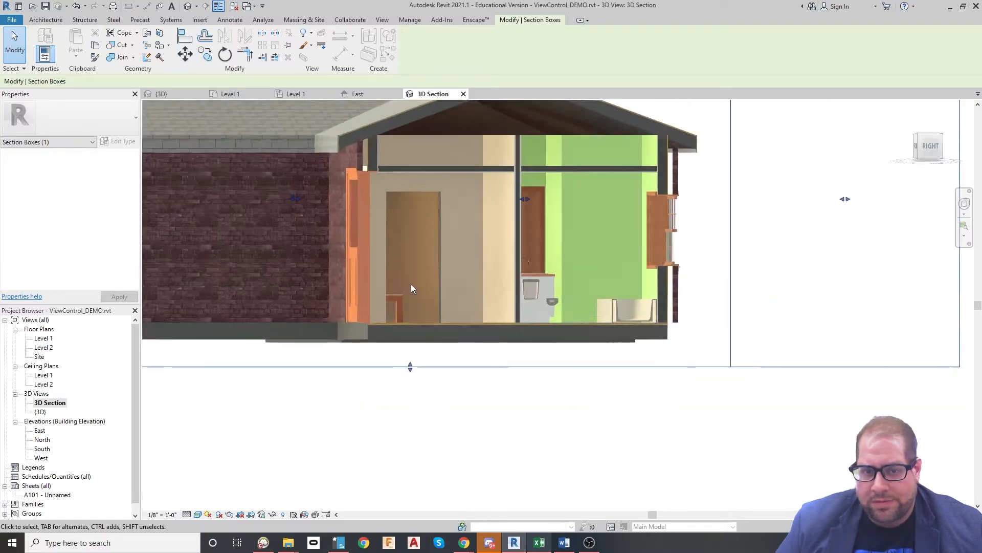
pyautogui.moveTo(540, 235); pyautogui.dragTo(500, 309, button='middle')
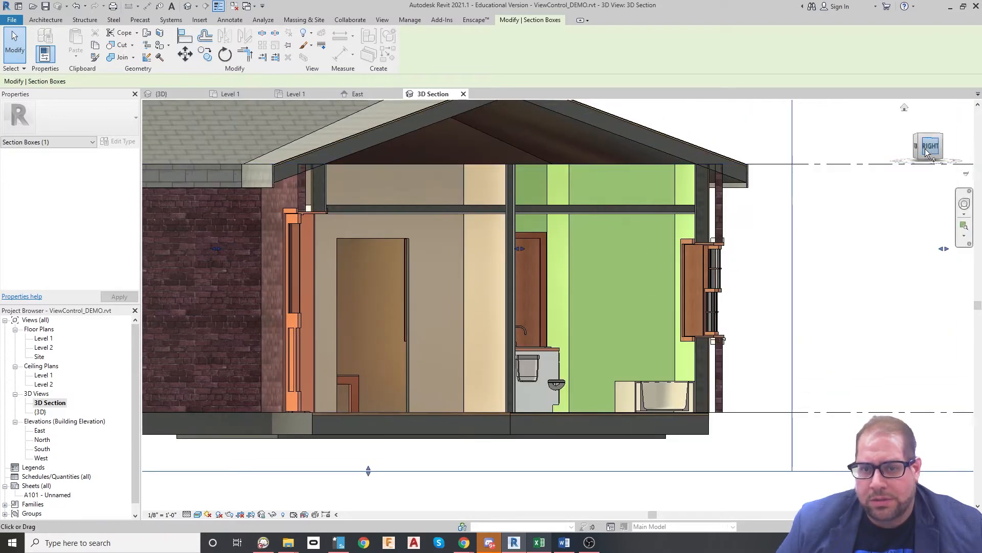
pyautogui.moveTo(928, 152); pyautogui.dragTo(917, 134)
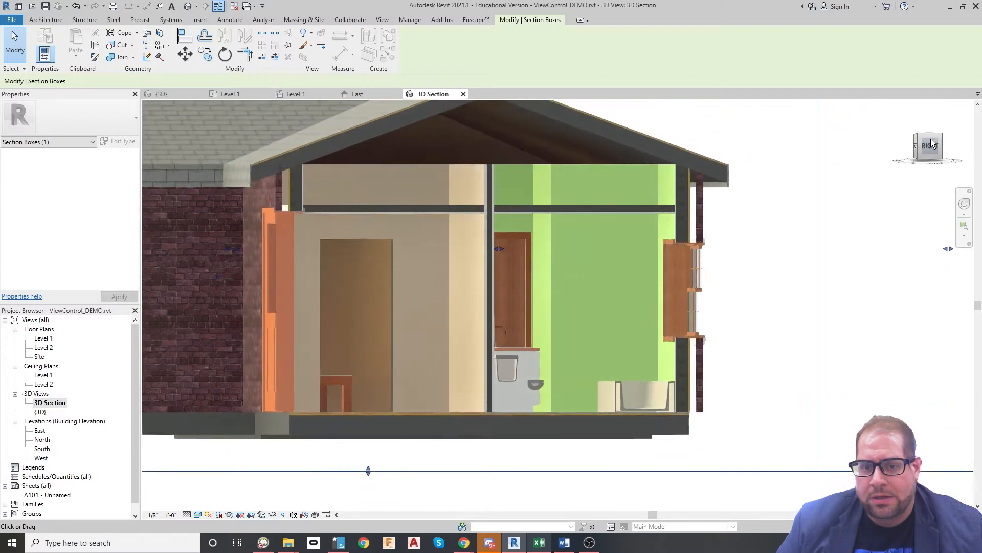
pyautogui.scroll(3, 617, 402)
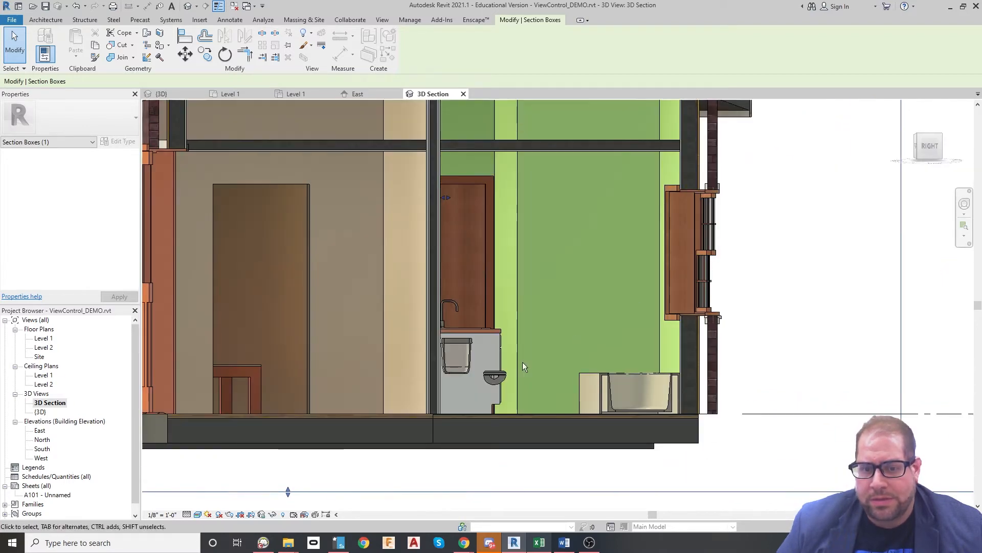
pyautogui.scroll(-3, 518, 359)
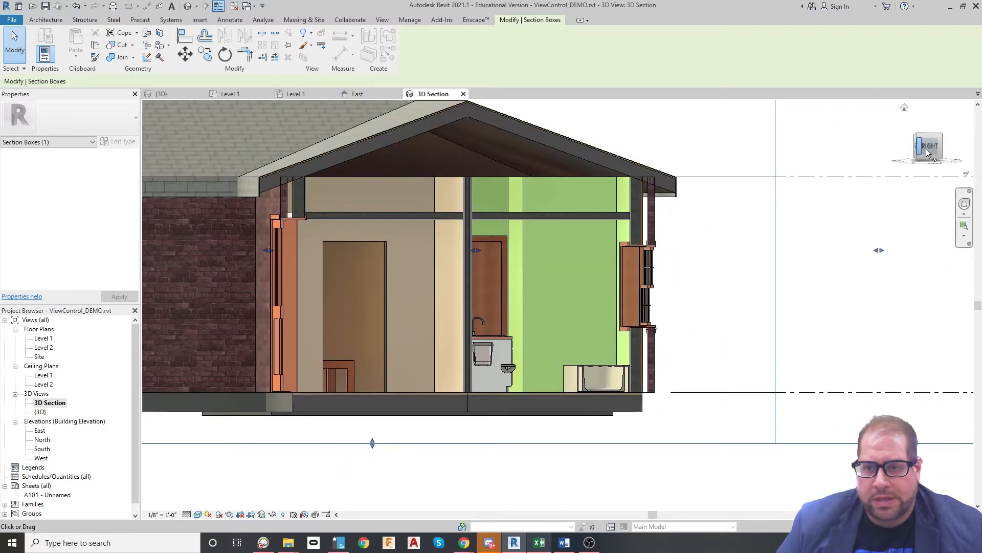
pyautogui.moveTo(926, 148)
pyautogui.mouseDown()
pyautogui.moveTo(855, 180)
pyautogui.moveTo(868, 318)
pyautogui.mouseUp()
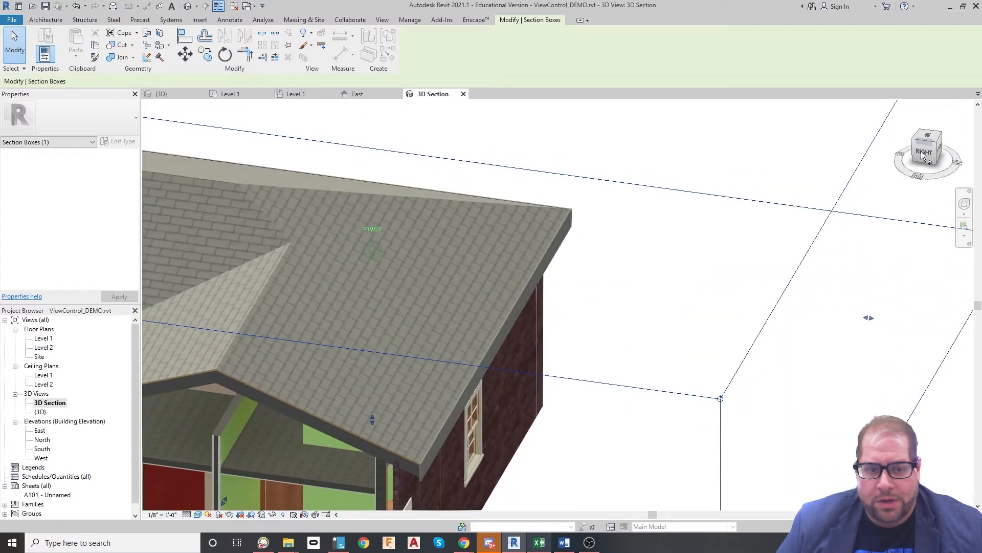
pyautogui.scroll(2, 517, 247)
pyautogui.moveTo(450, 426); pyautogui.dragTo(603, 415, button='middle')
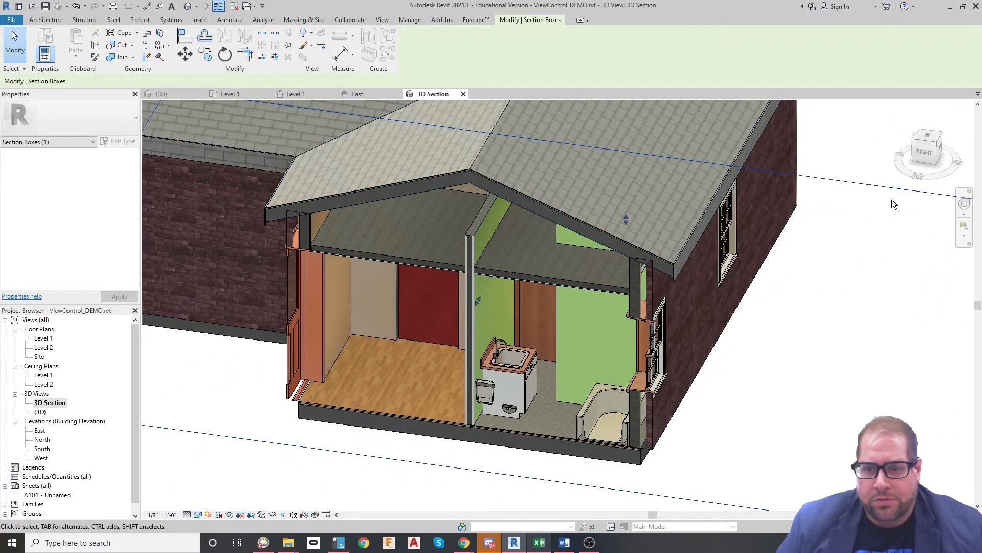
pyautogui.moveTo(923, 148); pyautogui.dragTo(871, 179)
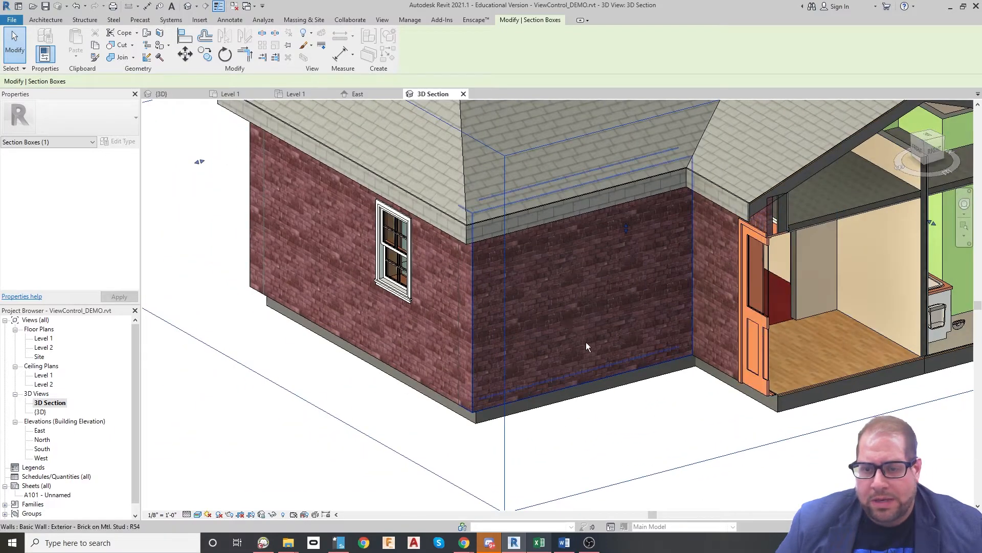
pyautogui.scroll(-2, 680, 360)
pyautogui.moveTo(697, 387); pyautogui.dragTo(398, 388, button='middle')
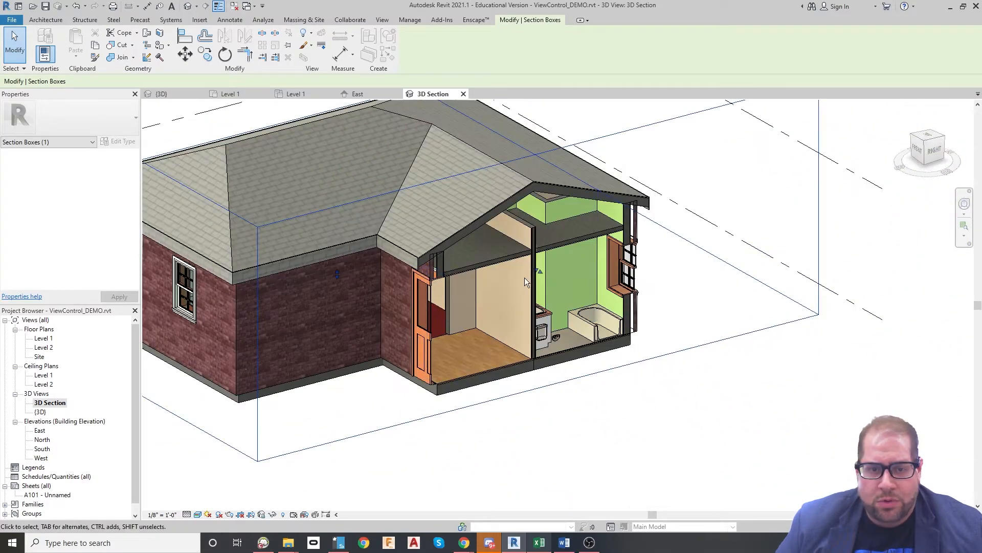
# Step: Move the section box's right face back outside the house and lower its top face to cut the walls at window height
pyautogui.moveTo(543, 276); pyautogui.dragTo(675, 352)
pyautogui.scroll(-1, 596, 328)
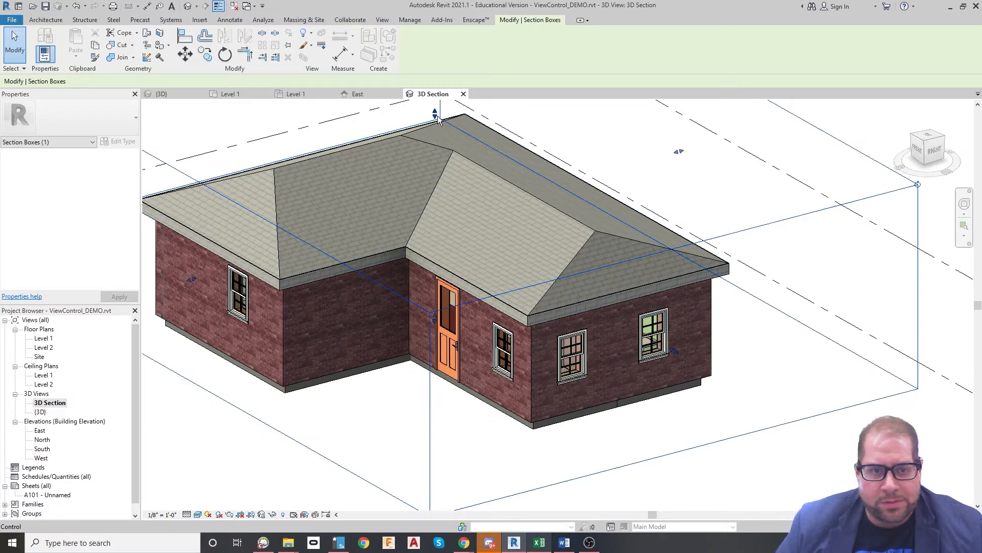
pyautogui.moveTo(433, 121); pyautogui.dragTo(435, 114)
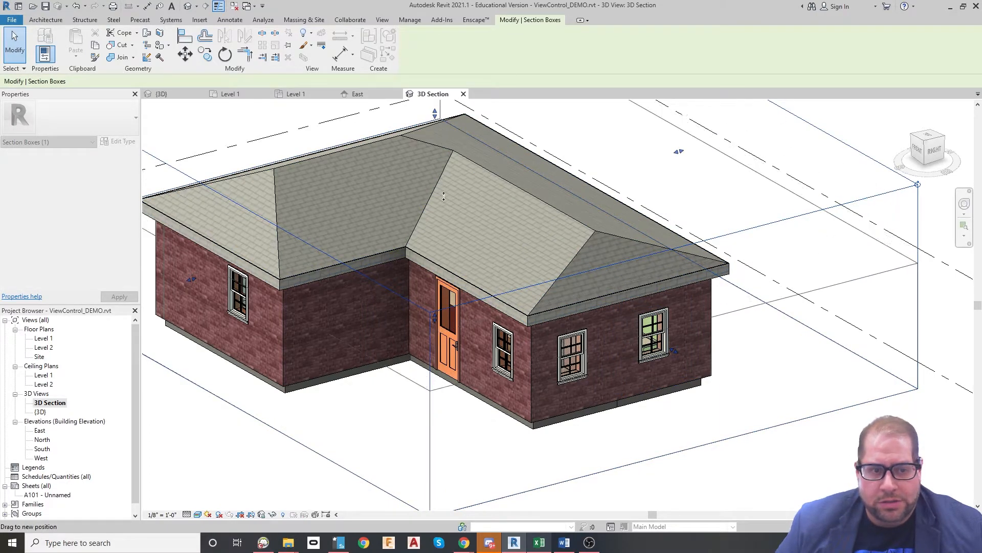
pyautogui.moveTo(497, 126); pyautogui.dragTo(484, 235)
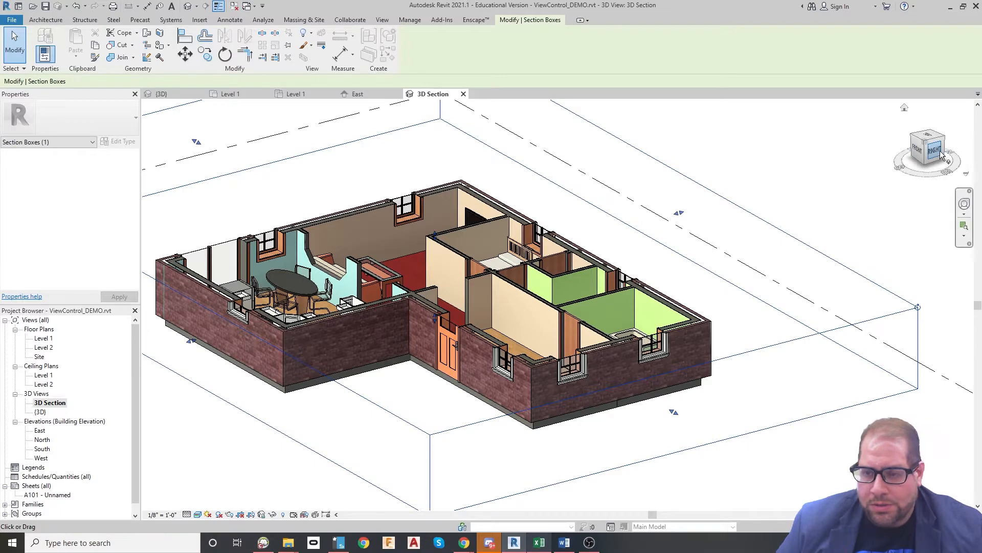
# Step: Examine the furnished interior from above, focusing on the kitchen, dining table and living area
pyautogui.moveTo(917, 161); pyautogui.dragTo(175, 165)
pyautogui.scroll(5, 481, 375)
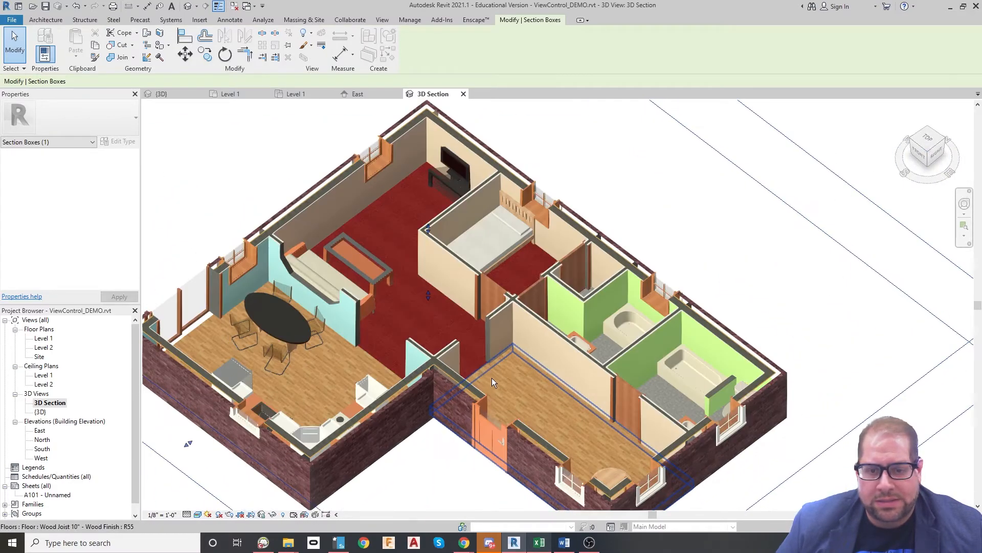
pyautogui.scroll(1, 327, 386)
pyautogui.moveTo(354, 383); pyautogui.dragTo(517, 303, button='middle')
pyautogui.scroll(4, 392, 315)
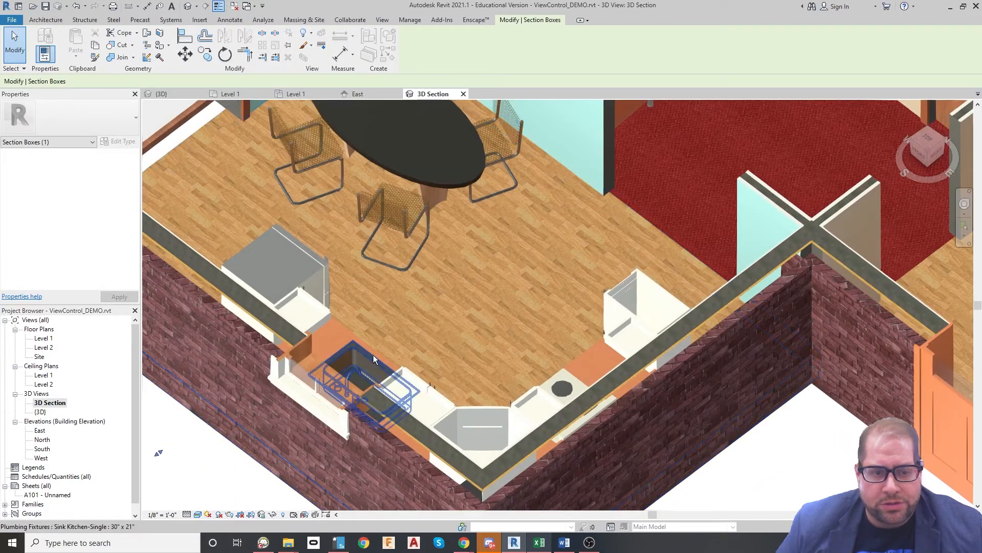
pyautogui.scroll(-3, 446, 302)
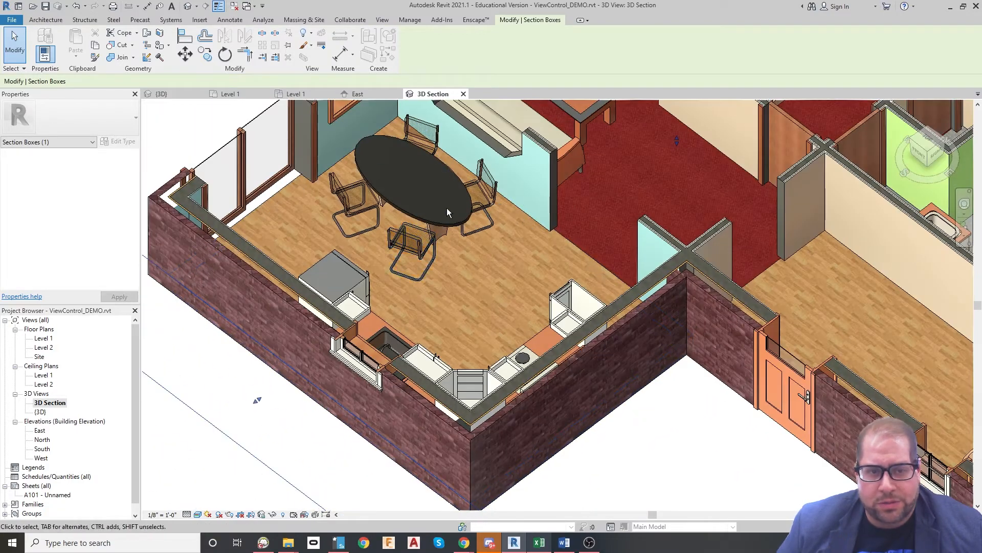
pyautogui.scroll(3, 446, 208)
pyautogui.moveTo(446, 207); pyautogui.dragTo(412, 283, button='middle')
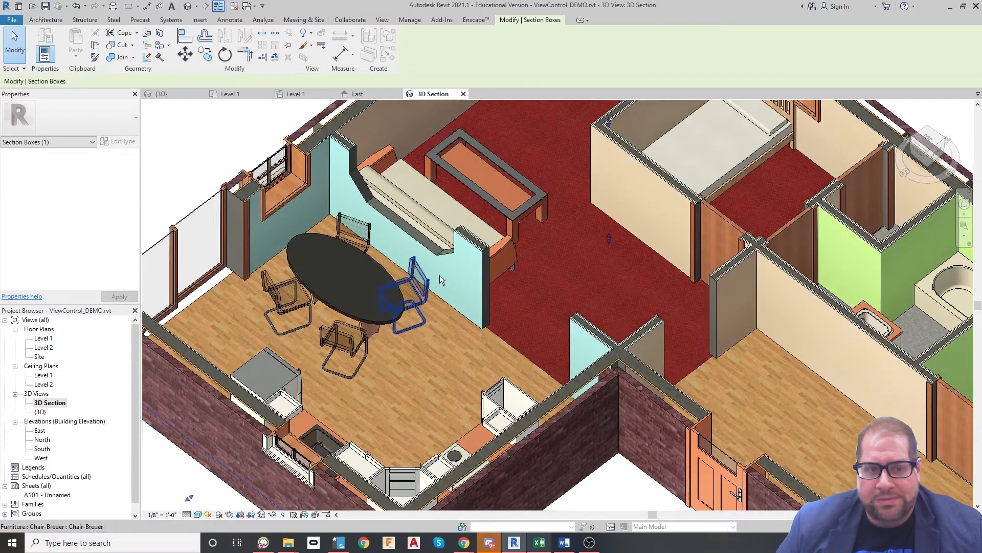
# Step: Select the bedroom's partition wall, replace that selection with the adjoining 30" x 84" Single-Flush door, and view the door from the opposite side
pyautogui.click(714, 214)
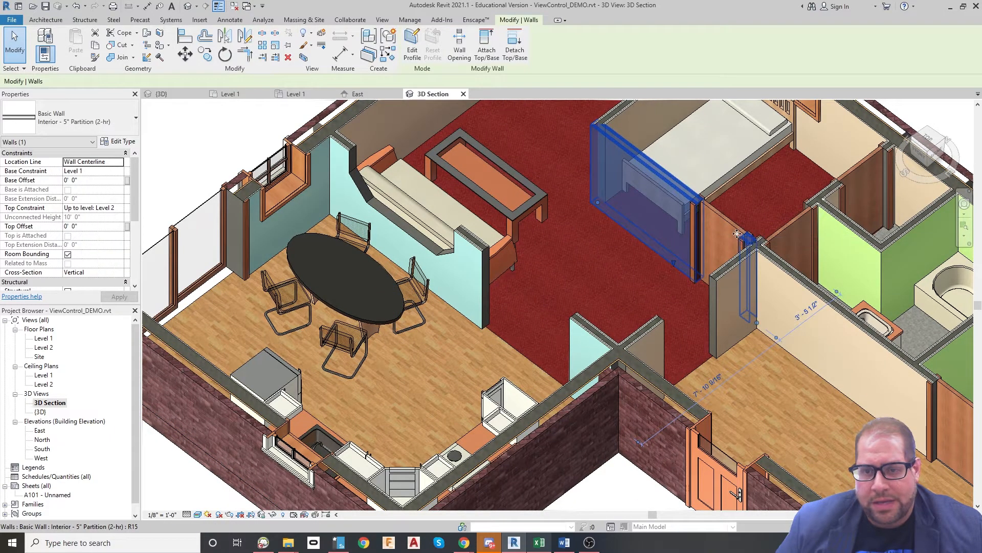
pyautogui.press('Escape')
pyautogui.click(690, 260)
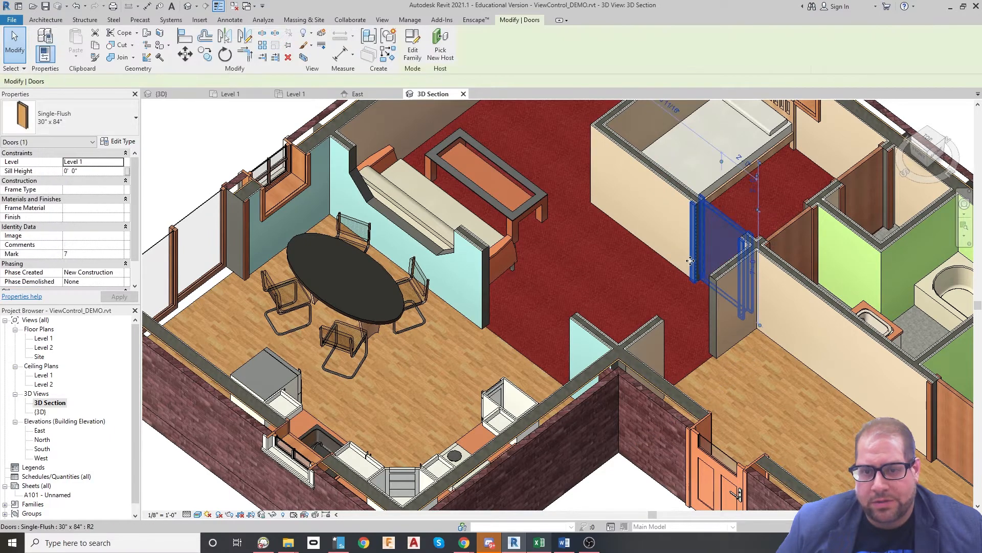
pyautogui.keyDown('shift'); pyautogui.moveTo(690, 260); pyautogui.dragTo(582, 357, button='middle'); pyautogui.keyUp('shift')
pyautogui.moveTo(921, 161); pyautogui.dragTo(708, 164)
pyautogui.moveTo(605, 275); pyautogui.dragTo(709, 363, button='middle')
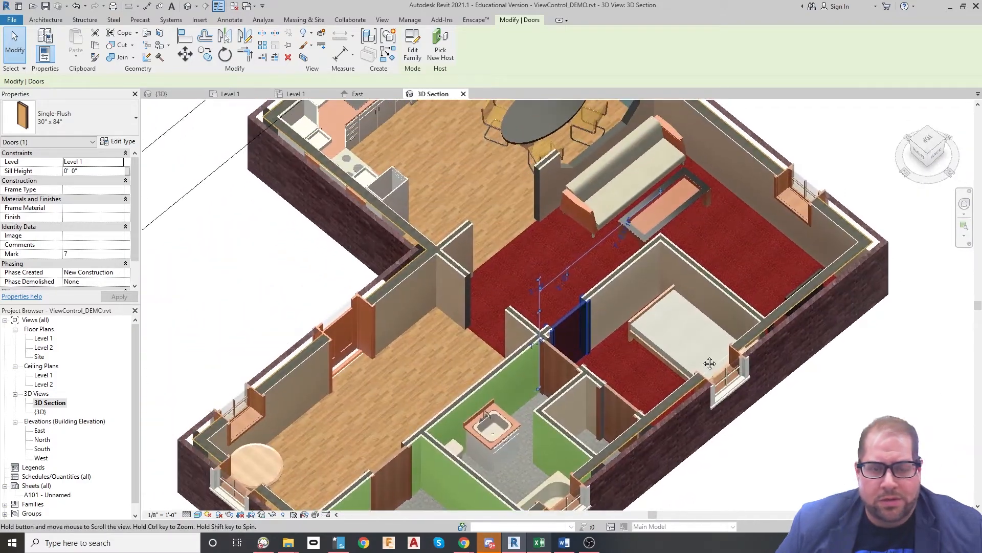
# Step: Examine the cut-open house from above and from the front, including the kitchen, living area and bathrooms
pyautogui.moveTo(694, 318); pyautogui.dragTo(618, 434, button='middle')
pyautogui.moveTo(498, 186); pyautogui.dragTo(511, 264, button='middle')
pyautogui.scroll(-2, 513, 260)
pyautogui.scroll(-4, 741, 287)
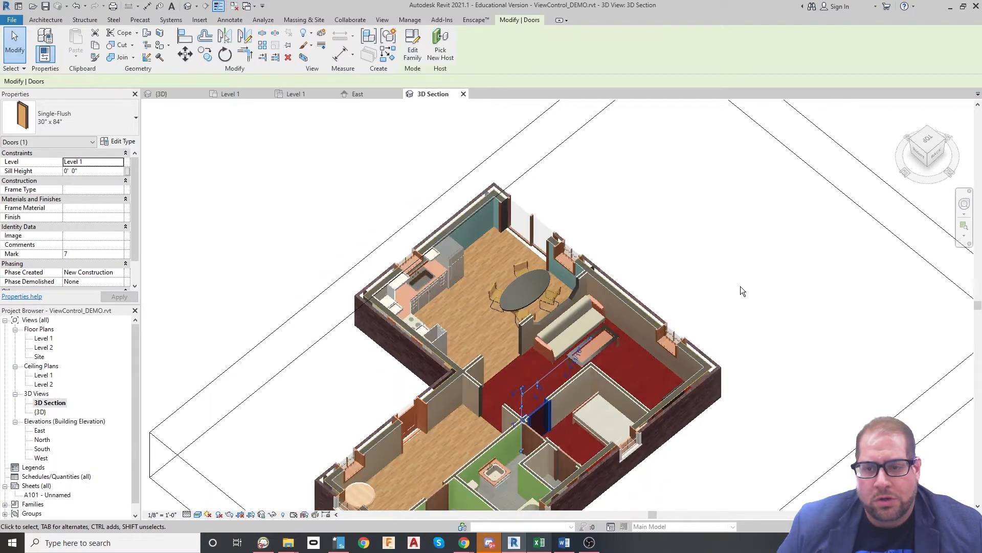
pyautogui.click(921, 157)
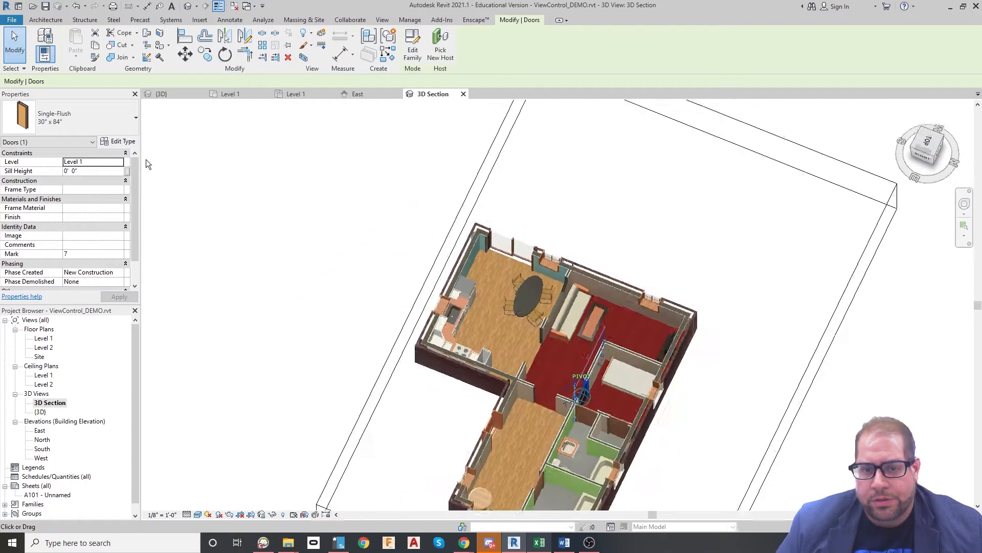
pyautogui.keyDown('shift'); pyautogui.moveTo(285, 159); pyautogui.dragTo(241, 140, button='middle'); pyautogui.keyUp('shift')
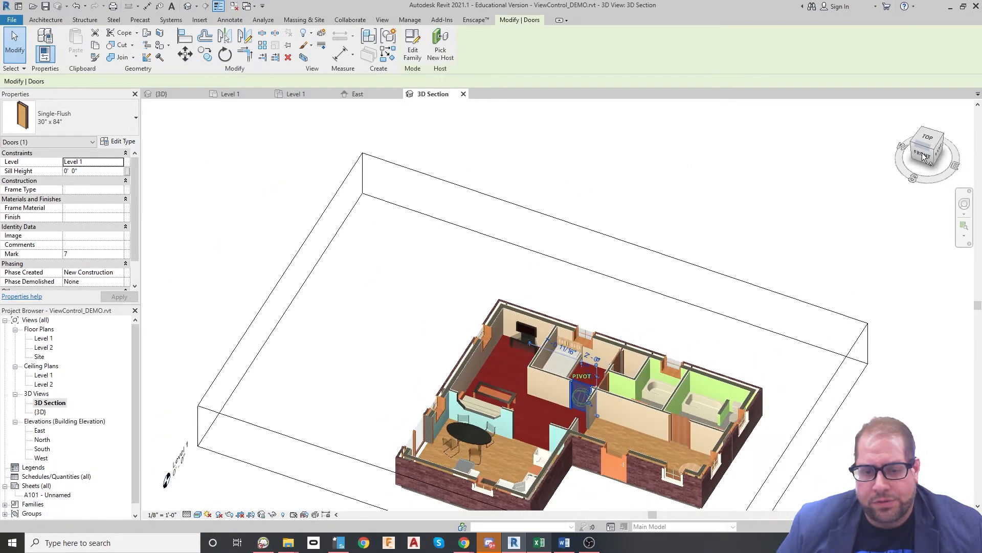
pyautogui.moveTo(538, 391); pyautogui.dragTo(472, 338, button='middle')
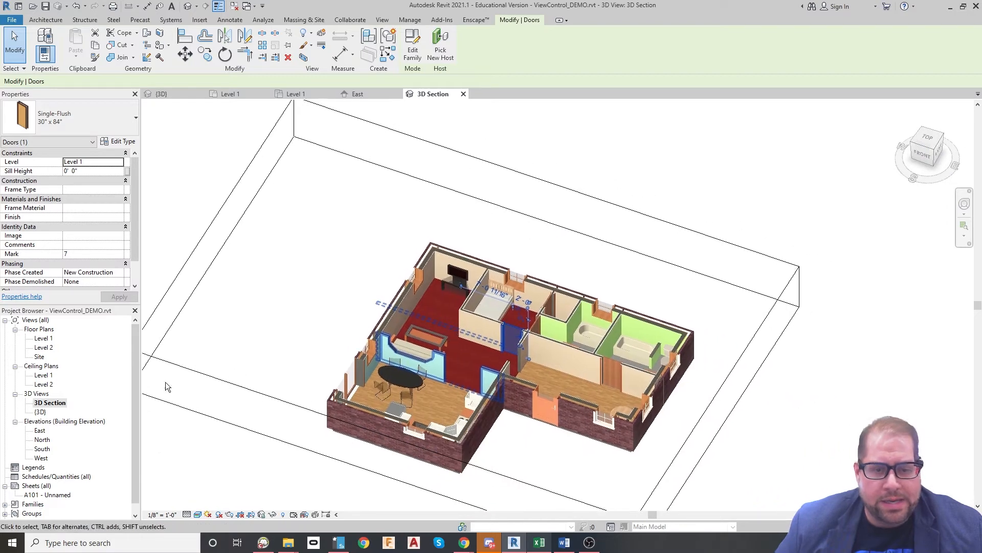
# Step: Open the default {3D} view and examine the uncut house exterior from above the front corner
pyautogui.doubleClick(40, 411)
pyautogui.moveTo(585, 242); pyautogui.dragTo(649, 319, button='middle')
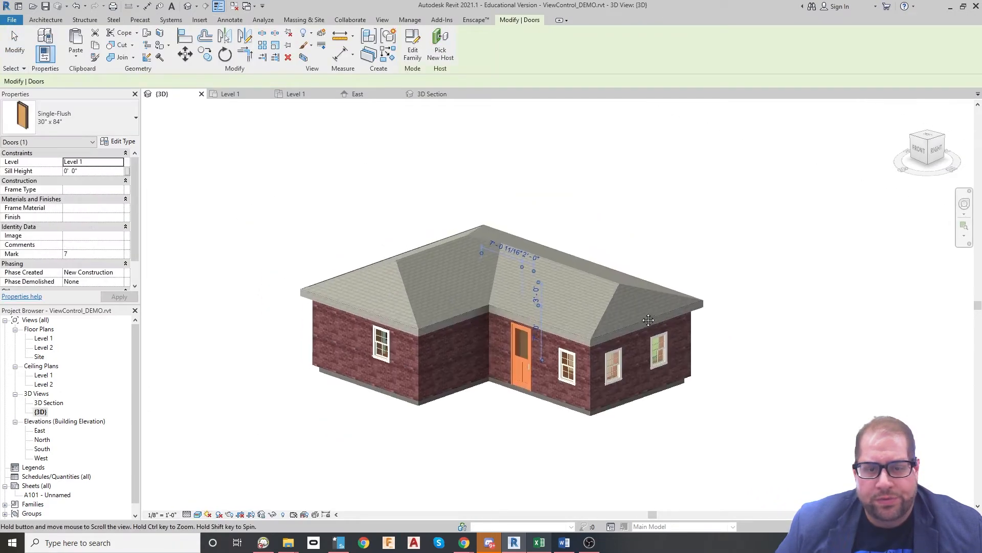
pyautogui.moveTo(937, 139)
pyautogui.mouseDown()
pyautogui.moveTo(935, 151)
pyautogui.moveTo(676, 168)
pyautogui.moveTo(443, 162)
pyautogui.moveTo(861, 159)
pyautogui.moveTo(245, 115)
pyautogui.moveTo(277, 125)
pyautogui.mouseUp()
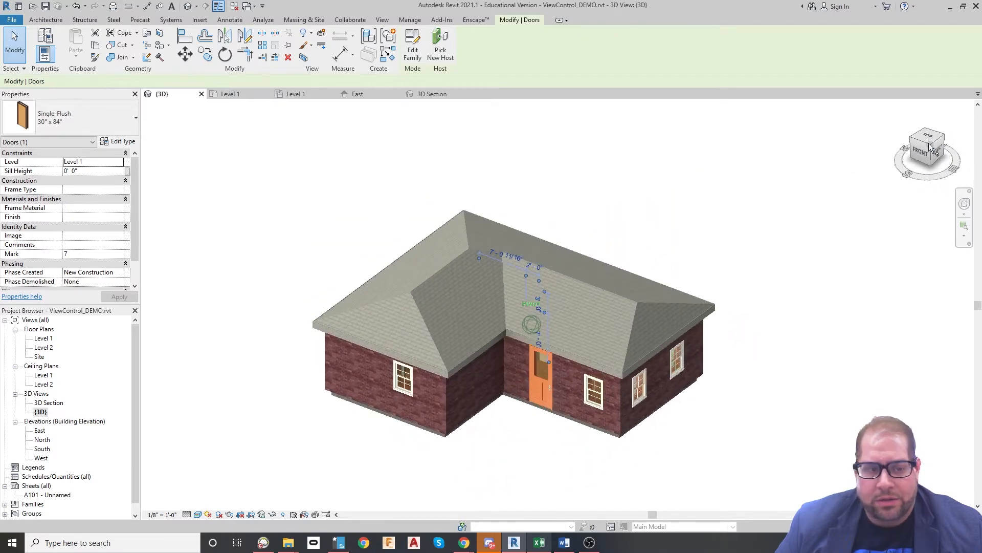
# Step: Return to the 3D Section view, clear the door selection, and inspect the cut-open rooms up close
pyautogui.doubleClick(51, 403)
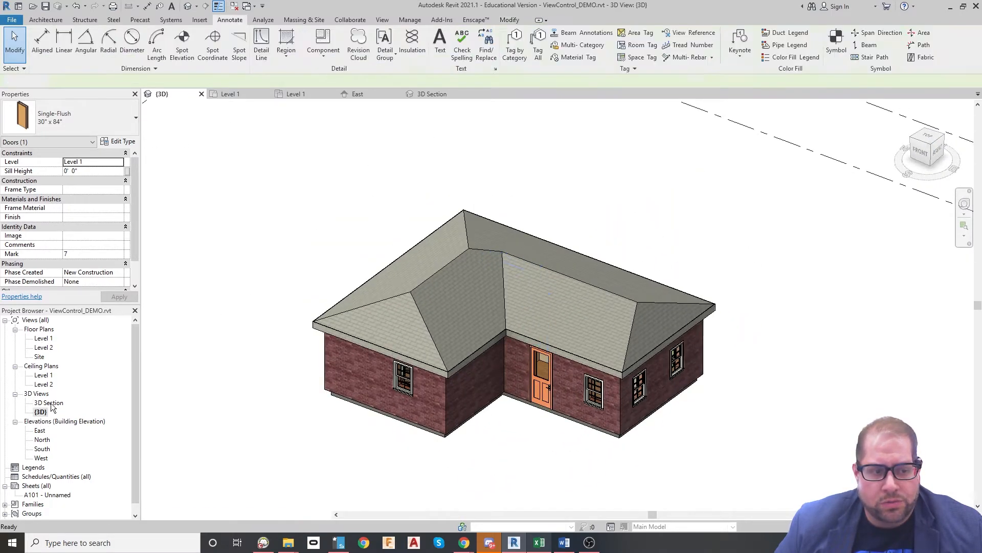
pyautogui.click(804, 460)
pyautogui.scroll(5, 685, 443)
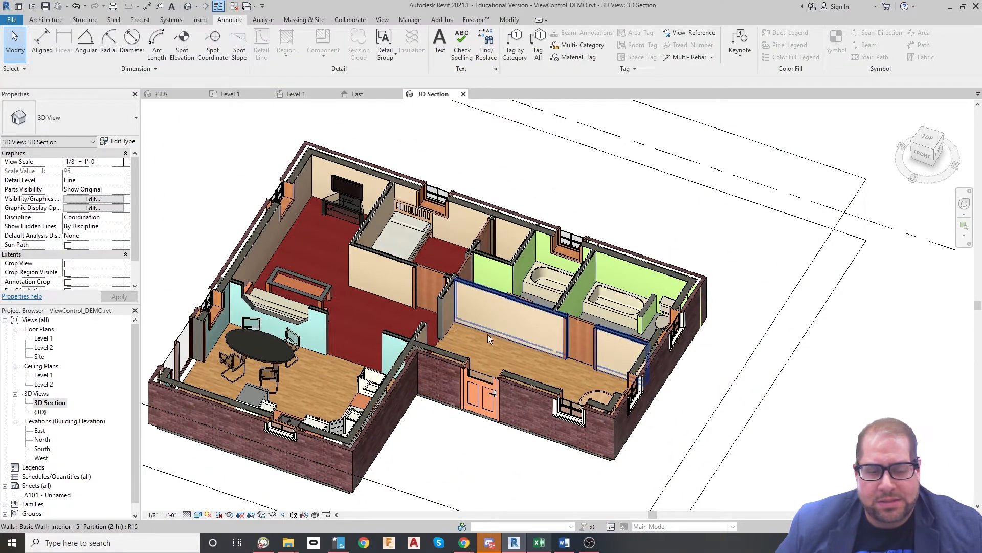
pyautogui.moveTo(562, 353); pyautogui.dragTo(634, 278, button='middle')
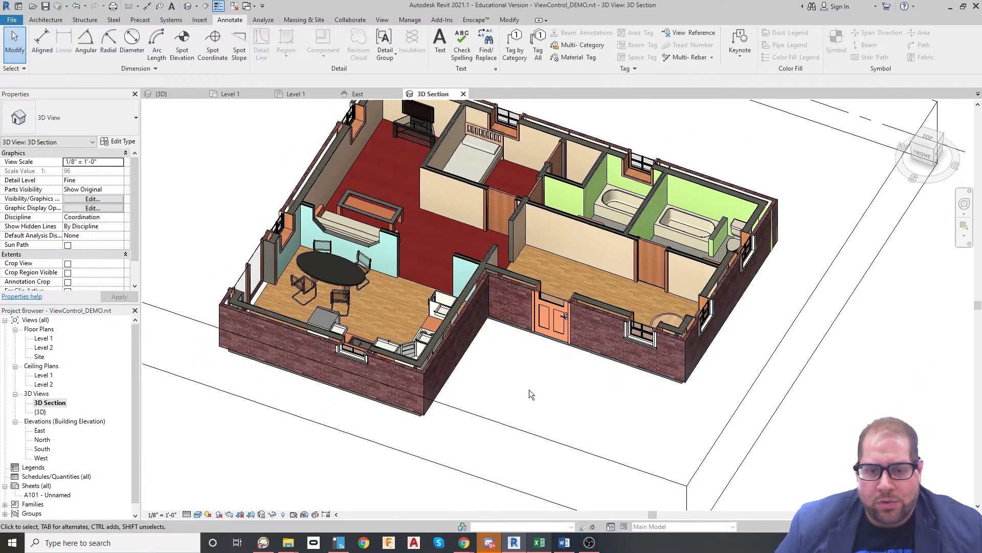
# Step: Move the section box's right face inward past the bathrooms and its front face inward past the kitchen's exterior wall
pyautogui.click(726, 429)
pyautogui.moveTo(558, 387); pyautogui.dragTo(369, 424)
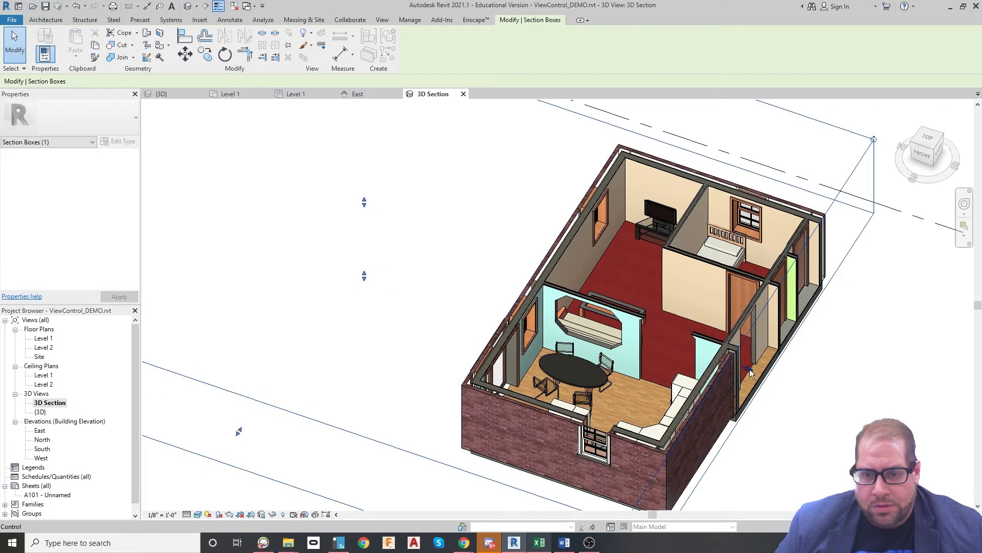
pyautogui.moveTo(748, 369); pyautogui.dragTo(728, 365)
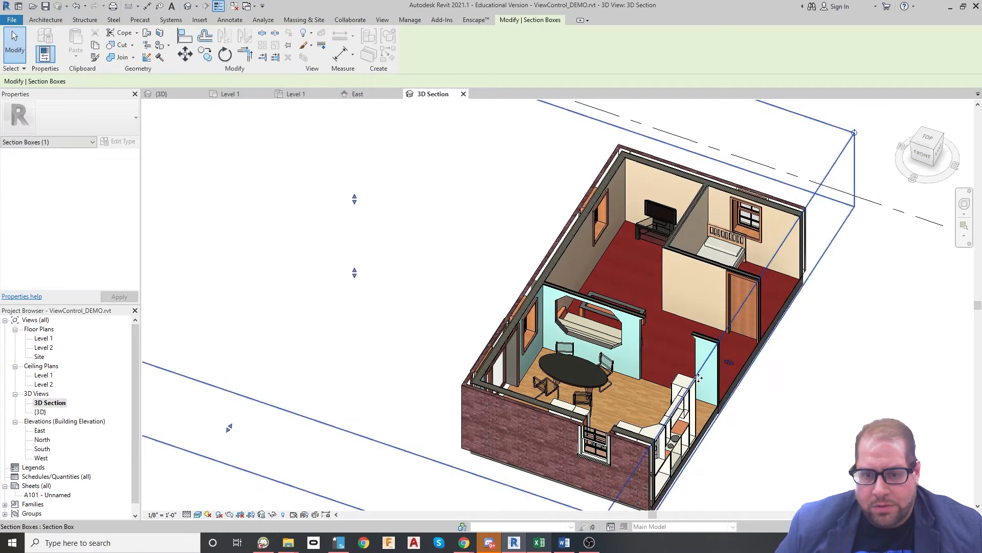
pyautogui.moveTo(232, 427); pyautogui.dragTo(287, 342)
# Step: Examine the exposed kitchen cabinets, dining table and living area inside the reduced section box
pyautogui.scroll(-1, 381, 289)
pyautogui.scroll(4, 608, 471)
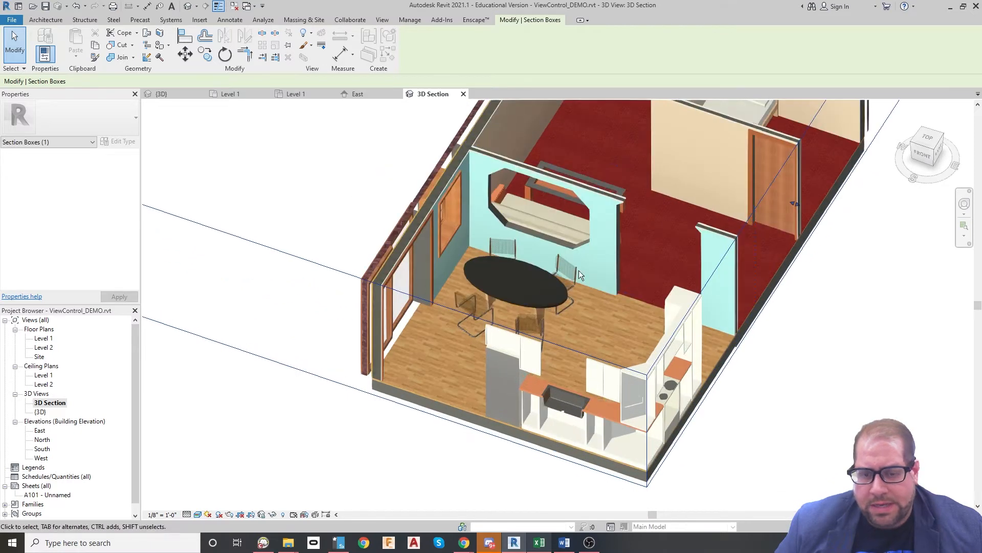
pyautogui.moveTo(697, 360); pyautogui.dragTo(625, 386, button='middle')
pyautogui.scroll(-2, 500, 391)
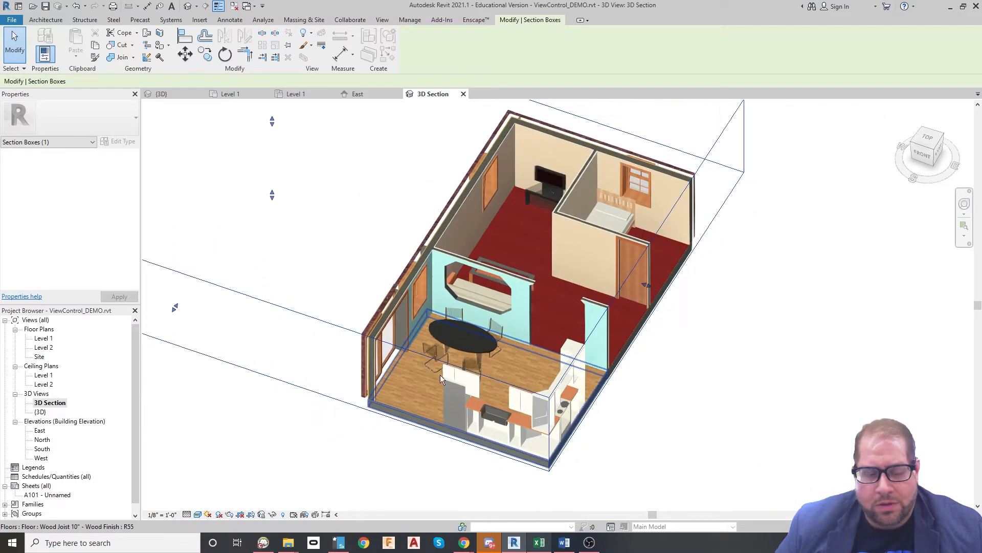
# Step: Undo the section box changes back to the point where the box encloses the whole house and roof
pyautogui.hotkey('ctrl', 'z')
pyautogui.hotkey('ctrl', 'z')
pyautogui.hotkey('ctrl', 'z')
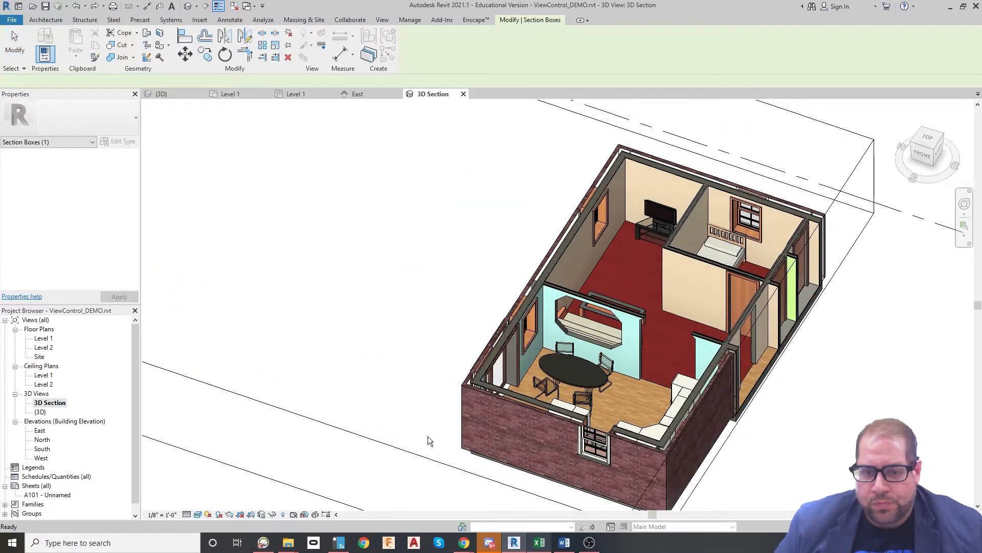
pyautogui.hotkey('ctrl', 'z')
pyautogui.hotkey('ctrl', 'z')
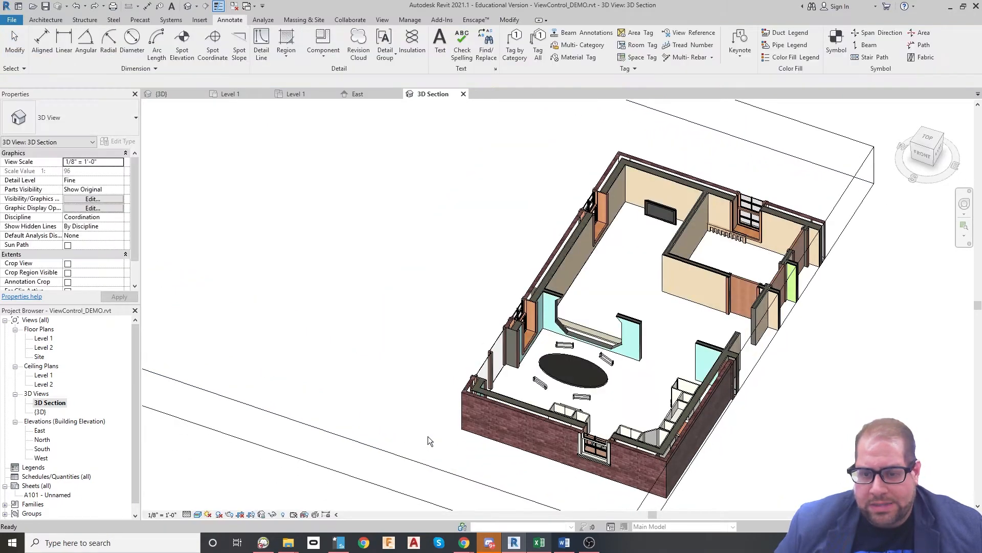
pyautogui.hotkey('ctrl', 'z')
pyautogui.hotkey('ctrl', 'z')
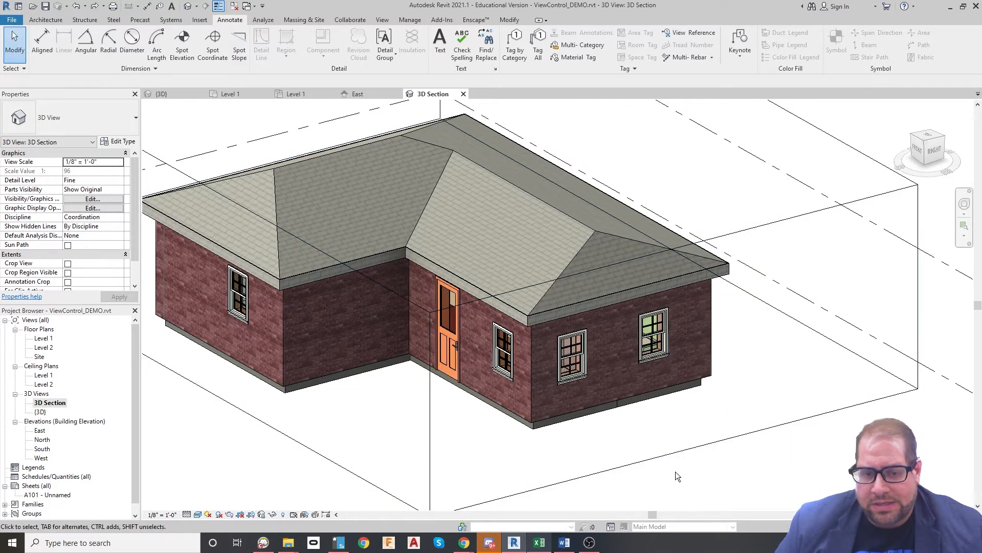
# Step: Lower the section box's top face to cut the walls at window height and view the rooms from above the front corner
pyautogui.click(927, 161)
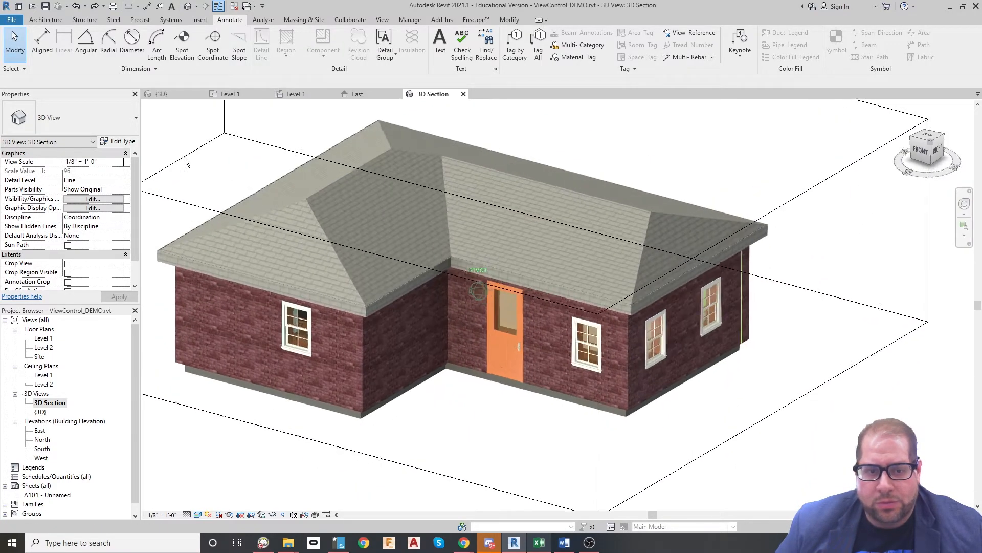
pyautogui.moveTo(494, 204); pyautogui.dragTo(539, 324, button='middle')
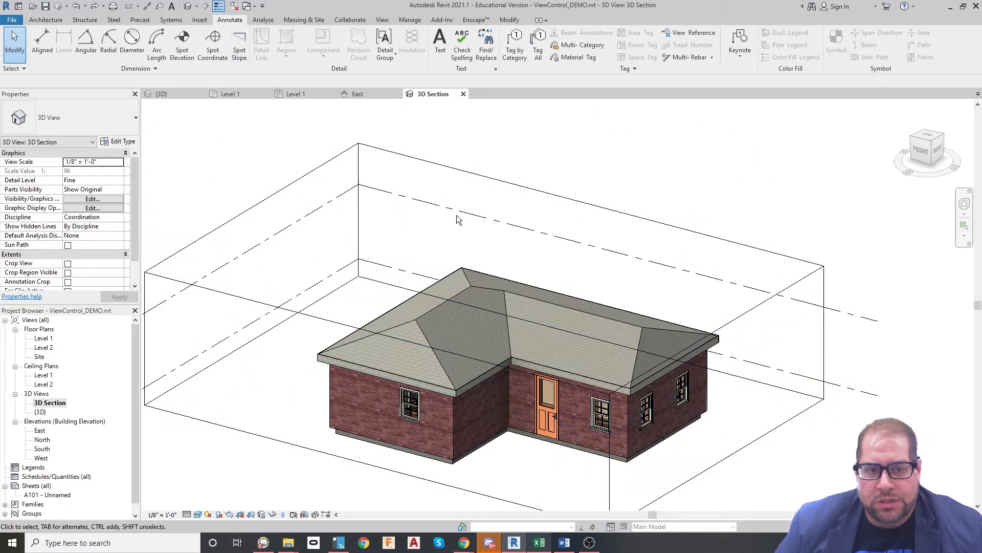
pyautogui.click(514, 194)
pyautogui.moveTo(484, 268); pyautogui.dragTo(483, 346)
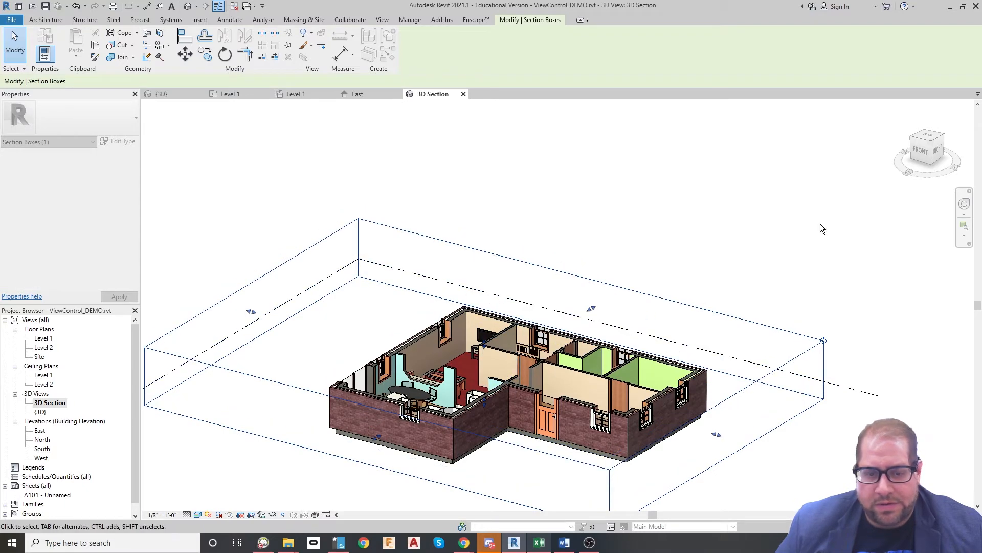
pyautogui.moveTo(918, 155); pyautogui.dragTo(911, 164)
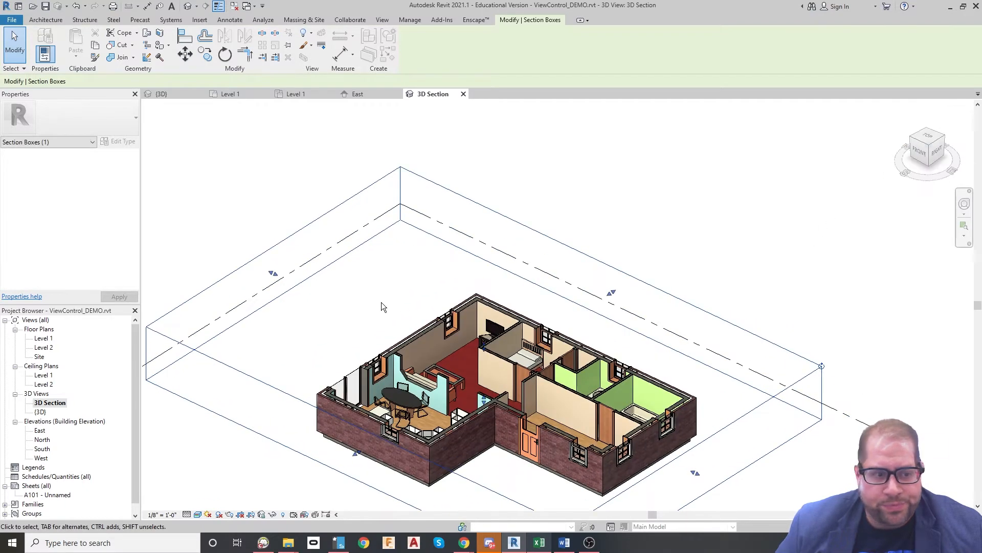
pyautogui.moveTo(417, 320); pyautogui.dragTo(417, 262, button='middle')
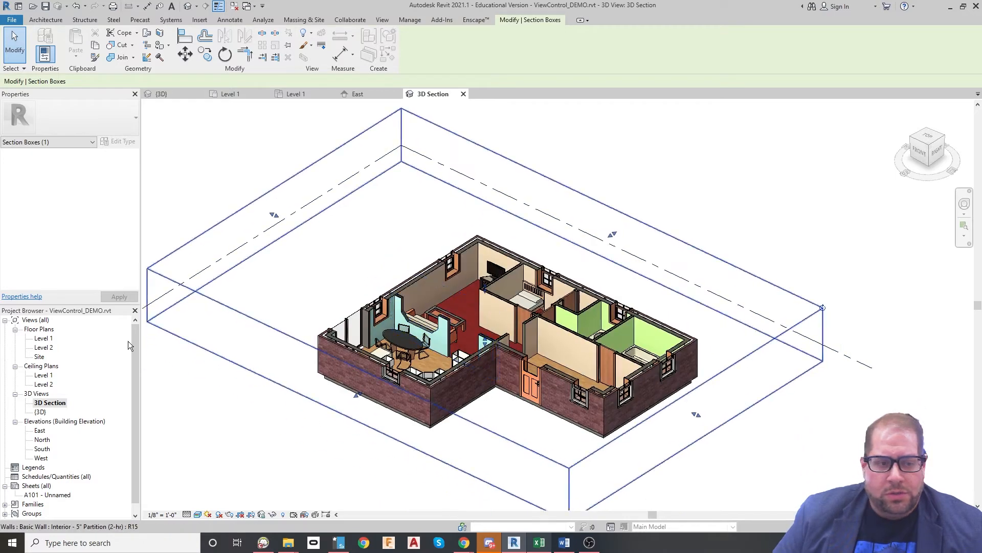
# Step: Open the default {3D} view and view the front door and adjoining windows up close from the front
pyautogui.doubleClick(40, 412)
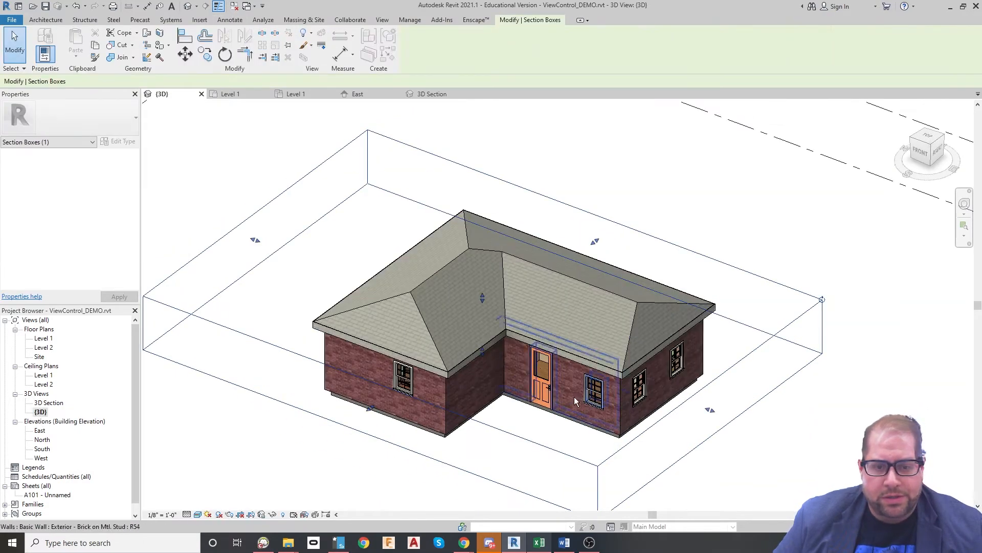
pyautogui.moveTo(524, 454); pyautogui.dragTo(462, 392, button='middle')
pyautogui.scroll(5, 389, 360)
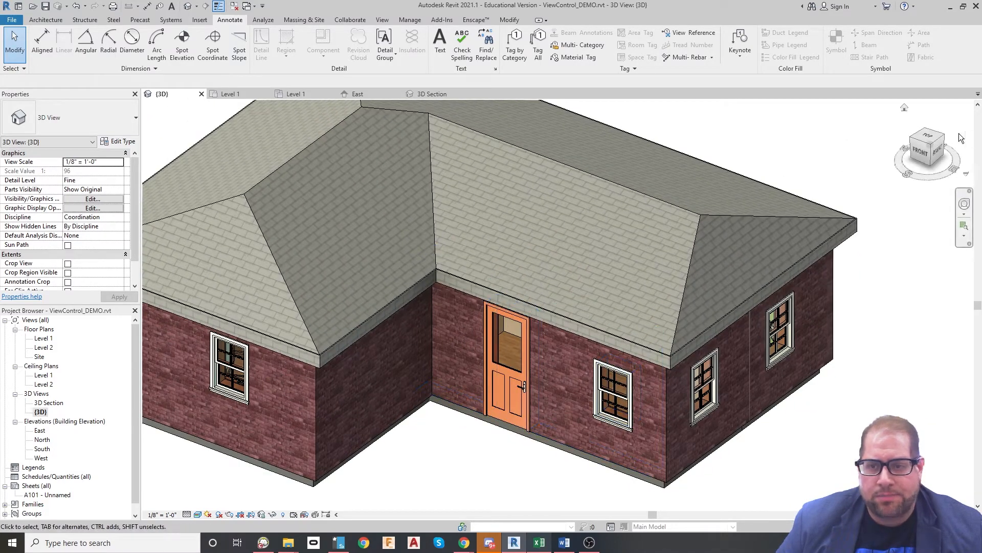
pyautogui.click(922, 148)
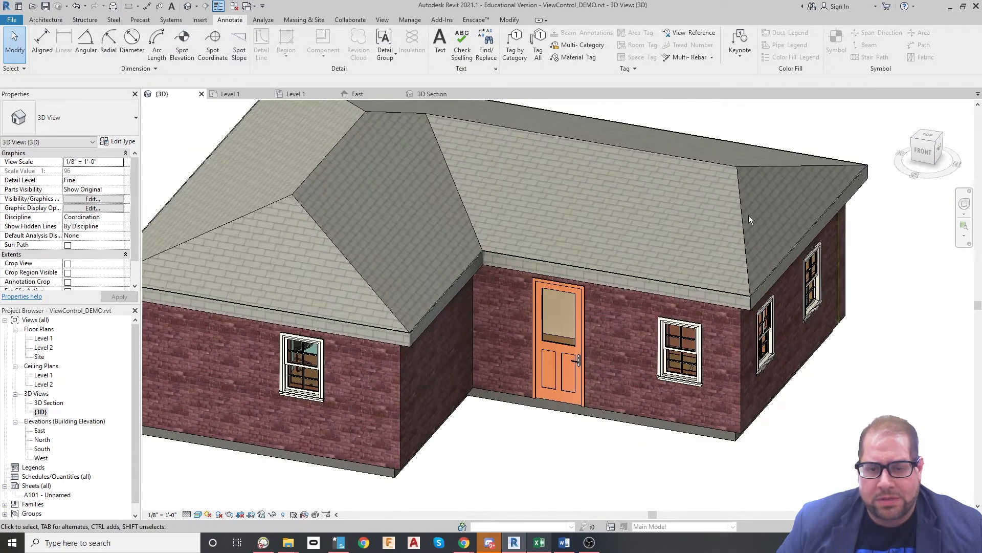
pyautogui.scroll(4, 582, 358)
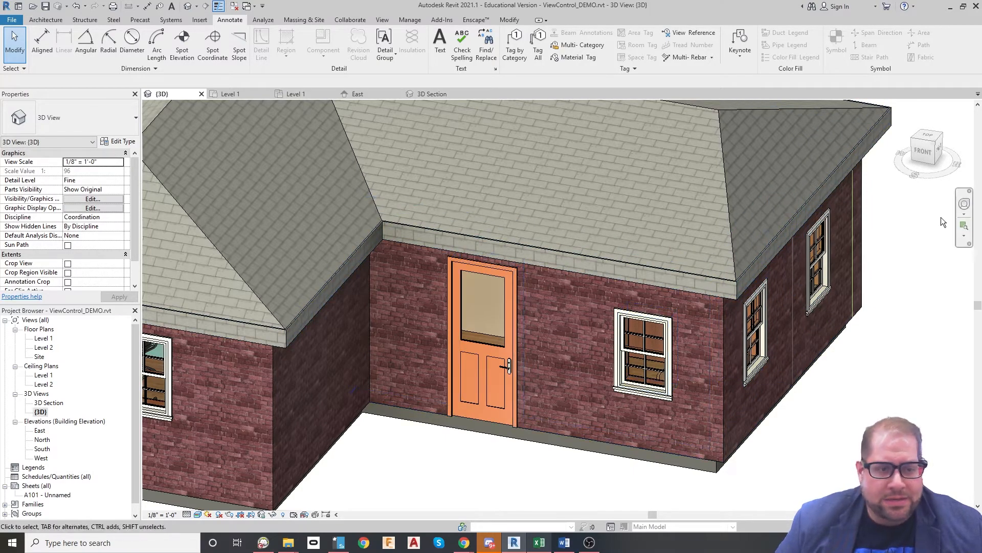
pyautogui.moveTo(925, 165); pyautogui.dragTo(915, 169)
pyautogui.moveTo(813, 342); pyautogui.dragTo(794, 311, button='middle')
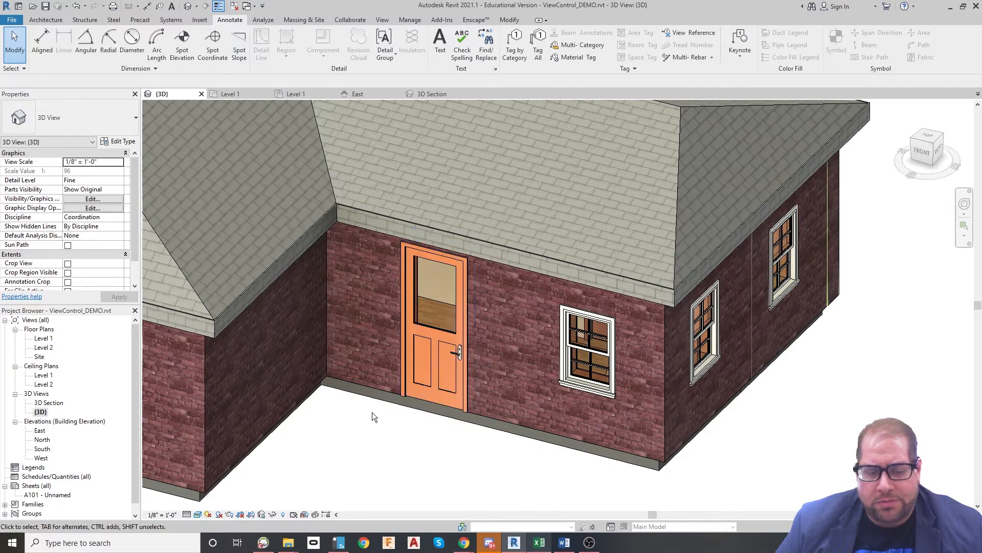
# Step: Examine the front door's panels and handle and the neighbouring window at the view's present detail level
pyautogui.scroll(-2, 373, 413)
pyautogui.scroll(-1, 469, 374)
pyautogui.scroll(3, 476, 366)
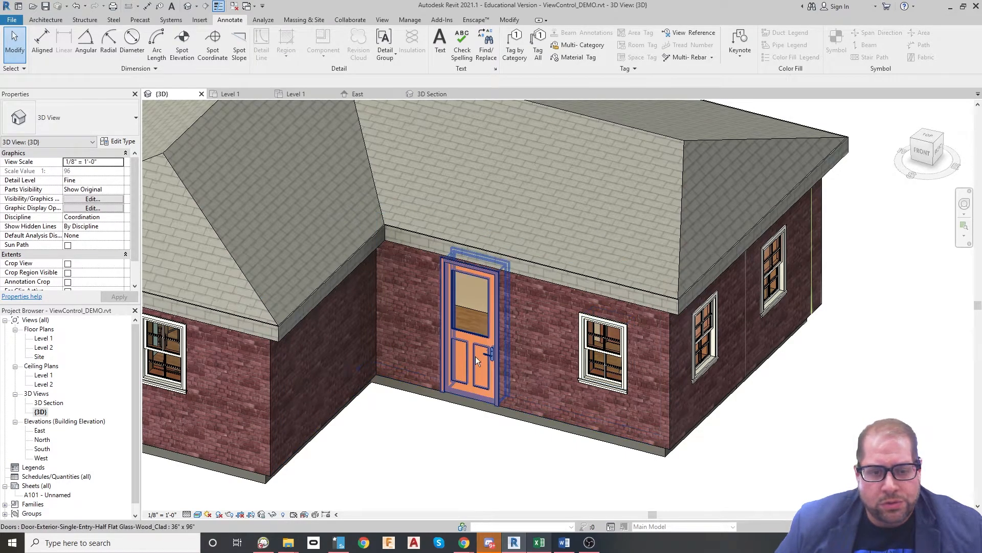
pyautogui.scroll(3, 471, 336)
pyautogui.scroll(-2, 469, 310)
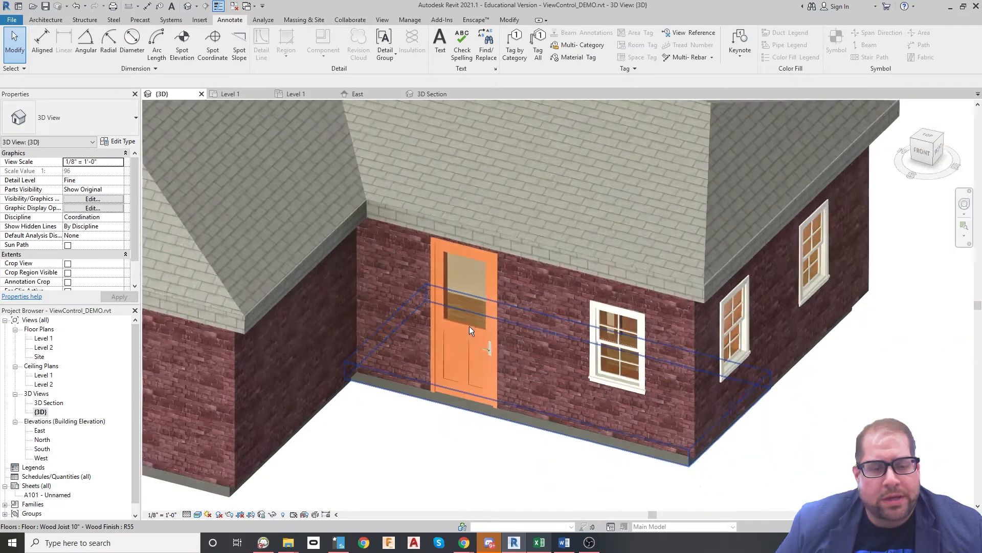
pyautogui.scroll(-3, 468, 326)
pyautogui.scroll(2, 343, 406)
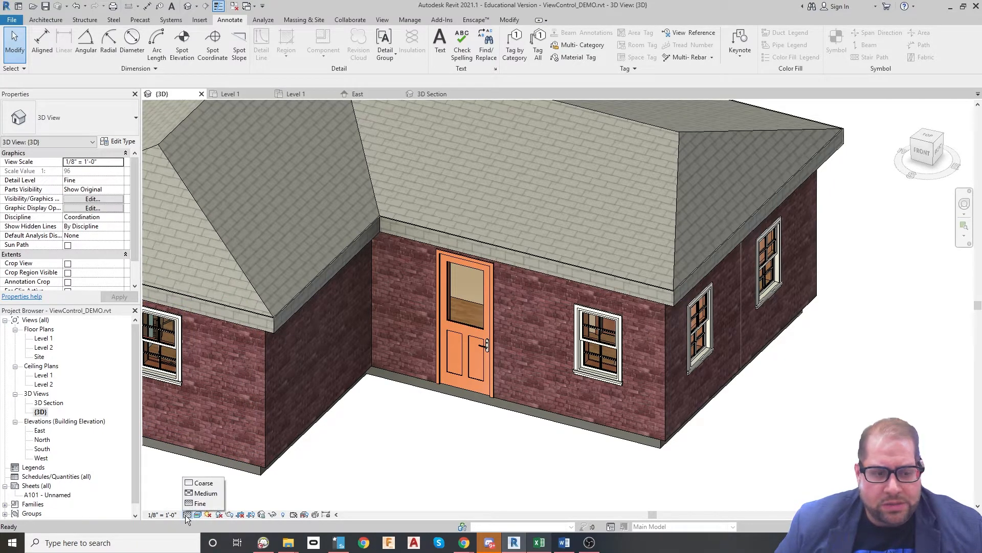
# Step: Set the {3D} view's detail level to Coarse and inspect the front door and the windows on both wings
pyautogui.click(203, 483)
pyautogui.scroll(5, 468, 330)
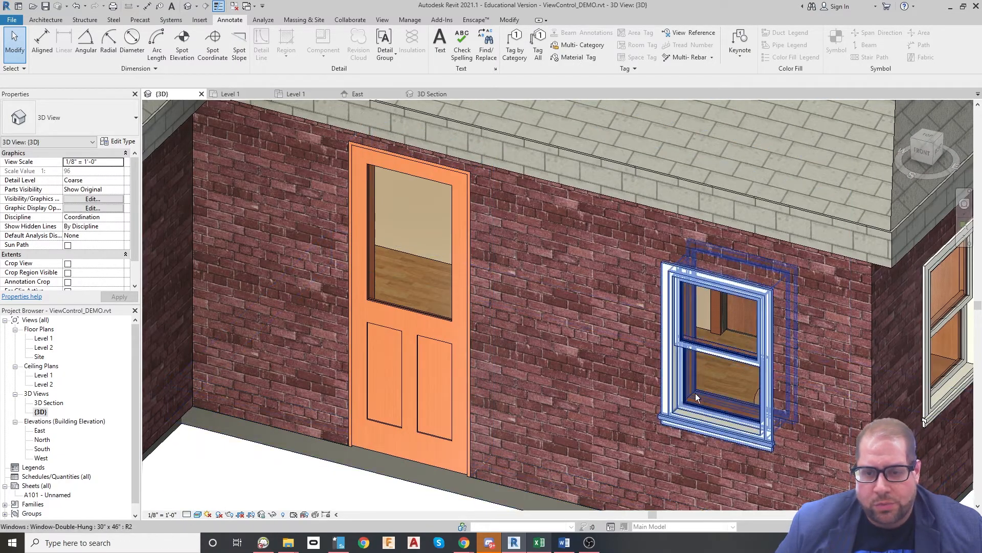
pyautogui.scroll(-2, 704, 431)
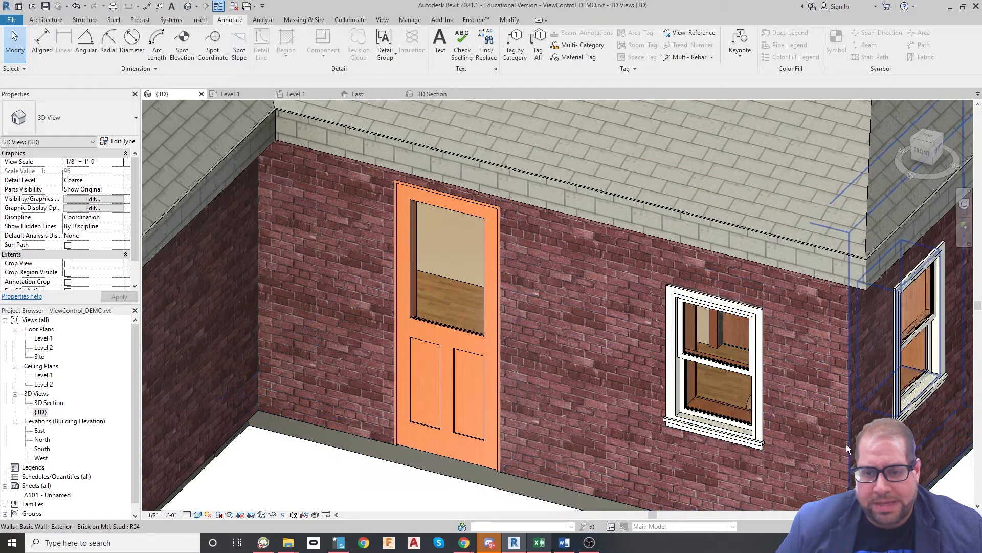
pyautogui.moveTo(846, 444); pyautogui.dragTo(745, 386, button='middle')
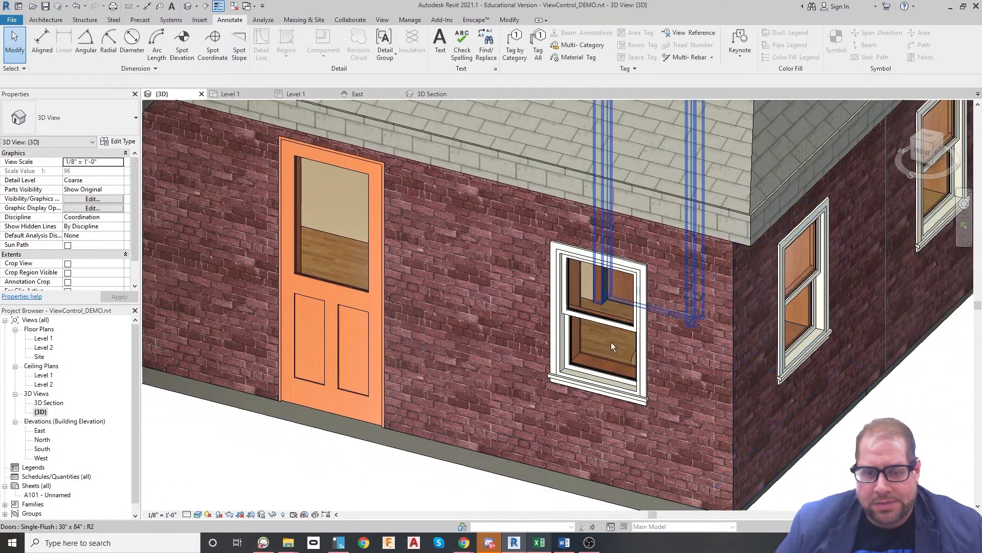
pyautogui.scroll(-2, 557, 463)
pyautogui.moveTo(550, 432); pyautogui.dragTo(832, 397, button='middle')
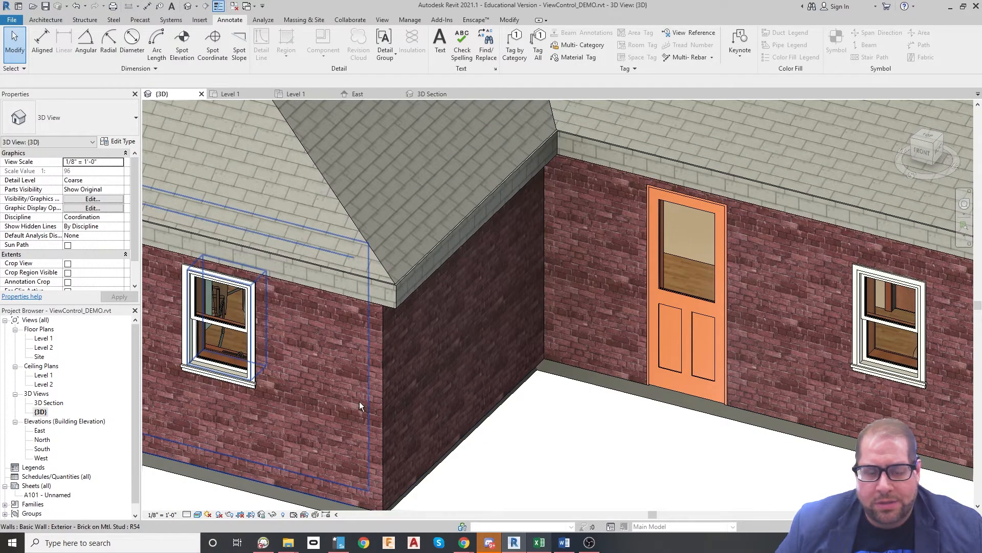
pyautogui.scroll(-1, 424, 409)
pyautogui.moveTo(595, 434); pyautogui.dragTo(418, 428, button='middle')
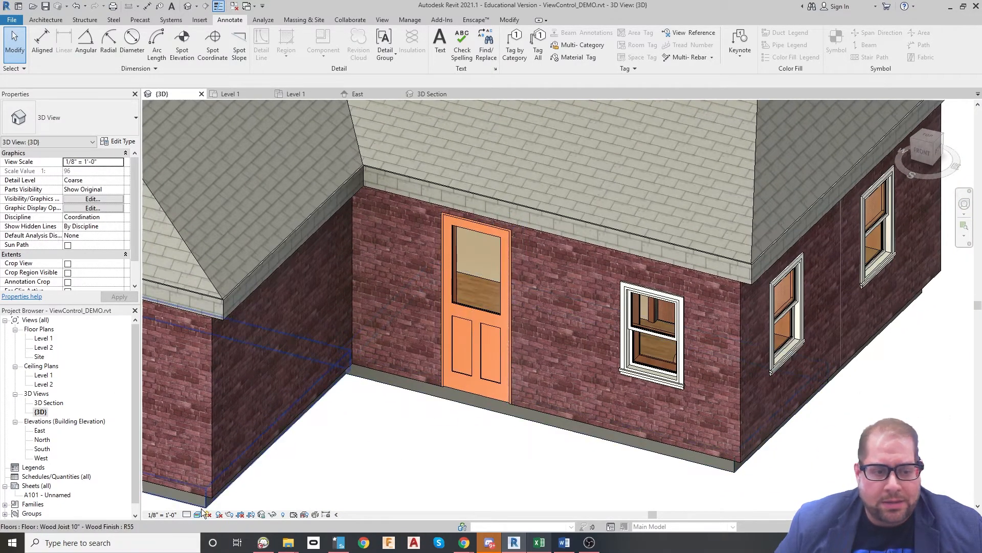
# Step: Set the {3D} view's detail level to Medium and view the front door and adjoining window up close
pyautogui.click(188, 515)
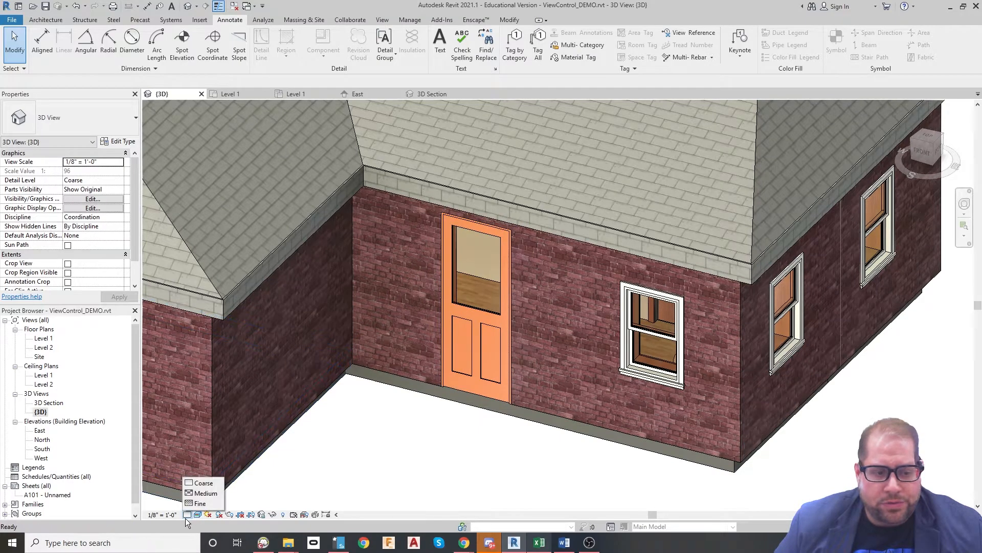
pyautogui.click(213, 494)
pyautogui.scroll(3, 675, 399)
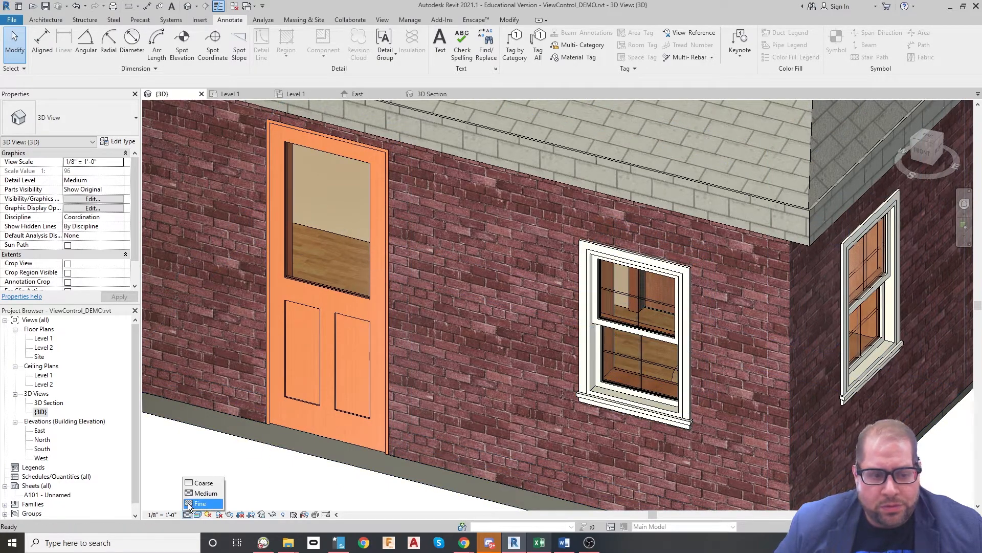
# Step: Set the {3D} view's detail level to Fine and inspect the front door and the windows on both wings
pyautogui.click(190, 504)
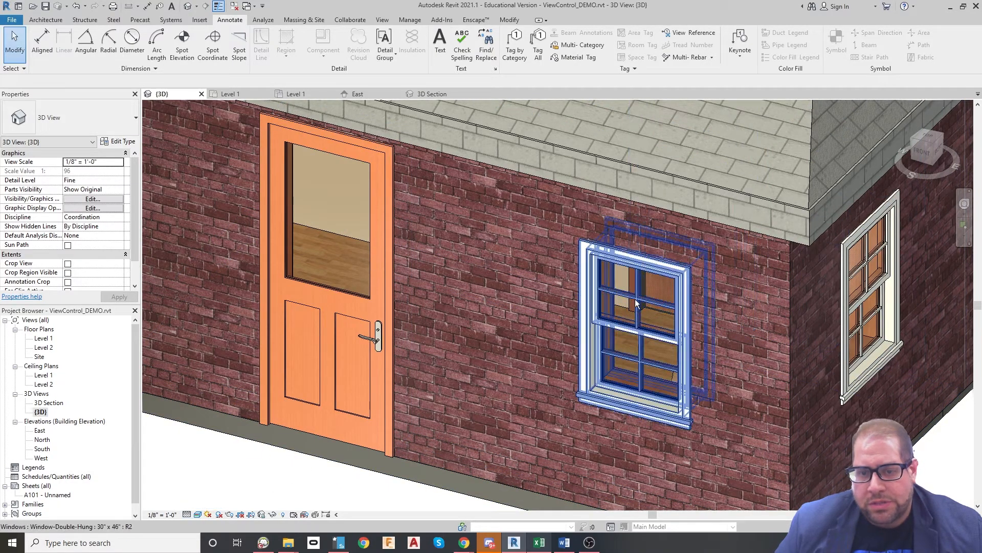
pyautogui.scroll(-2, 404, 353)
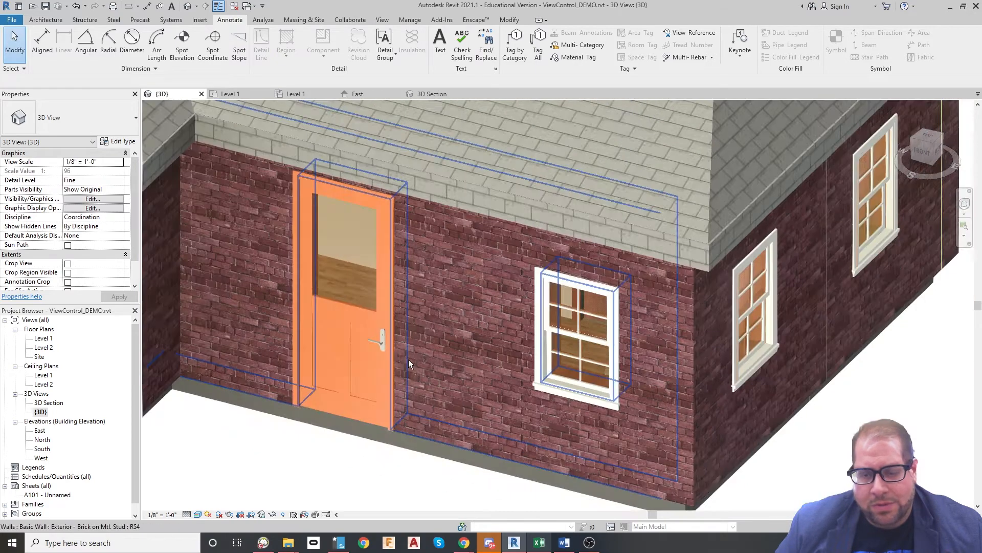
pyautogui.scroll(-2, 559, 396)
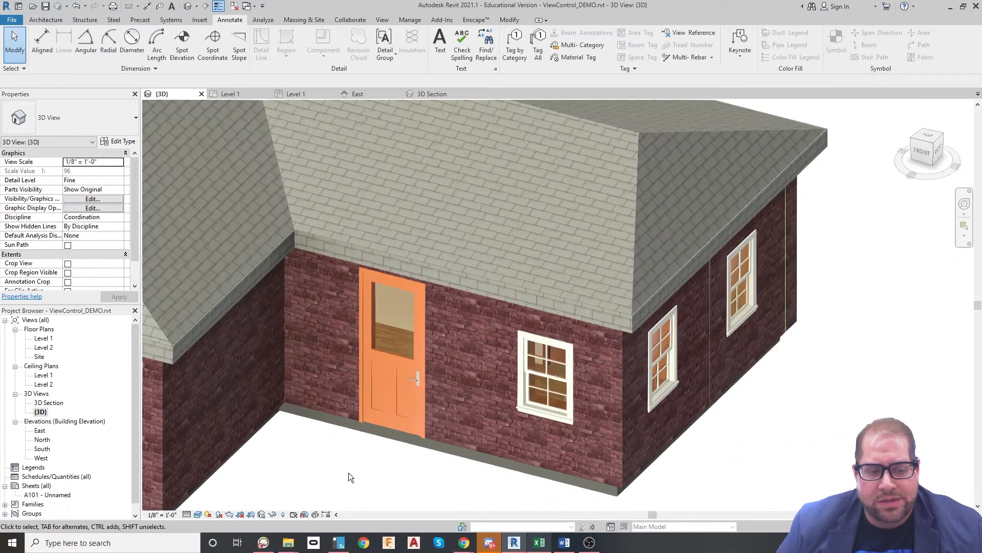
pyautogui.moveTo(228, 466); pyautogui.dragTo(231, 396, button='middle')
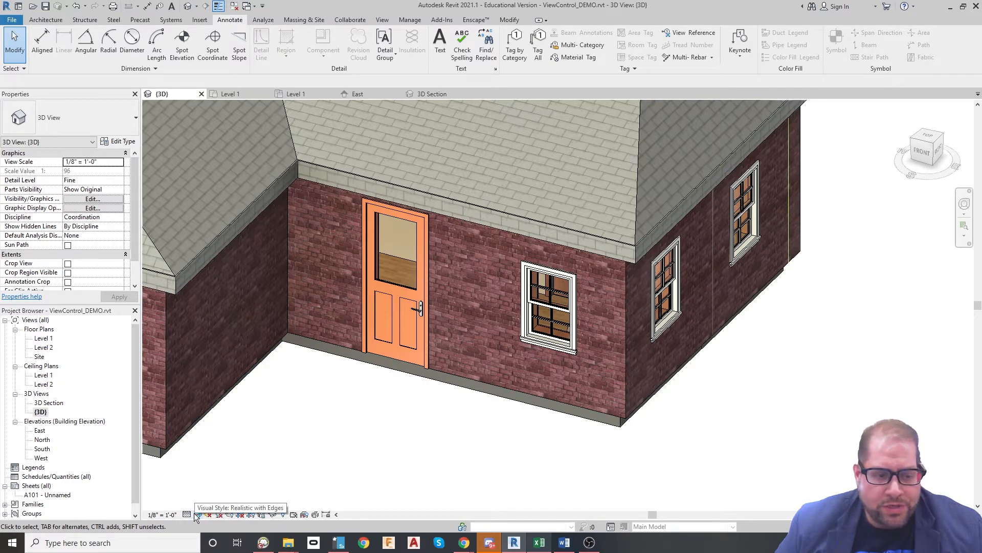
pyautogui.keyDown('shift'); pyautogui.moveTo(287, 460); pyautogui.dragTo(479, 391, button='middle'); pyautogui.keyUp('shift')
pyautogui.scroll(-1, 615, 322)
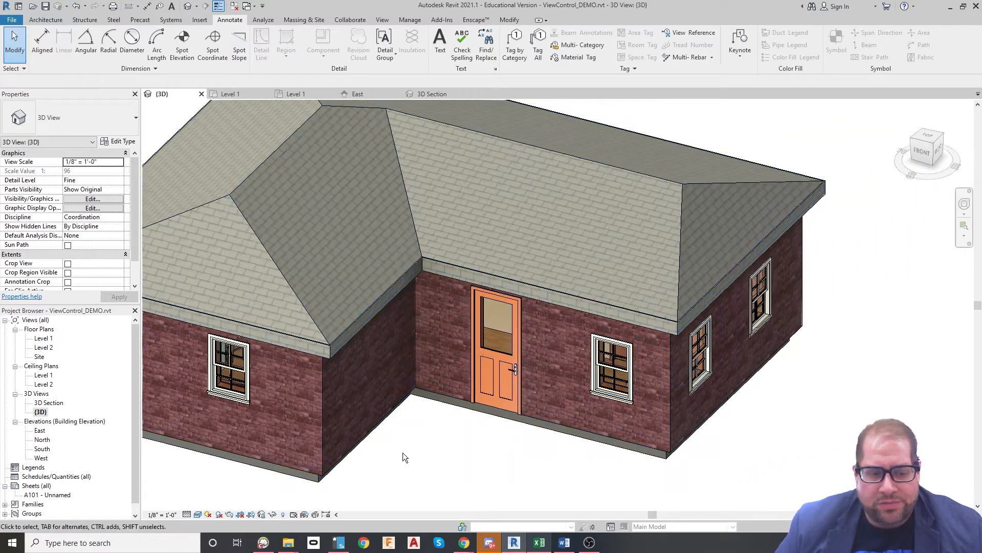
pyautogui.moveTo(438, 455); pyautogui.dragTo(471, 378, button='middle')
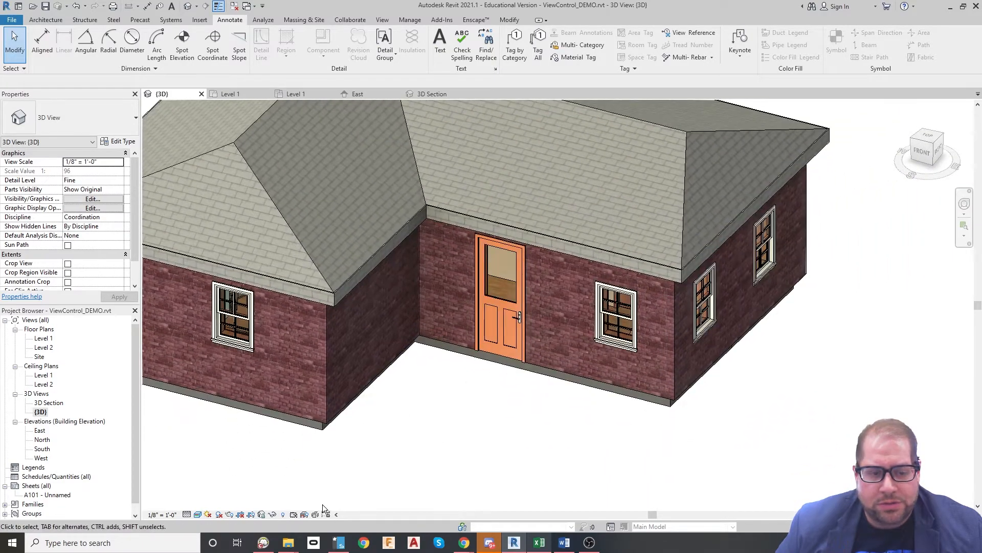
# Step: Set the {3D} view's visual style to Consistent Colors and inspect the brick walls, roof, front door and windows
pyautogui.click(197, 514)
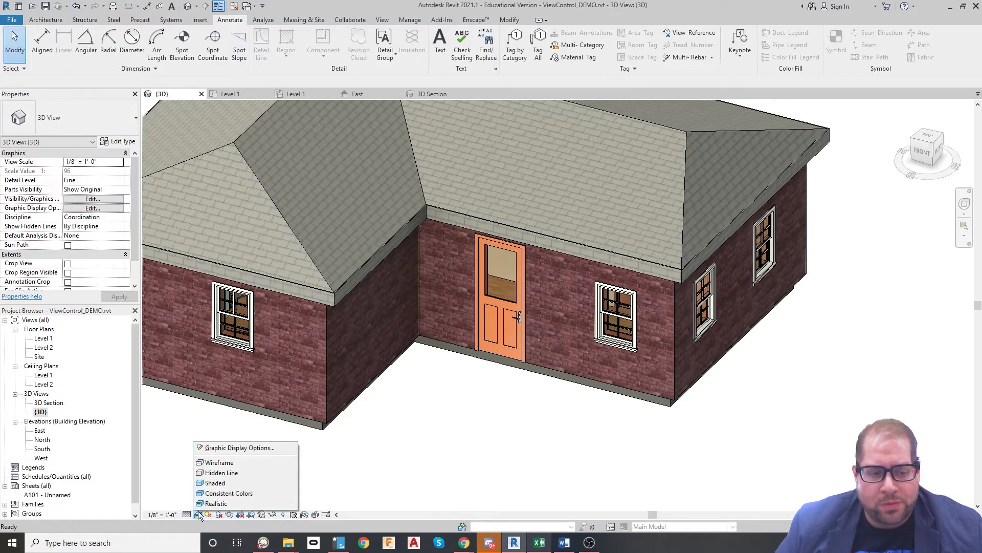
pyautogui.click(227, 495)
pyautogui.keyDown('shift'); pyautogui.moveTo(538, 427); pyautogui.dragTo(566, 416, button='middle'); pyautogui.keyUp('shift')
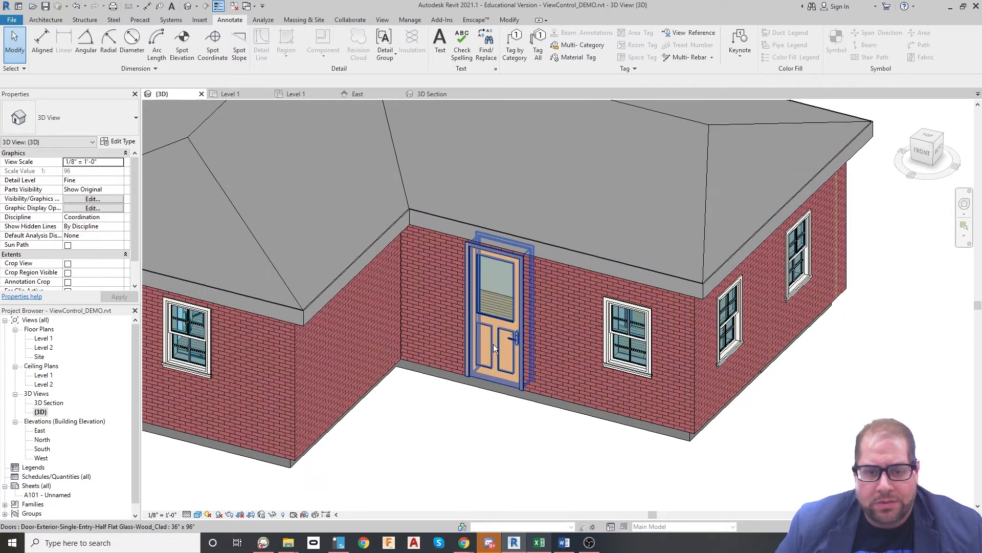
pyautogui.scroll(4, 582, 324)
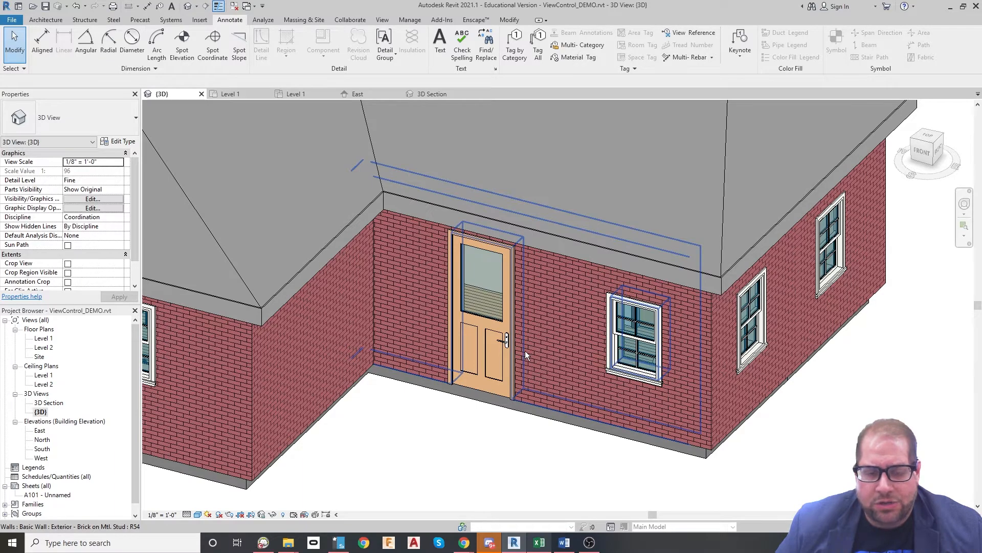
pyautogui.scroll(-1, 525, 351)
pyautogui.moveTo(669, 354); pyautogui.dragTo(698, 380, button='middle')
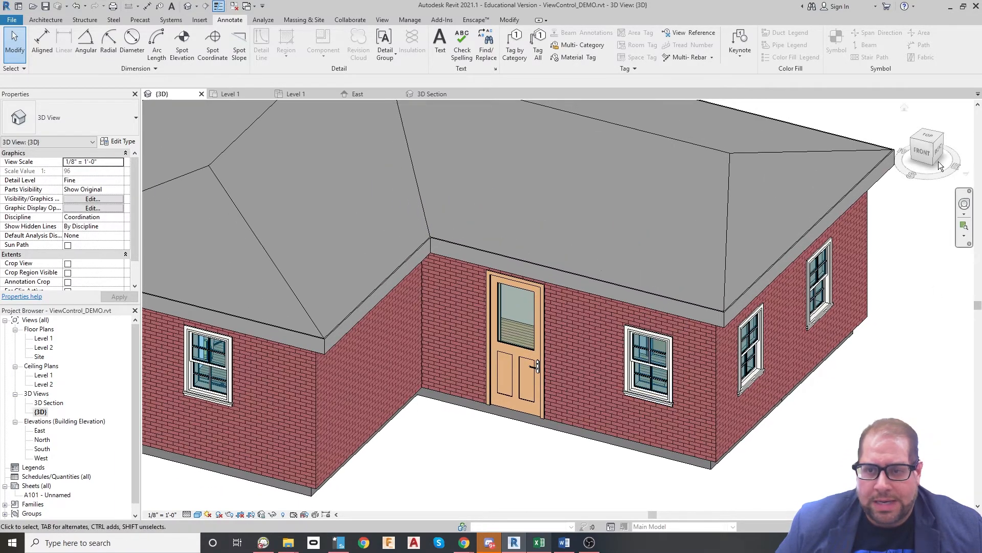
pyautogui.moveTo(940, 167)
pyautogui.mouseDown()
pyautogui.moveTo(903, 159)
pyautogui.moveTo(929, 140)
pyautogui.moveTo(613, 167)
pyautogui.moveTo(386, 114)
pyautogui.moveTo(350, 477)
pyautogui.moveTo(259, 500)
pyautogui.moveTo(199, 113)
pyautogui.moveTo(273, 152)
pyautogui.moveTo(259, 149)
pyautogui.mouseUp()
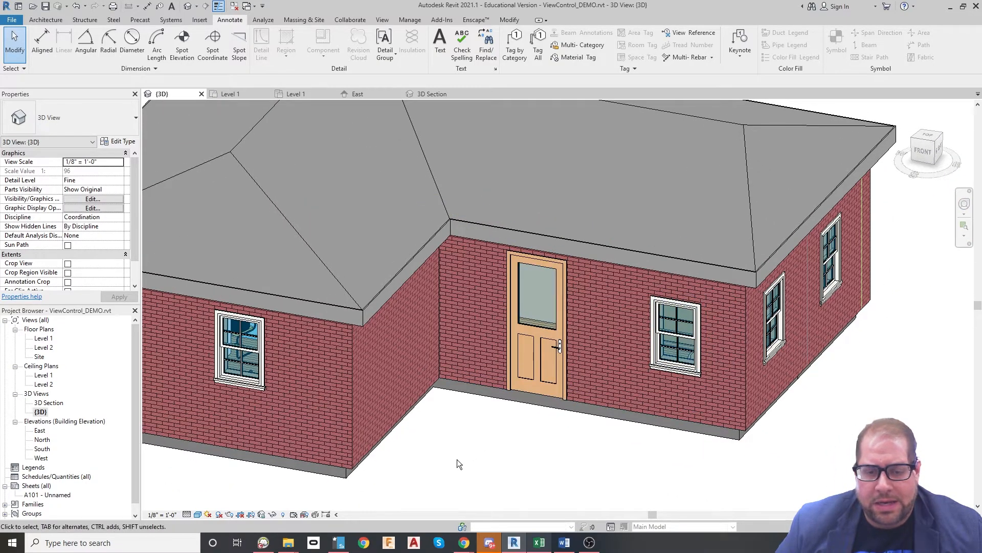
pyautogui.scroll(2, 537, 428)
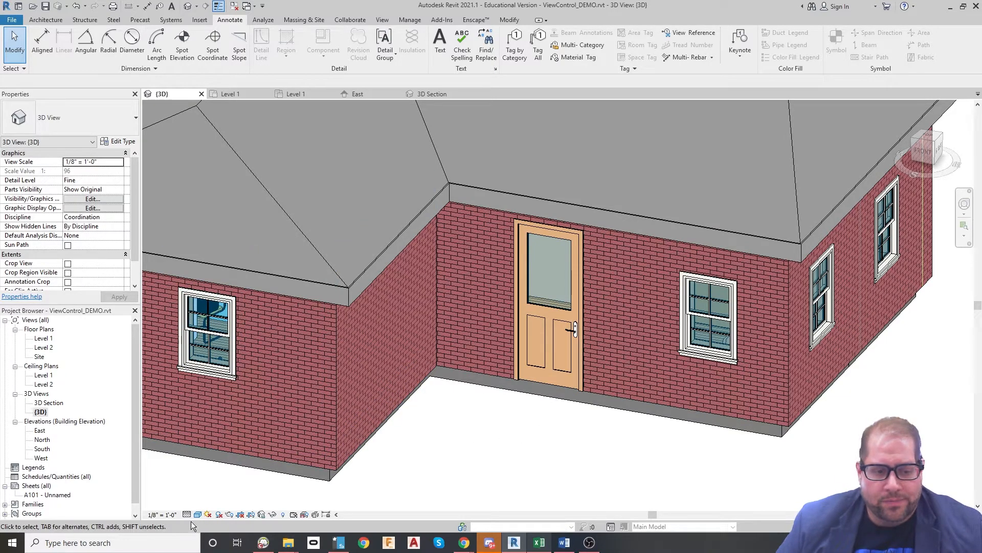
# Step: Switch the {3D} view's visual style to Shaded and back to Consistent Colors to compare the two
pyautogui.click(198, 515)
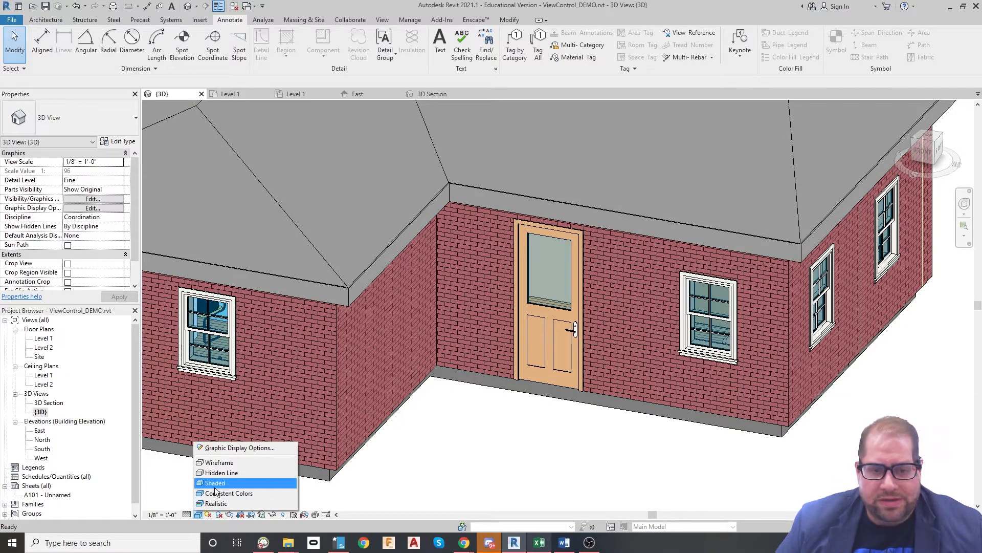
pyautogui.click(215, 493)
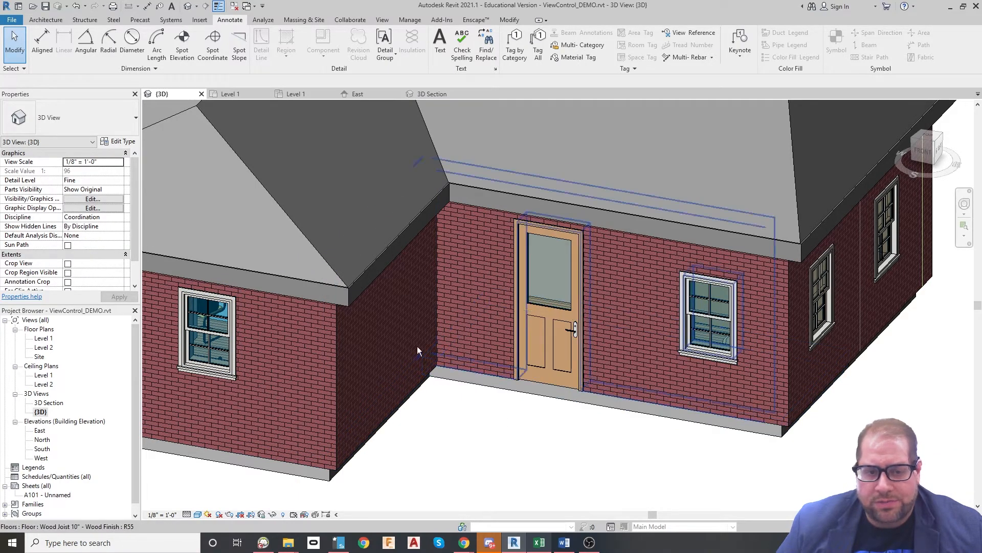
pyautogui.click(198, 515)
pyautogui.click(225, 492)
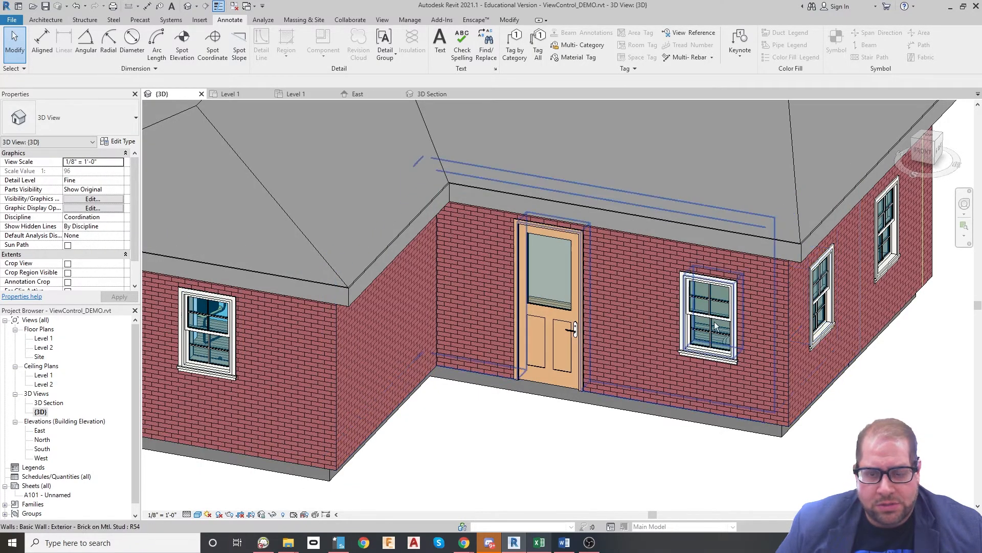
# Step: Set the {3D} view's visual style to Hidden Line and view the front of the house
pyautogui.click(198, 515)
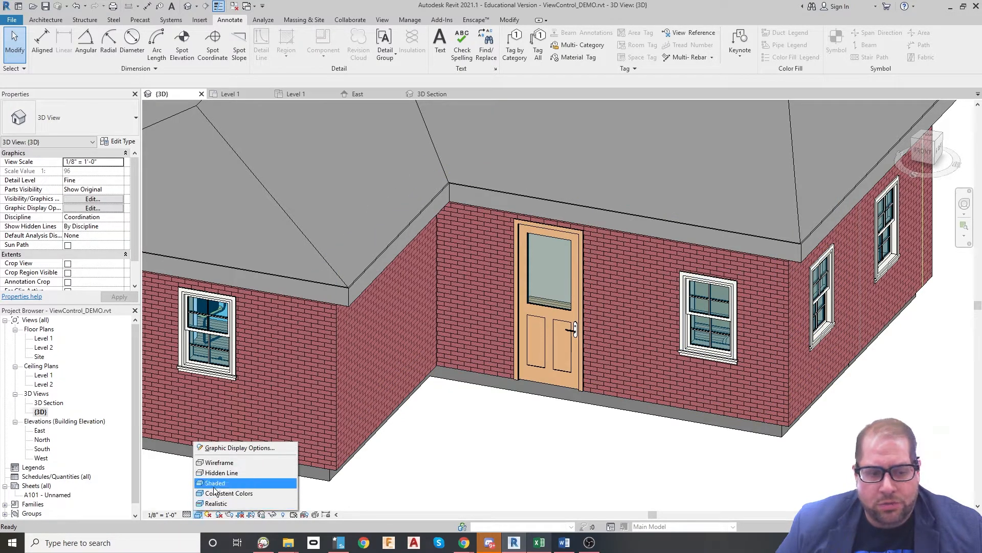
pyautogui.click(253, 472)
pyautogui.moveTo(704, 365); pyautogui.dragTo(714, 370, button='middle')
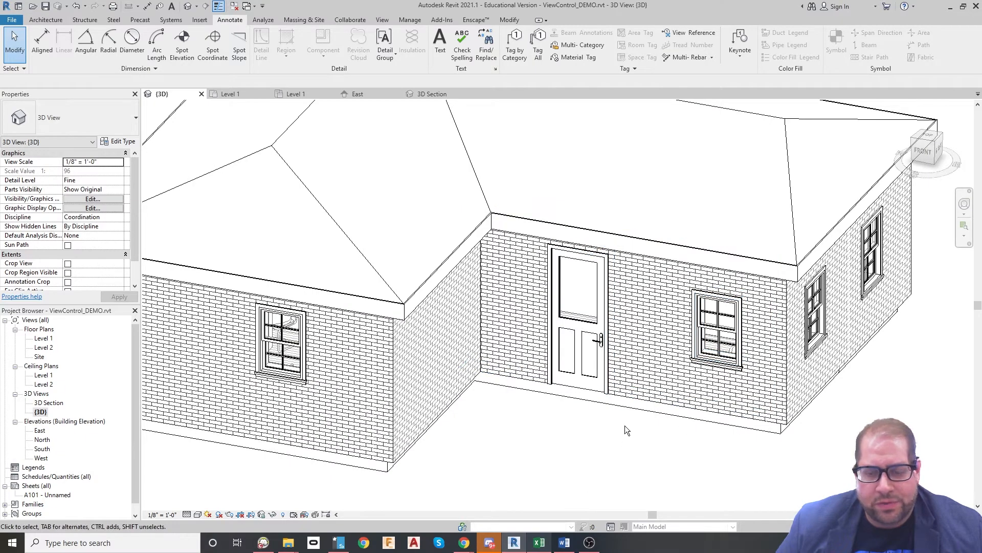
pyautogui.moveTo(626, 427); pyautogui.dragTo(617, 446, button='middle')
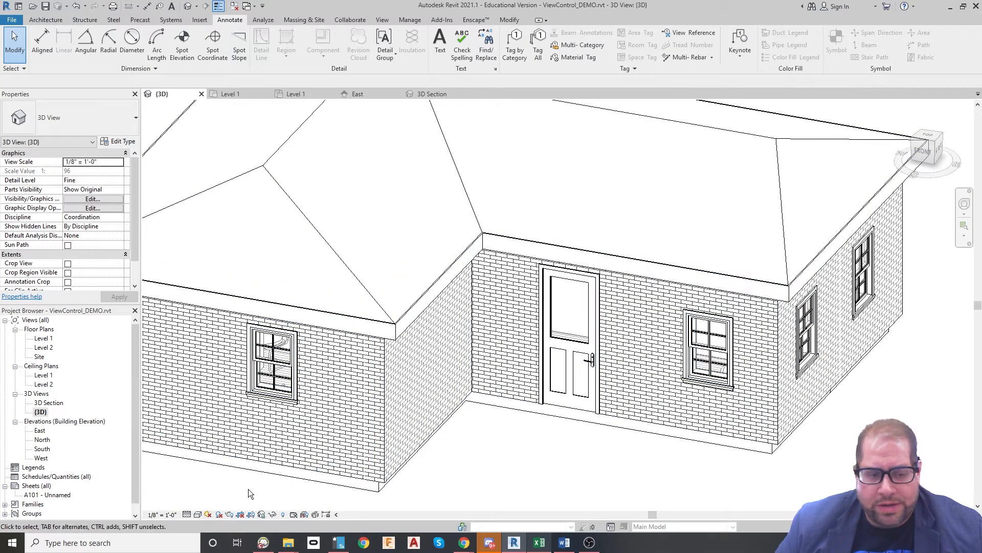
# Step: Set the {3D} view's visual style to Wireframe and look through the house from above the front corner
pyautogui.click(198, 514)
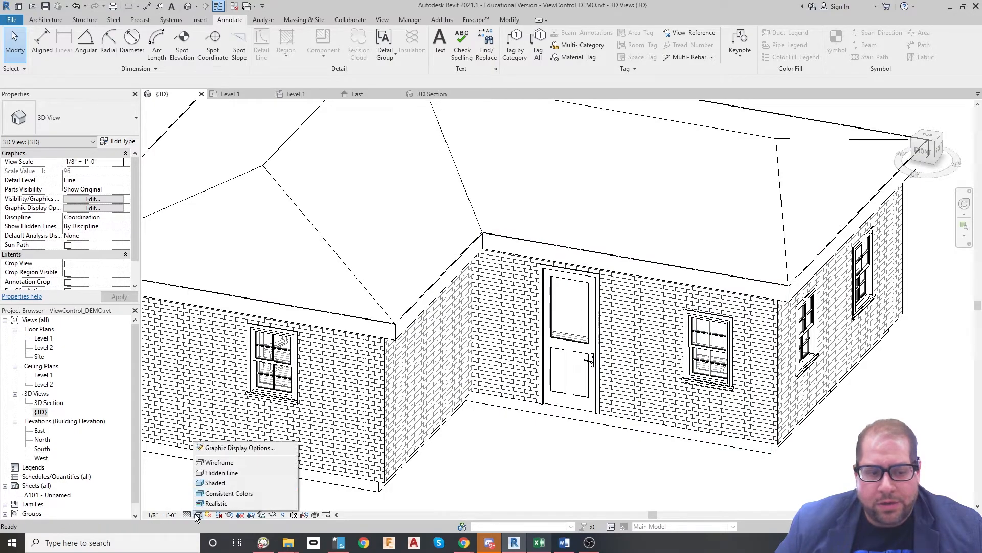
pyautogui.click(230, 463)
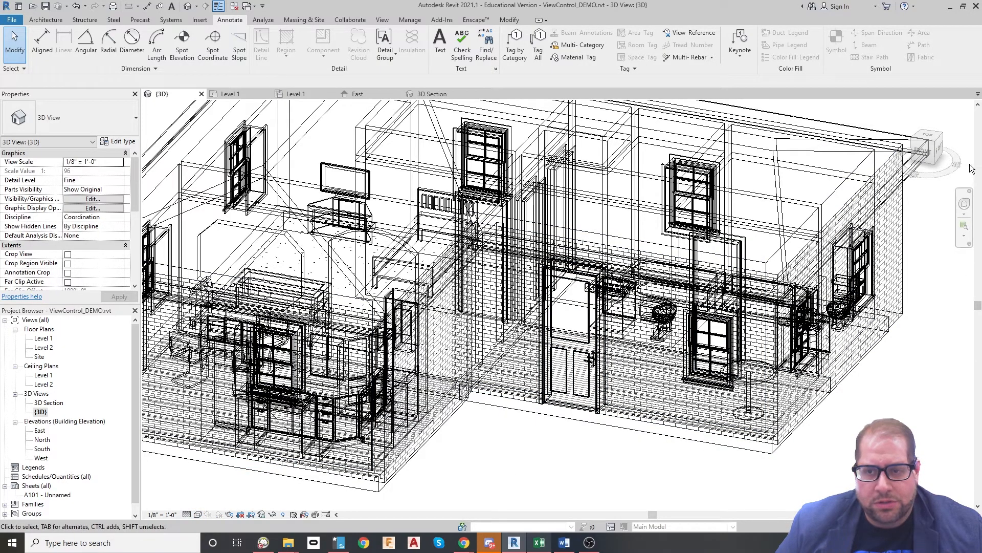
pyautogui.keyDown('shift'); pyautogui.moveTo(904, 106); pyautogui.dragTo(863, 207, button='middle'); pyautogui.keyUp('shift')
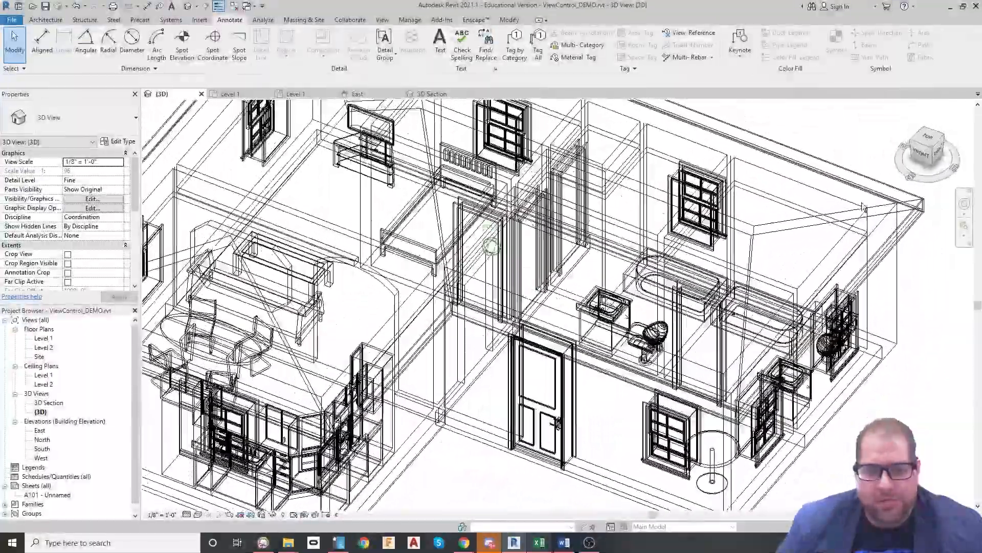
pyautogui.moveTo(477, 332); pyautogui.dragTo(528, 236, button='middle')
pyautogui.scroll(-1, 575, 302)
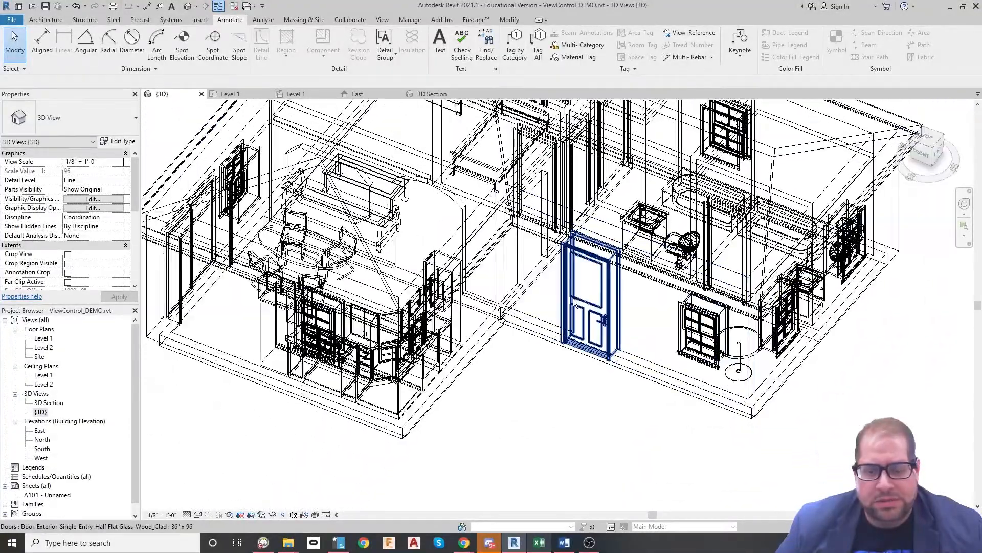
pyautogui.moveTo(576, 303); pyautogui.dragTo(527, 370, button='middle')
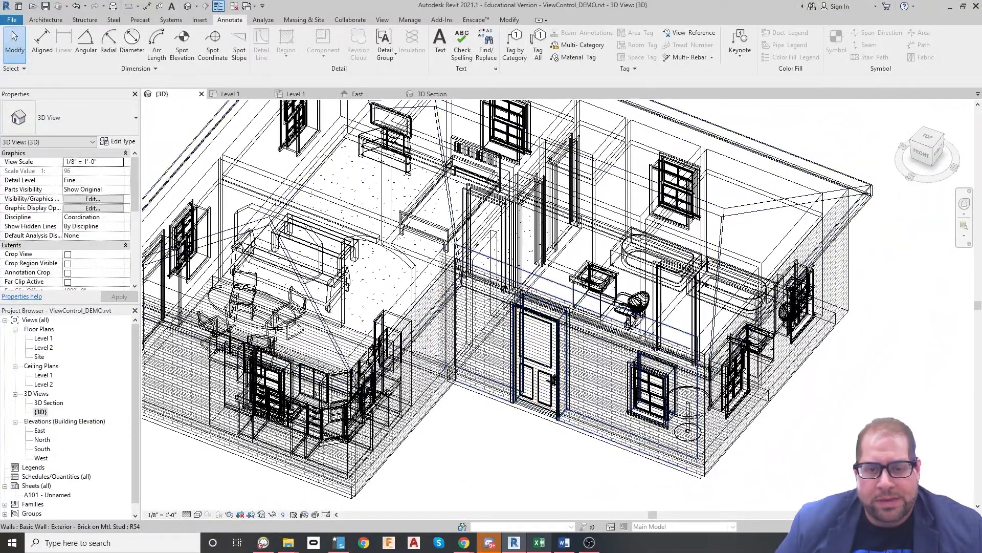
pyautogui.moveTo(927, 154)
pyautogui.mouseDown()
pyautogui.moveTo(838, 162)
pyautogui.moveTo(941, 172)
pyautogui.moveTo(943, 154)
pyautogui.mouseUp()
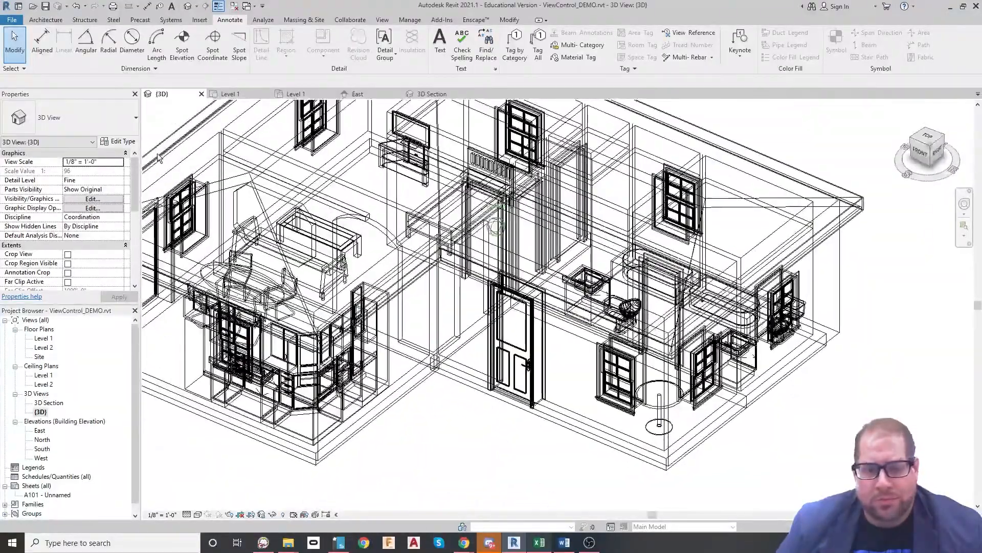
# Step: Return the {3D} view from Wireframe to the Hidden Line visual style
pyautogui.click(198, 514)
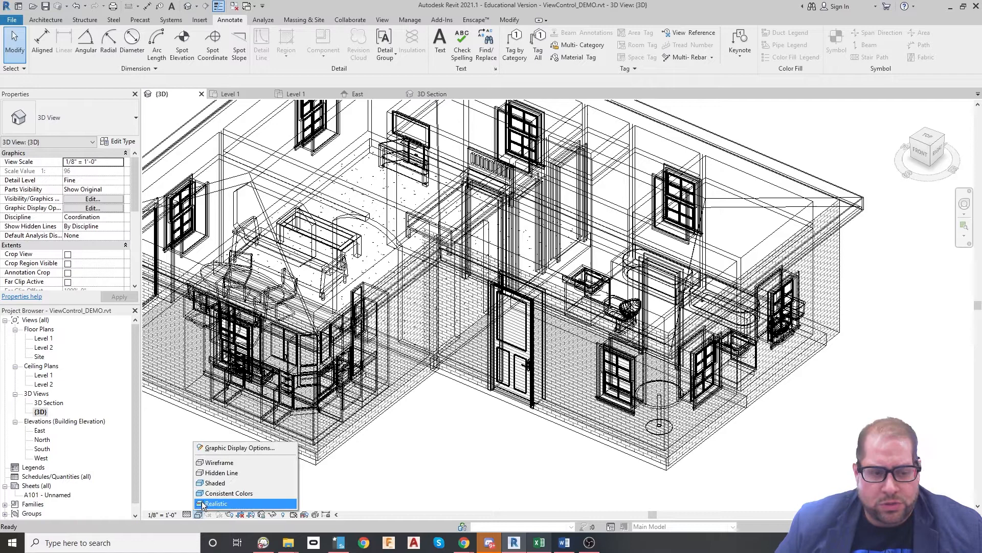
pyautogui.click(223, 472)
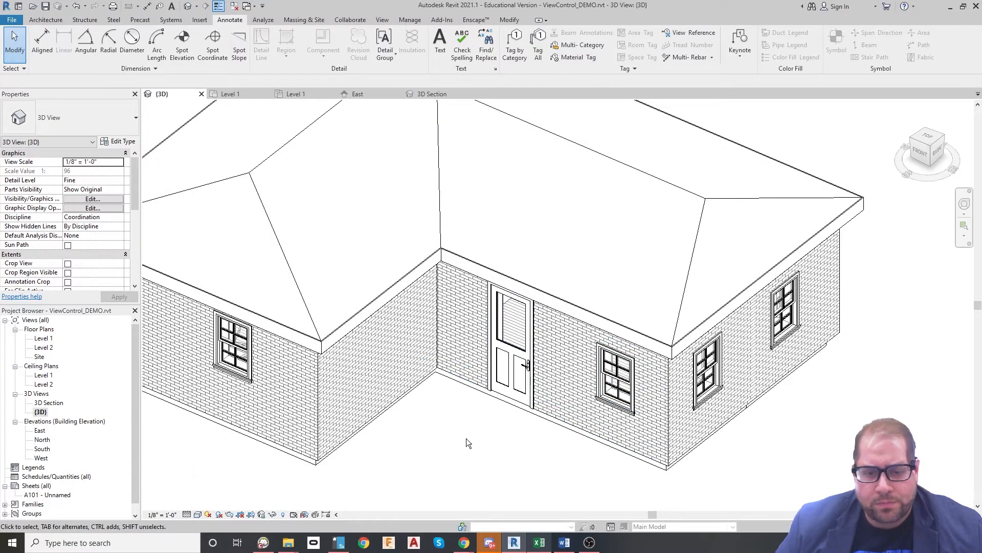
pyautogui.moveTo(437, 461); pyautogui.dragTo(471, 467, button='middle')
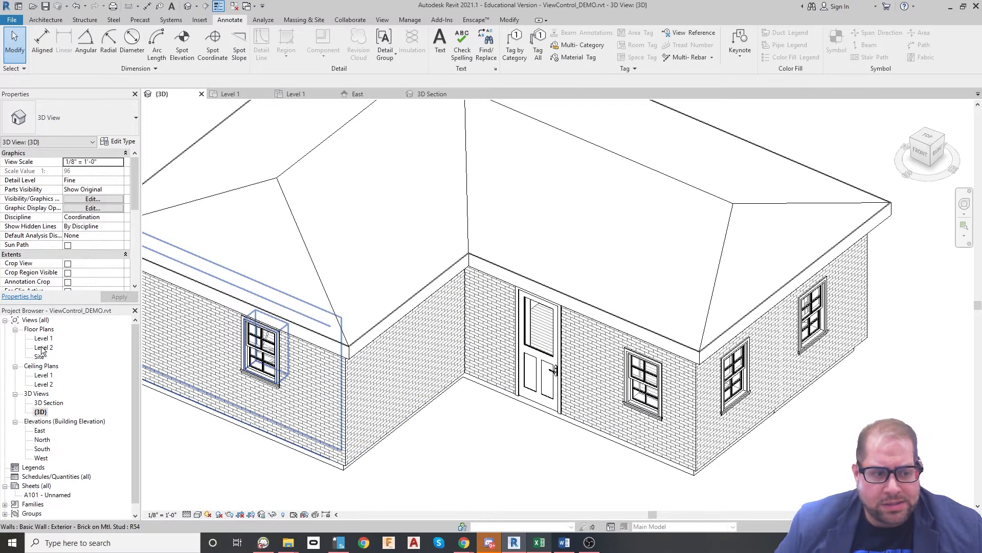
# Step: Set the Level 1 floor plan's detail level to Fine and examine the wall layers around the bathrooms and entry room
pyautogui.doubleClick(43, 338)
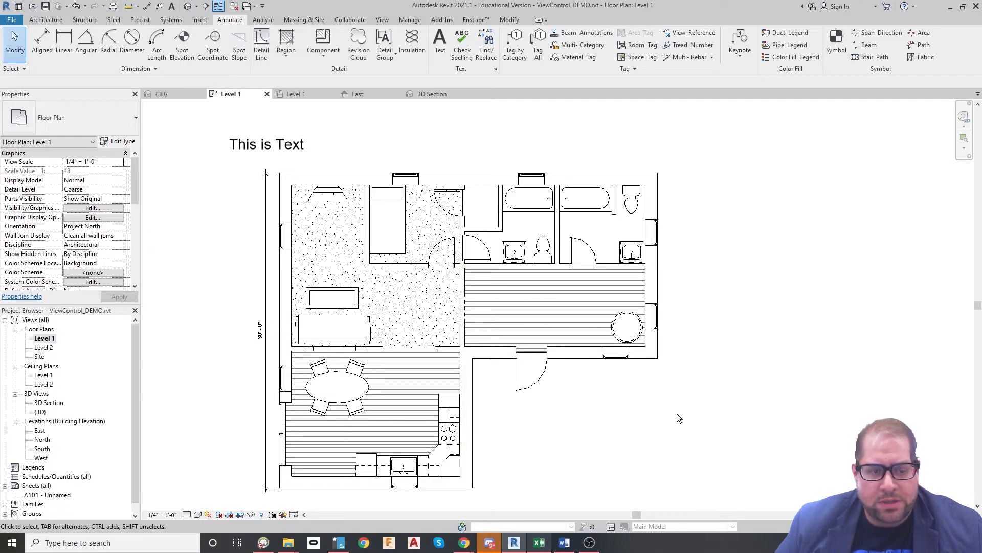
pyautogui.moveTo(676, 439); pyautogui.dragTo(693, 421, button='middle')
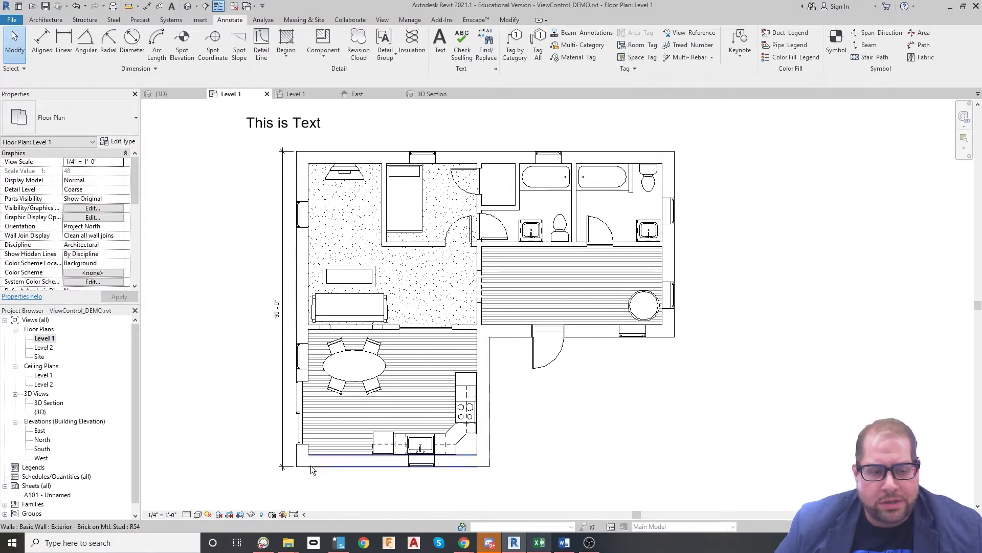
pyautogui.click(189, 516)
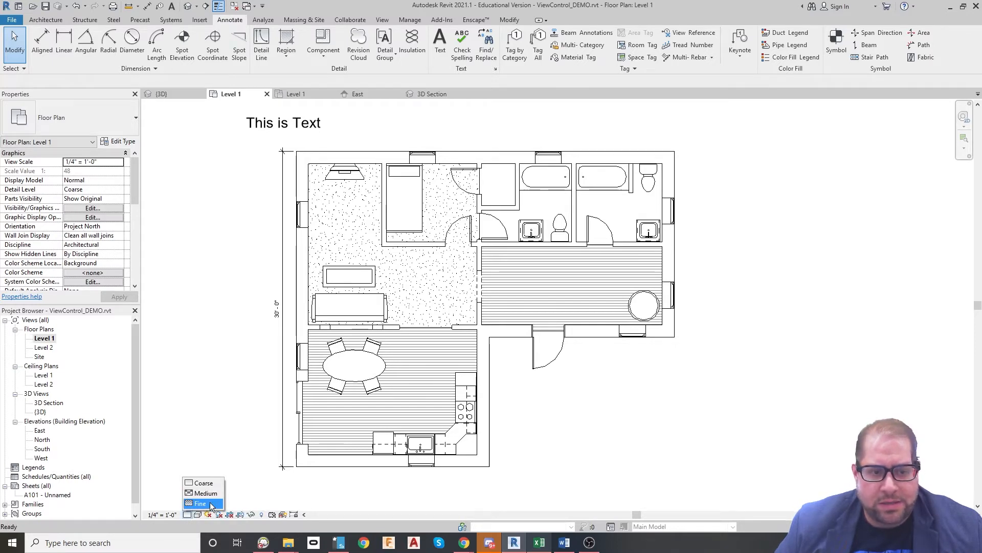
pyautogui.click(200, 503)
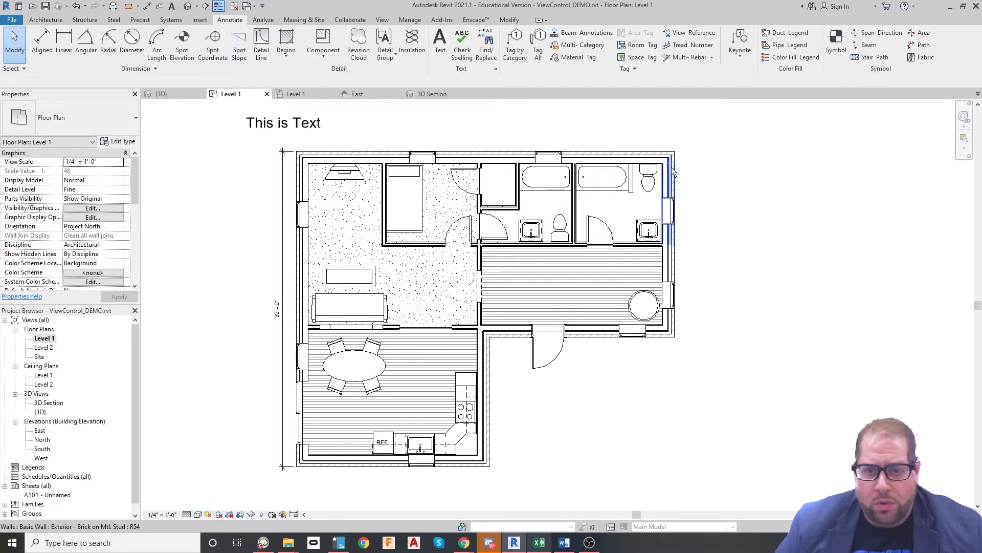
pyautogui.scroll(5, 672, 169)
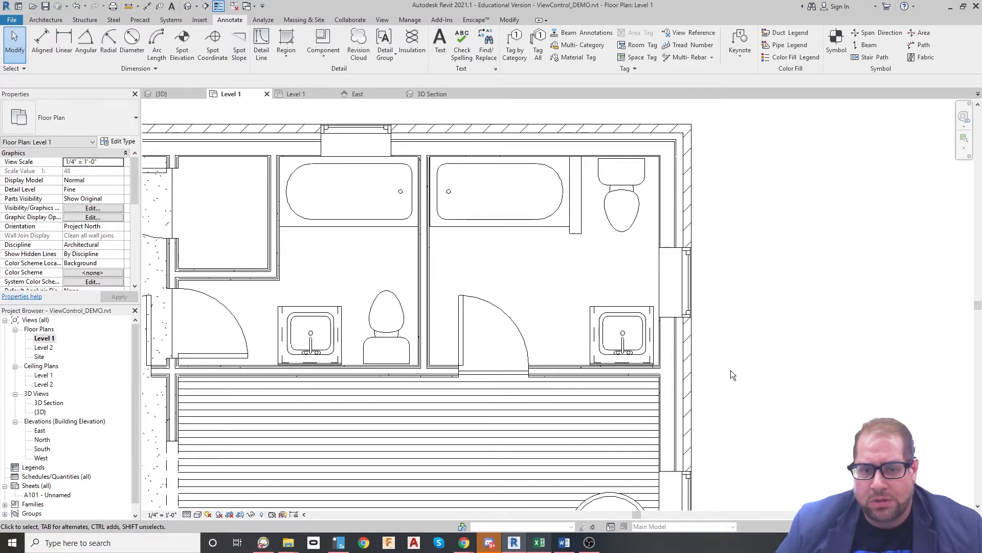
pyautogui.scroll(-3, 732, 379)
pyautogui.scroll(2, 589, 321)
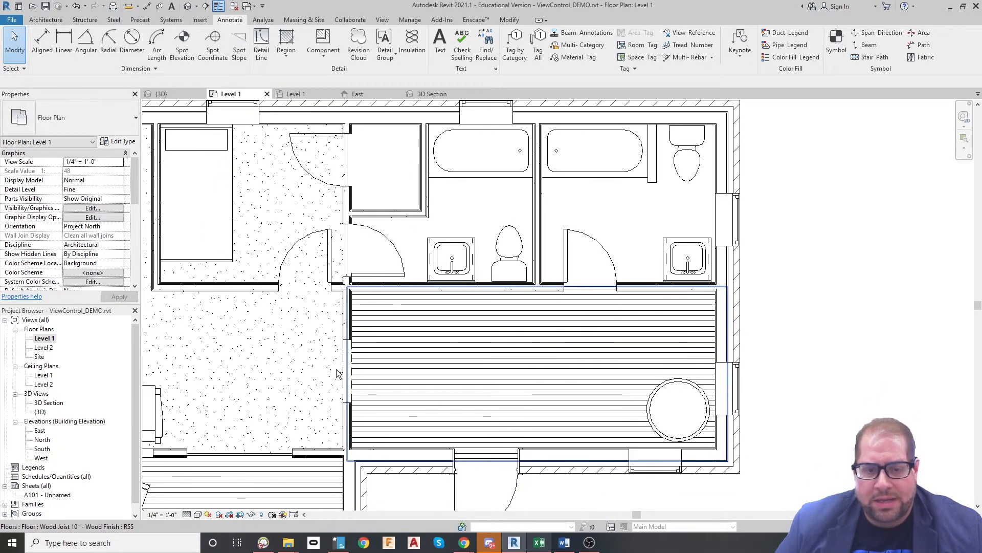
# Step: Set the Level 1 floor plan's detail level to Coarse and look over the simplified walls
pyautogui.scroll(-3, 358, 399)
pyautogui.scroll(1, 391, 429)
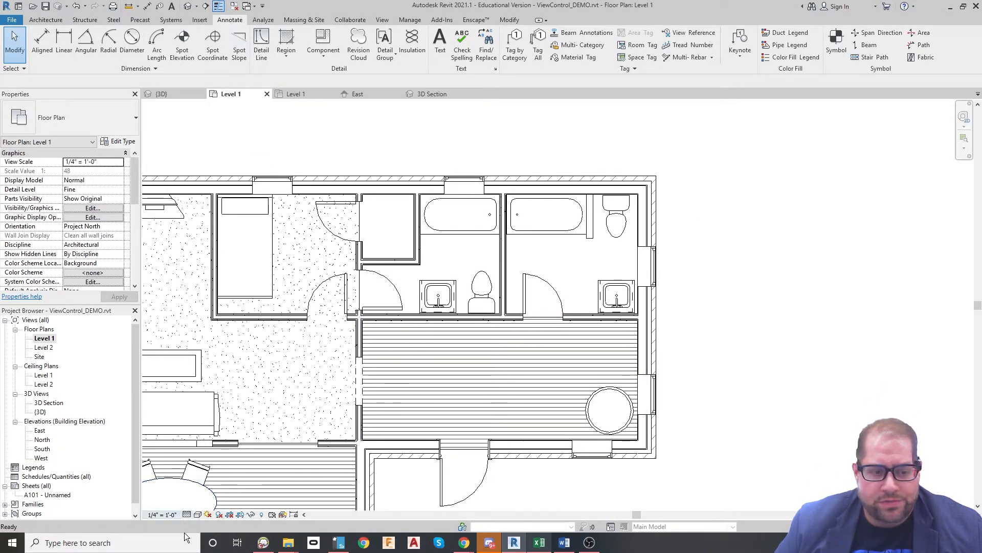
pyautogui.click(187, 514)
pyautogui.click(199, 482)
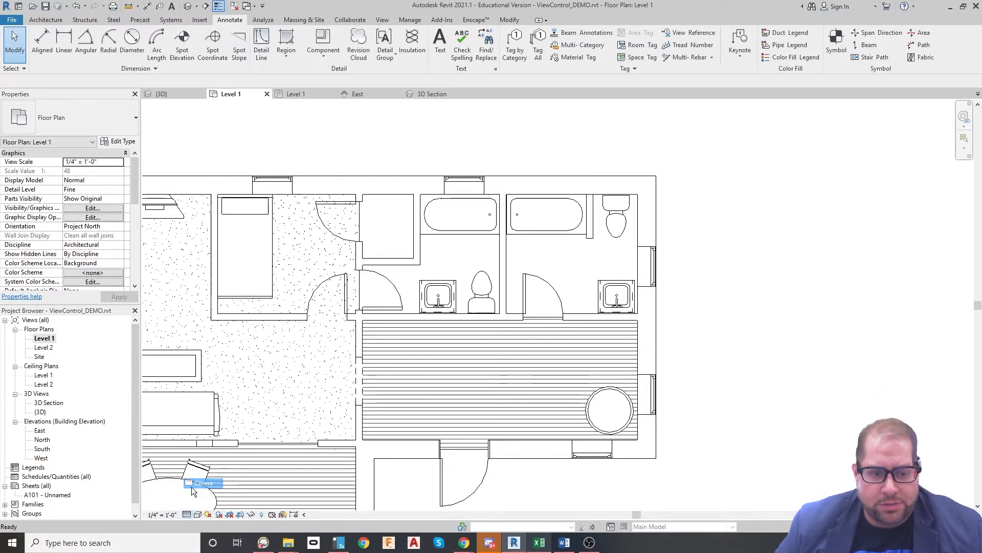
pyautogui.scroll(-3, 474, 443)
pyautogui.scroll(3, 452, 347)
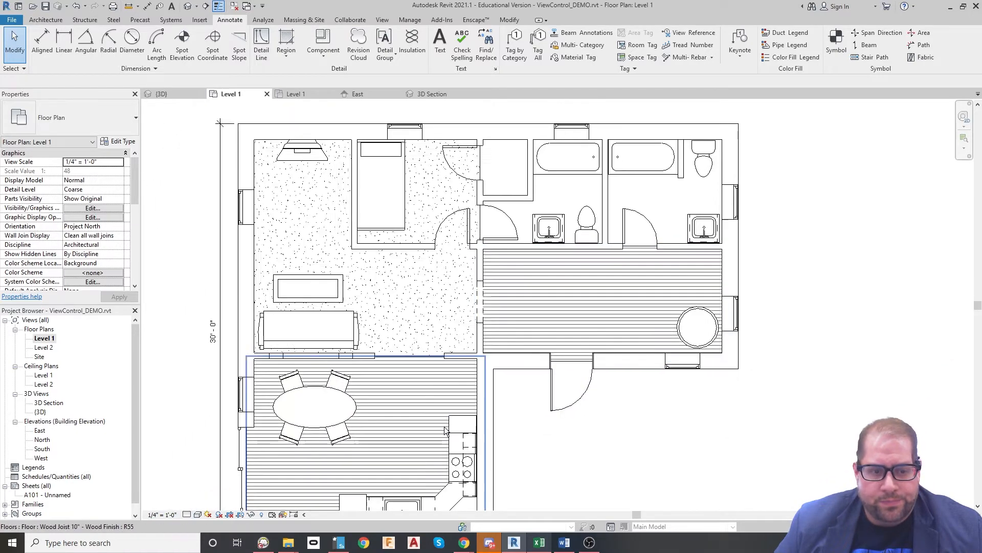
pyautogui.moveTo(273, 405); pyautogui.dragTo(224, 487, button='middle')
# Step: Return the Level 1 floor plan's detail level to Fine and inspect the exterior wall layers beside the entry door
pyautogui.click(187, 514)
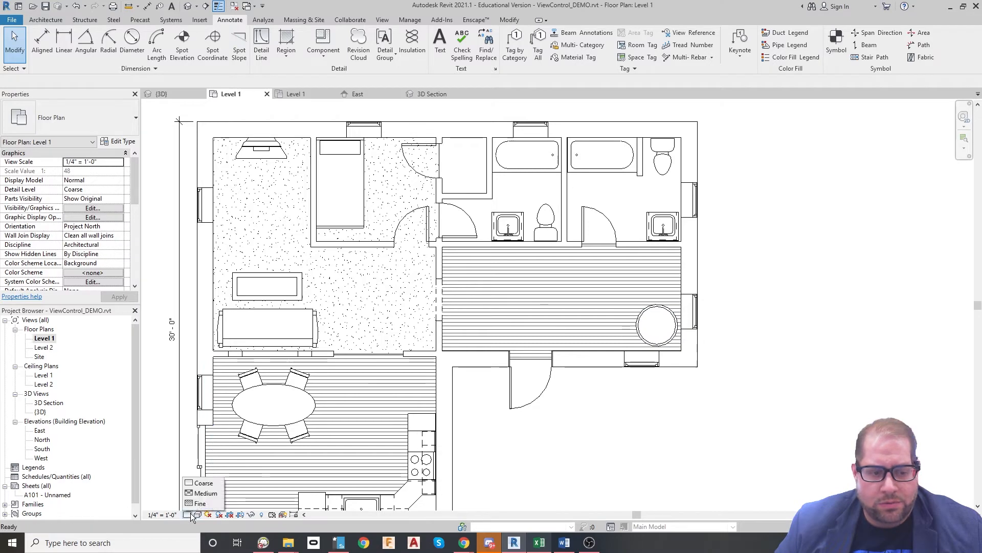
pyautogui.click(199, 504)
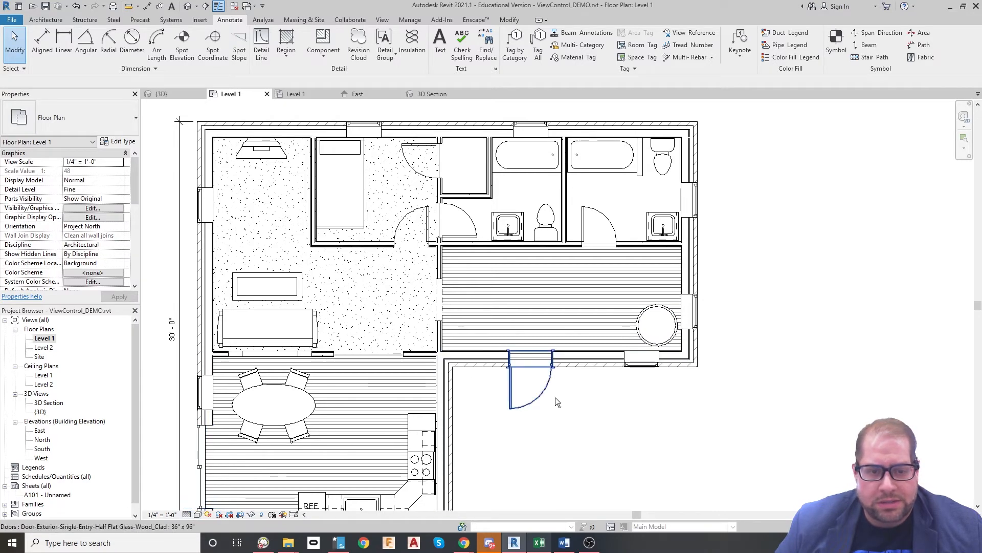
pyautogui.scroll(5, 419, 387)
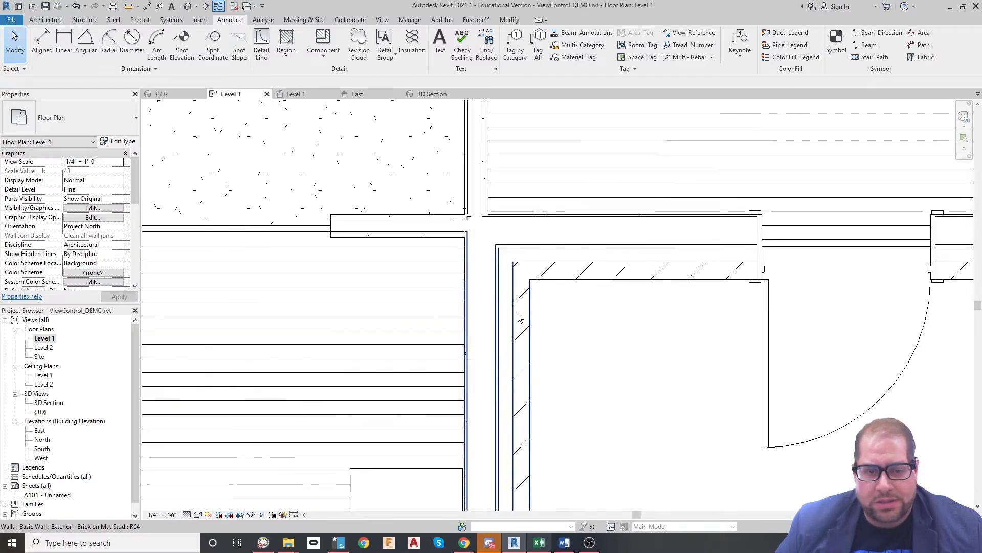
pyautogui.scroll(-5, 573, 320)
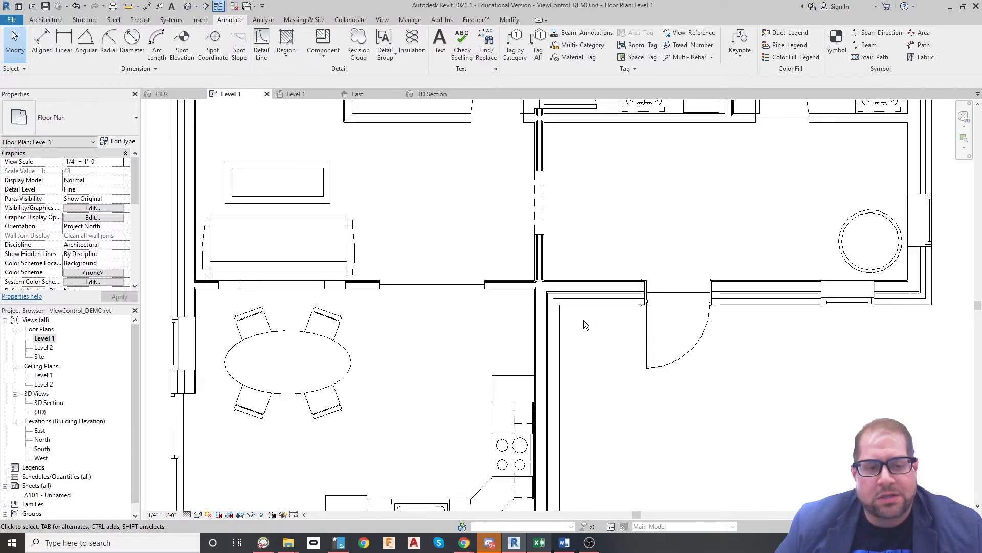
pyautogui.scroll(-3, 540, 327)
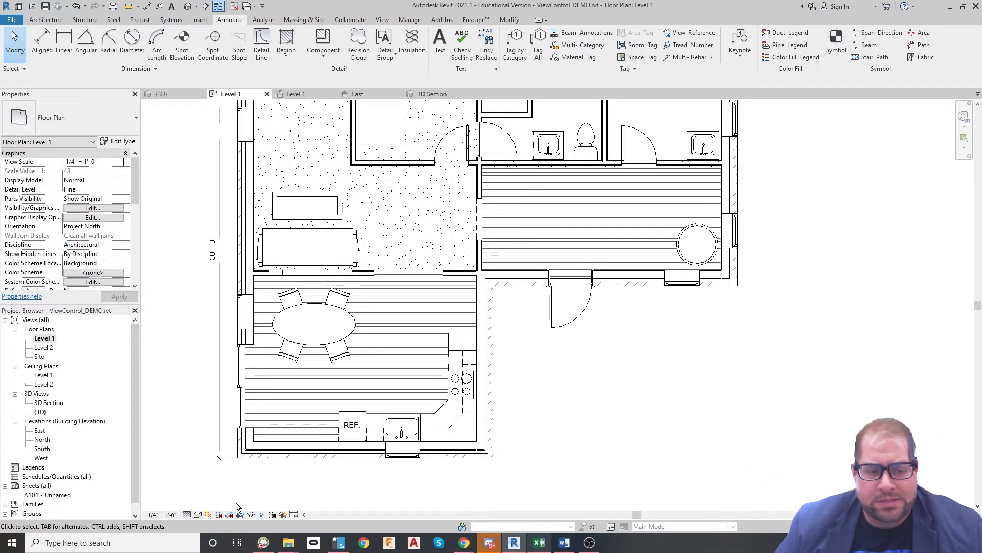
# Step: Examine the exterior and interior wall layers across the Level 1 plan, especially where the partitions meet near the bathroom doors
pyautogui.click(187, 514)
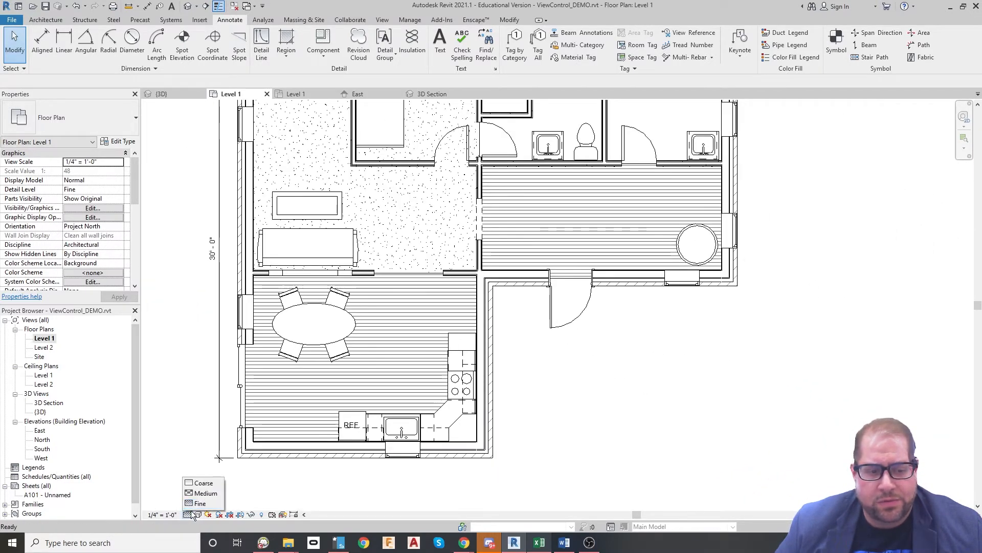
pyautogui.click(400, 469)
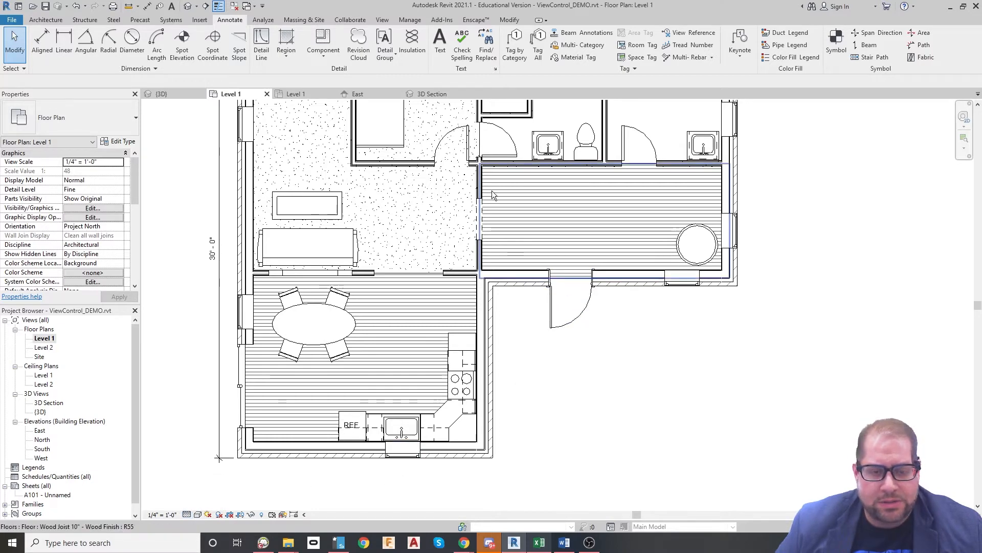
pyautogui.scroll(3, 492, 190)
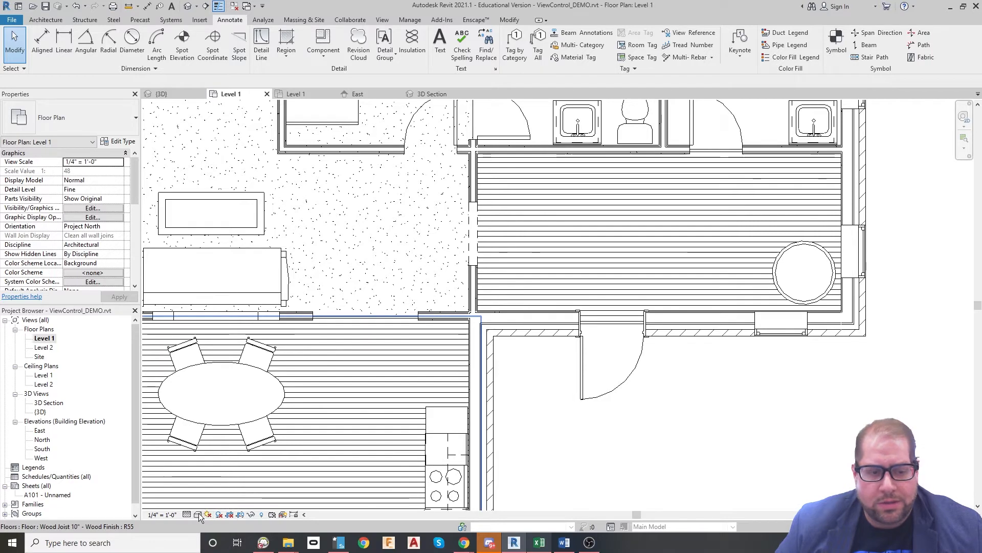
pyautogui.scroll(-3, 573, 327)
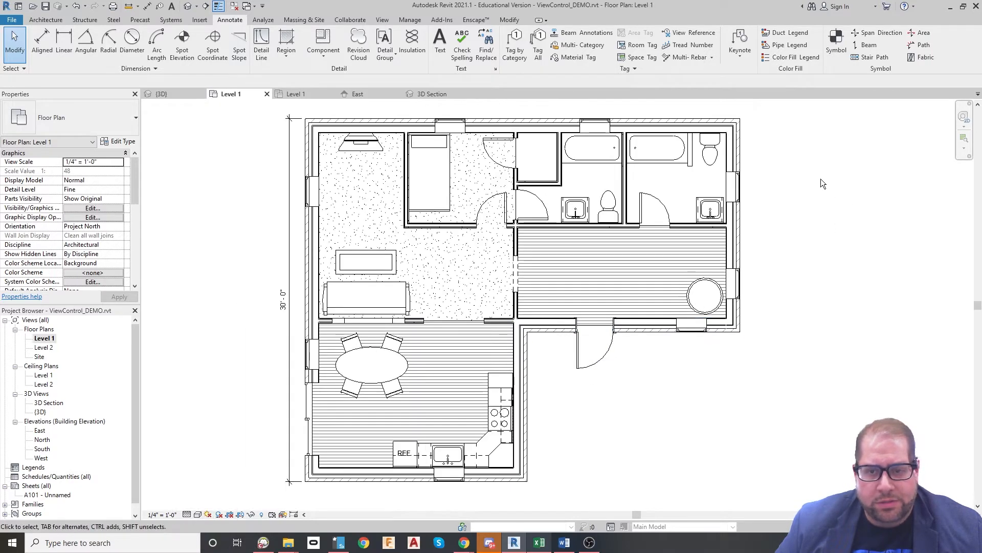
pyautogui.scroll(2, 821, 179)
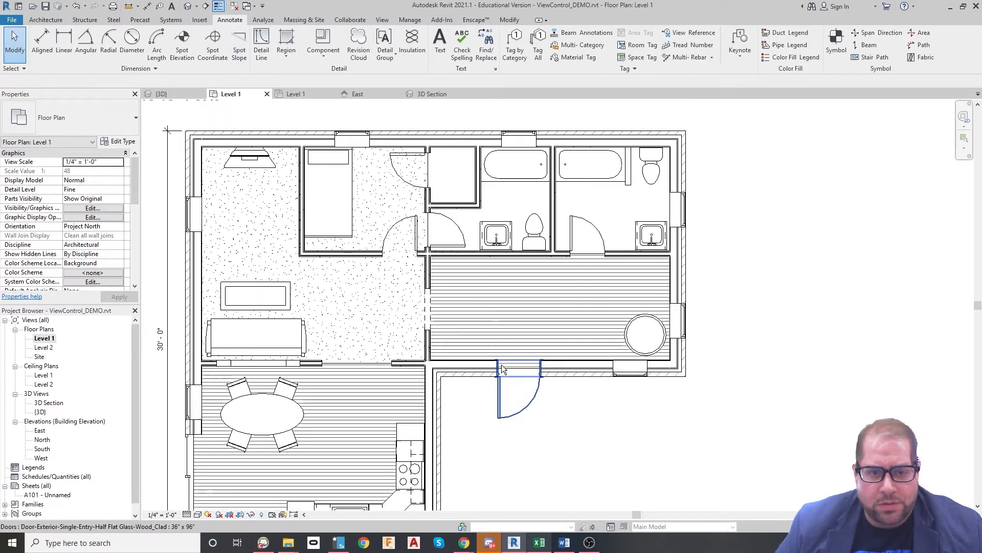
pyautogui.scroll(4, 409, 241)
pyautogui.scroll(-1, 424, 302)
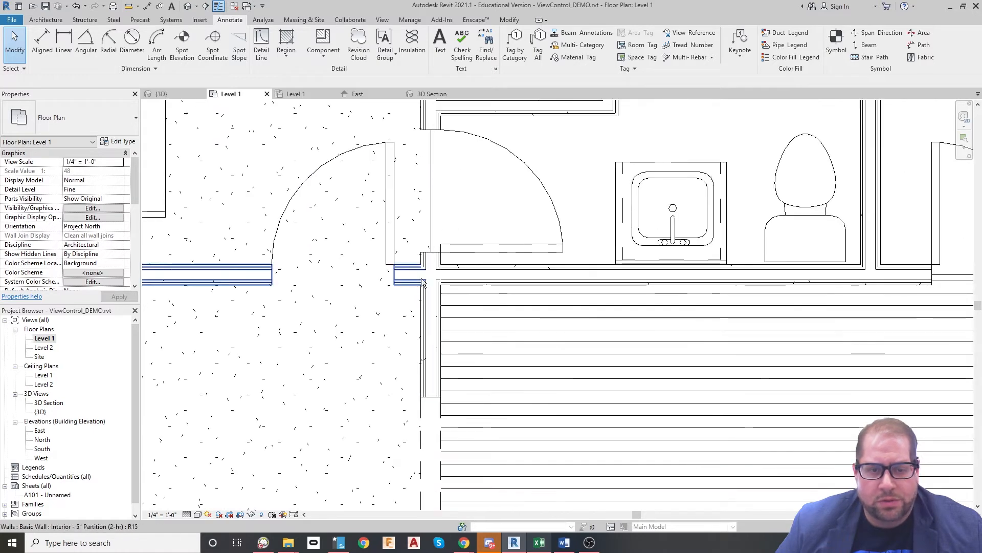
pyautogui.scroll(-2, 528, 278)
pyautogui.scroll(-1, 453, 423)
pyautogui.scroll(-2, 566, 469)
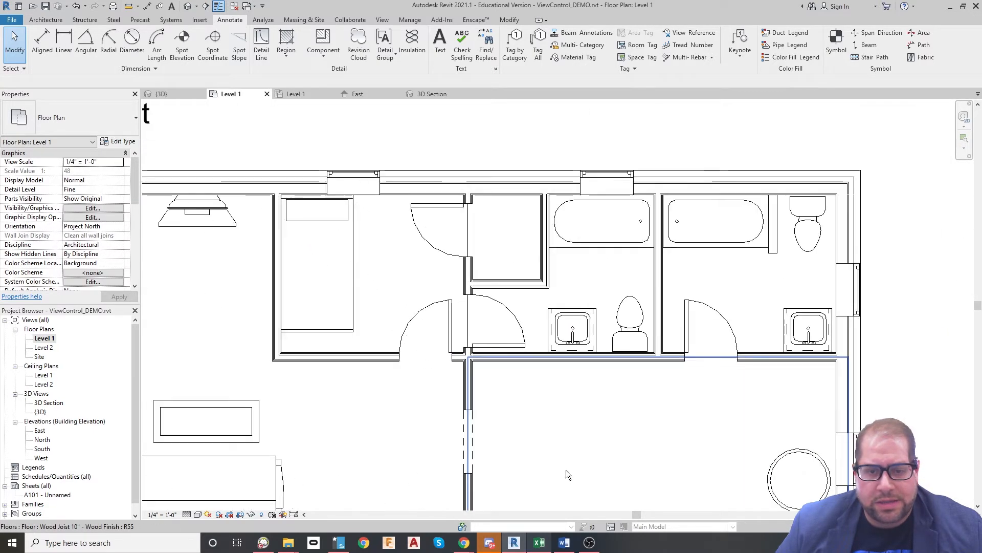
pyautogui.scroll(1, 509, 355)
pyautogui.scroll(-1, 509, 355)
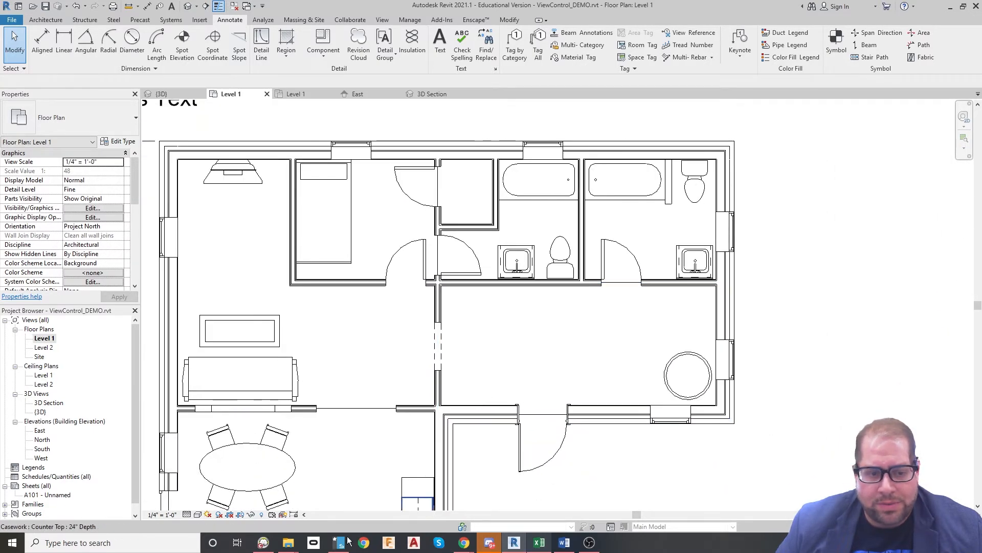
# Step: Try the Wireframe visual style on the Level 1 plan, look over the furniture and kitchen, and return to Hidden Line
pyautogui.click(198, 515)
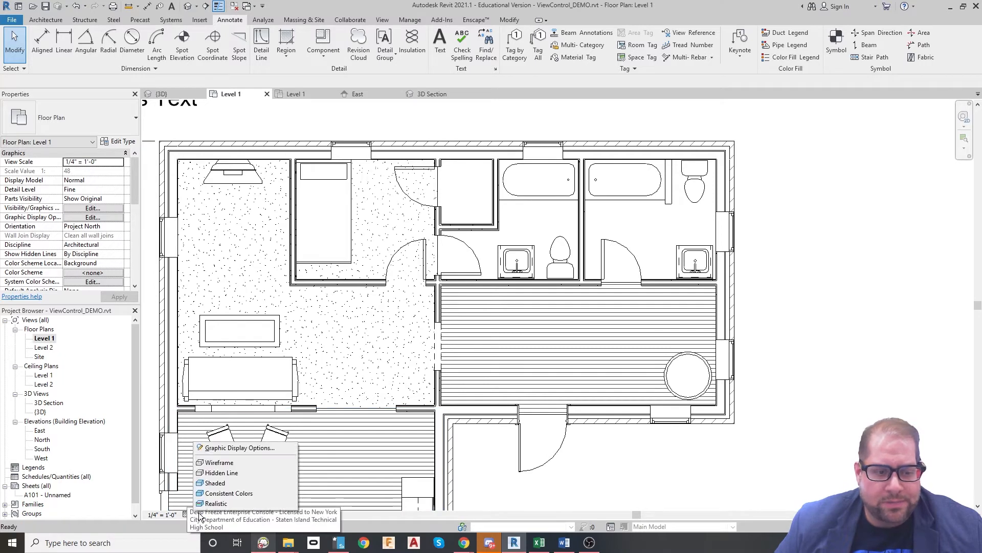
pyautogui.click(231, 464)
pyautogui.scroll(-1, 727, 453)
pyautogui.moveTo(726, 454); pyautogui.dragTo(712, 345, button='middle')
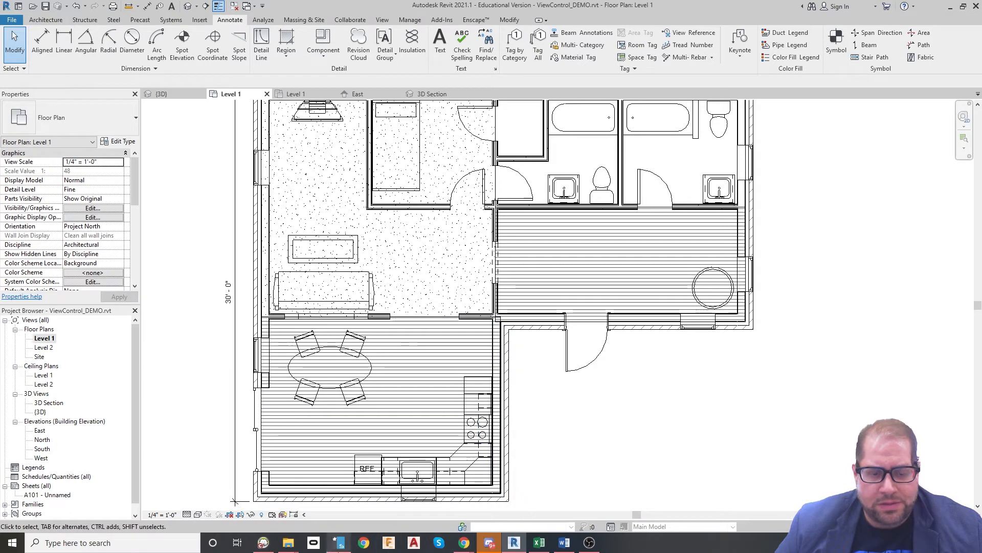
pyautogui.click(190, 515)
pyautogui.click(224, 473)
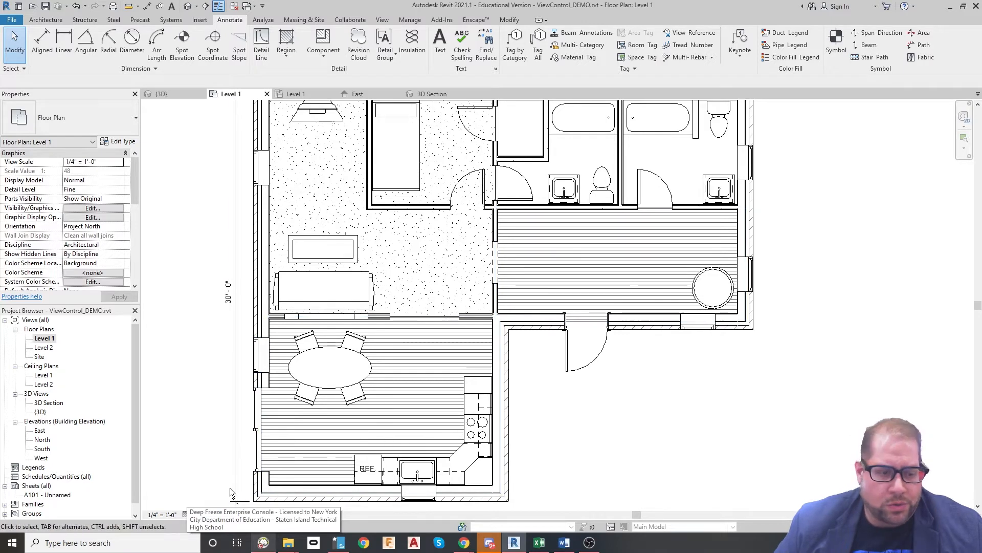
# Step: Set the Level 1 plan's visual style to Consistent Colors and view the coloured floors and walls
pyautogui.click(198, 515)
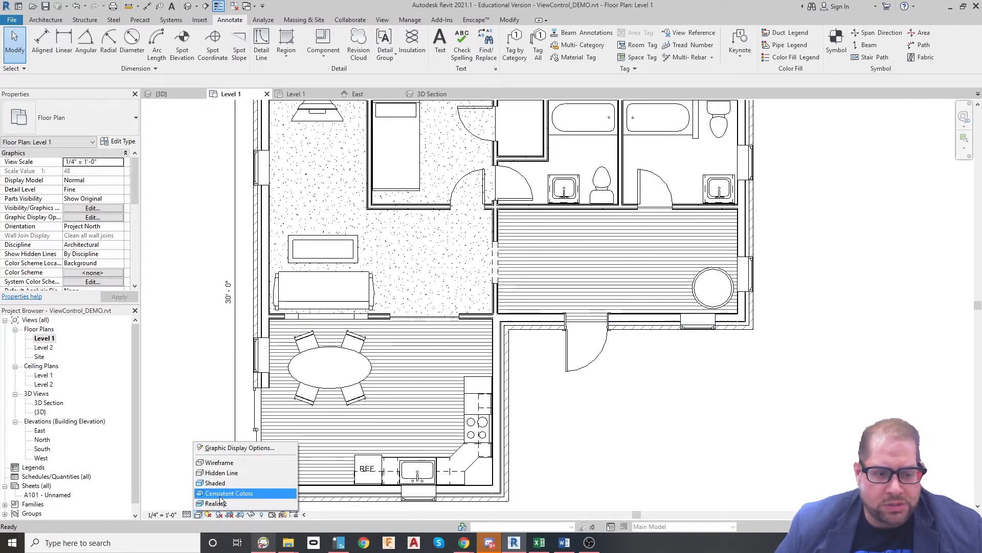
pyautogui.click(221, 494)
pyautogui.moveTo(703, 215)
pyautogui.mouseDown(button='middle')
pyautogui.moveTo(647, 334)
pyautogui.moveTo(570, 344)
pyautogui.moveTo(657, 243)
pyautogui.moveTo(606, 269)
pyautogui.mouseUp(button='middle')
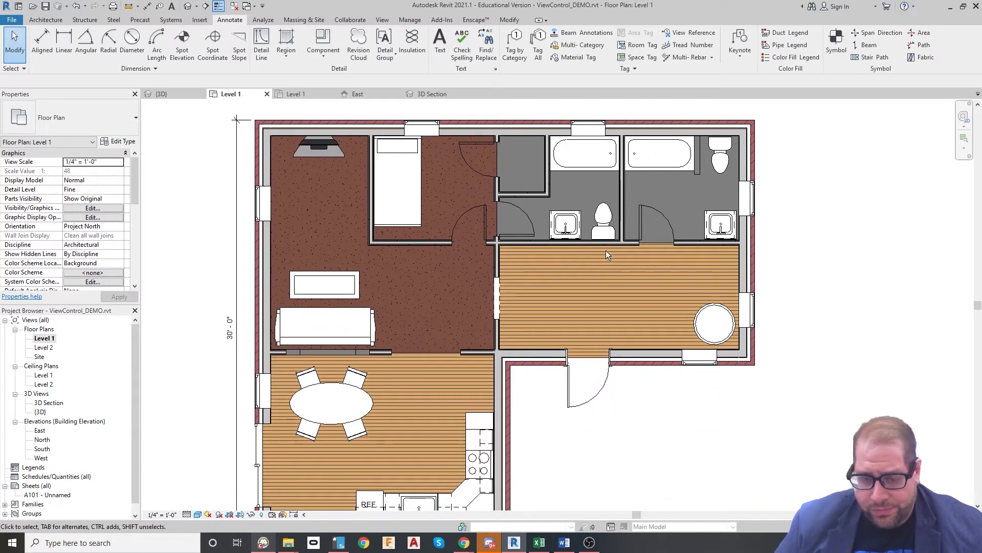
# Step: Set the Level 1 plan's visual style to Realistic and examine the floor materials and brick wall textures
pyautogui.click(198, 514)
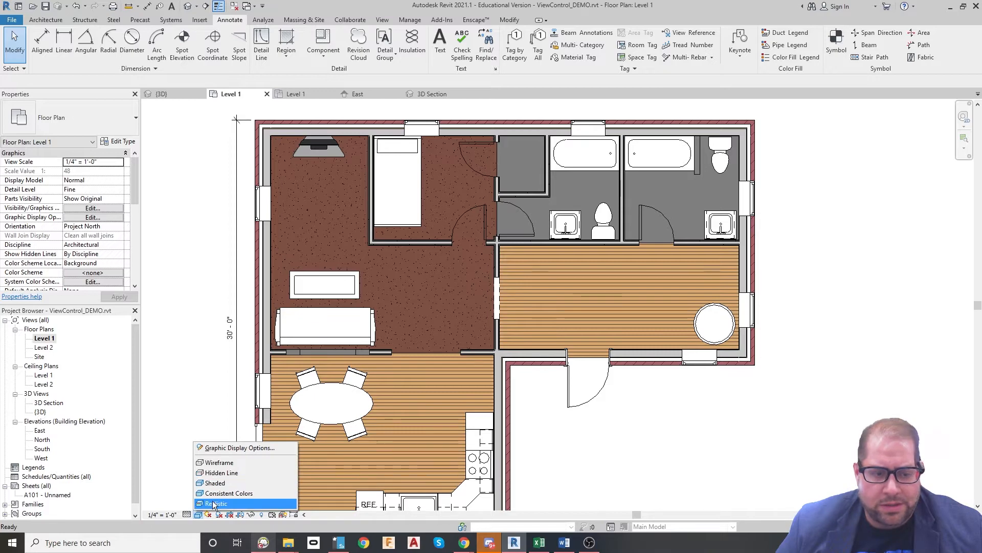
pyautogui.click(214, 504)
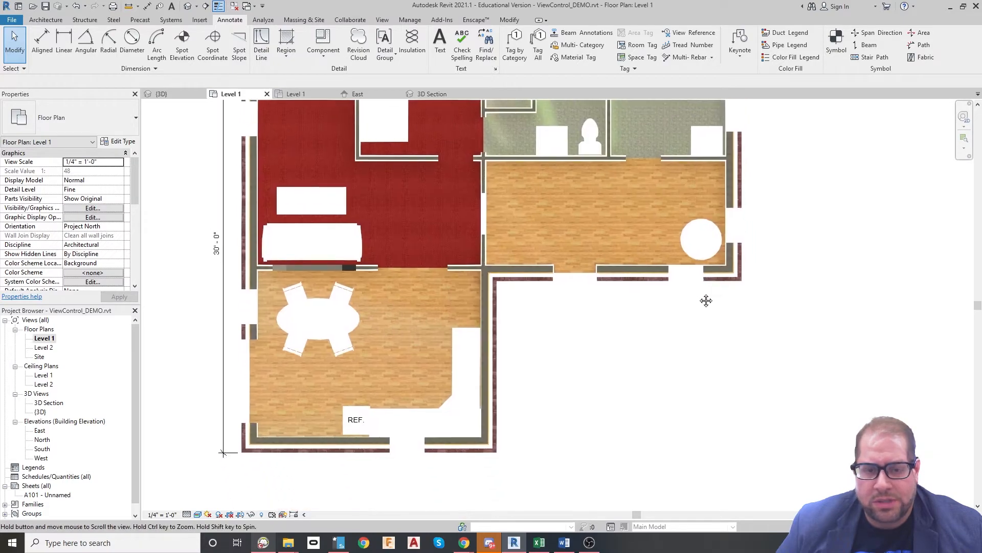
pyautogui.scroll(5, 494, 301)
pyautogui.scroll(-5, 495, 300)
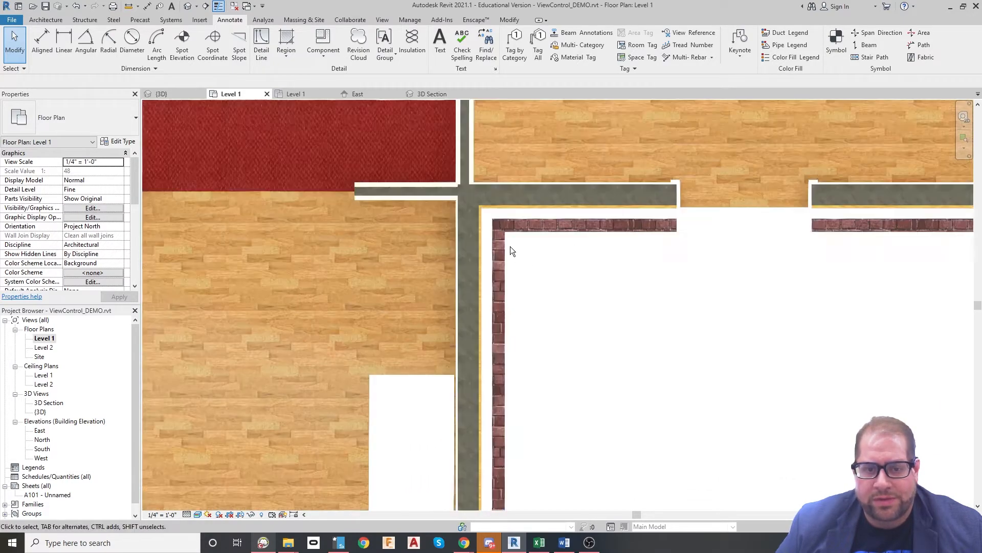
pyautogui.scroll(-3, 579, 271)
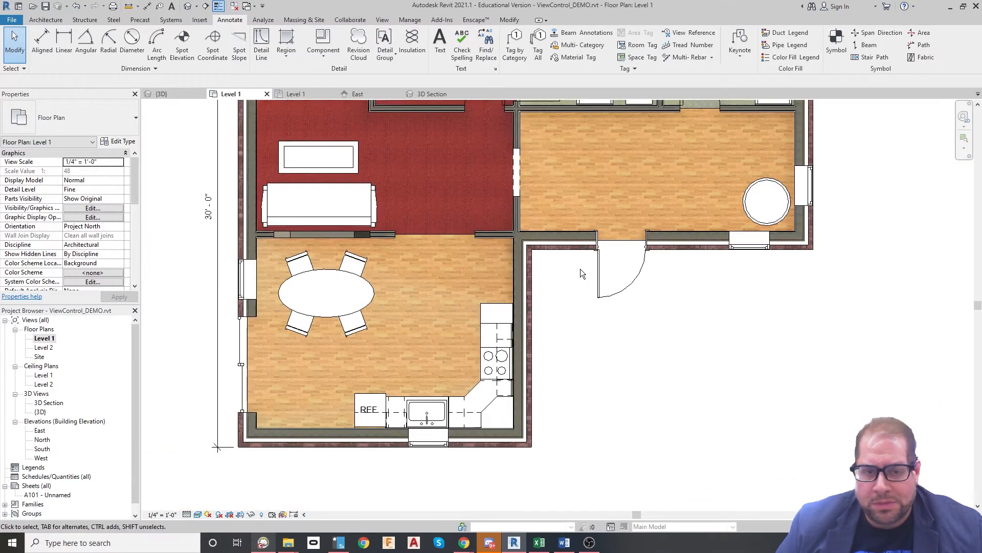
pyautogui.scroll(3, 535, 320)
pyautogui.moveTo(535, 321); pyautogui.dragTo(582, 336, button='middle')
pyautogui.scroll(-1, 591, 327)
pyautogui.scroll(-1, 619, 311)
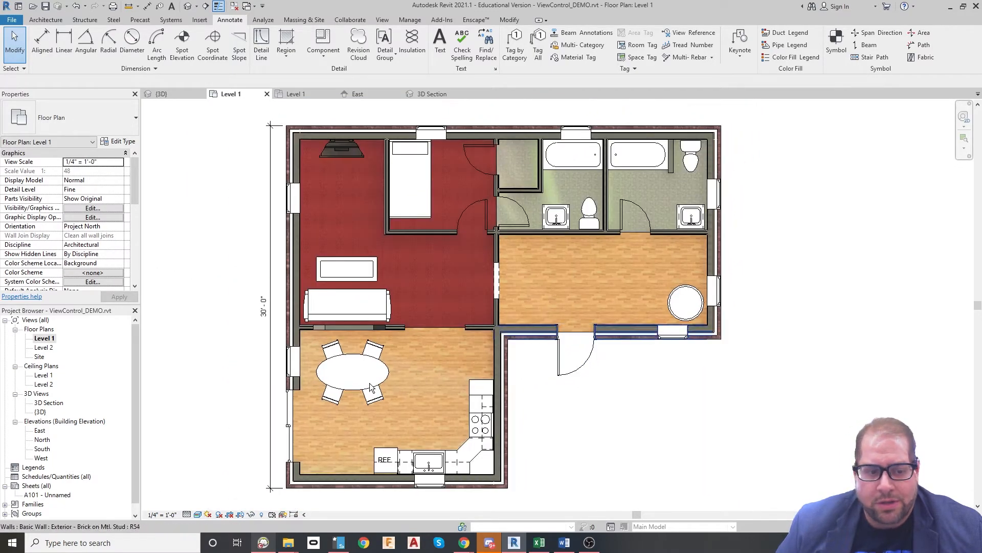
# Step: Return the Level 1 plan from Realistic to the Consistent Colors visual style
pyautogui.click(198, 514)
pyautogui.click(215, 494)
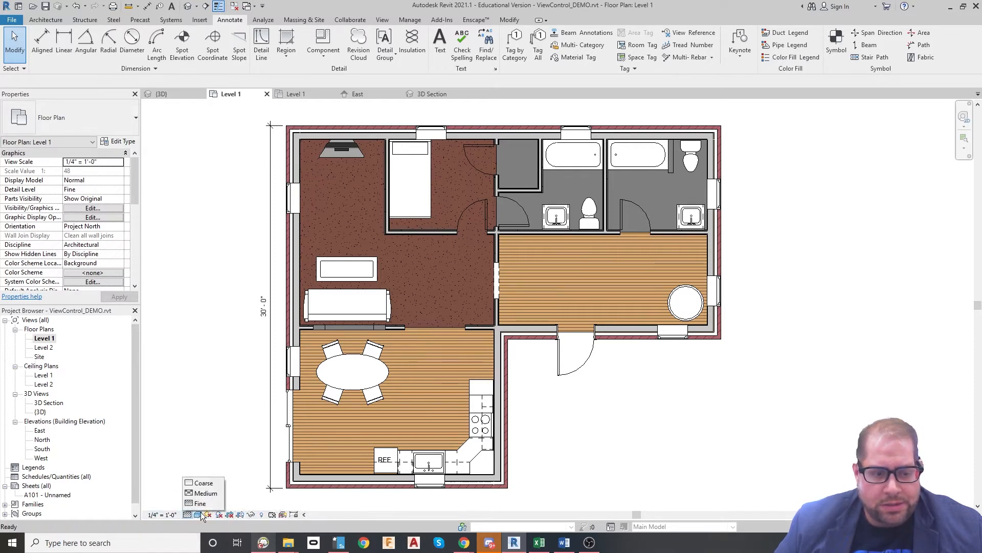
pyautogui.click(199, 514)
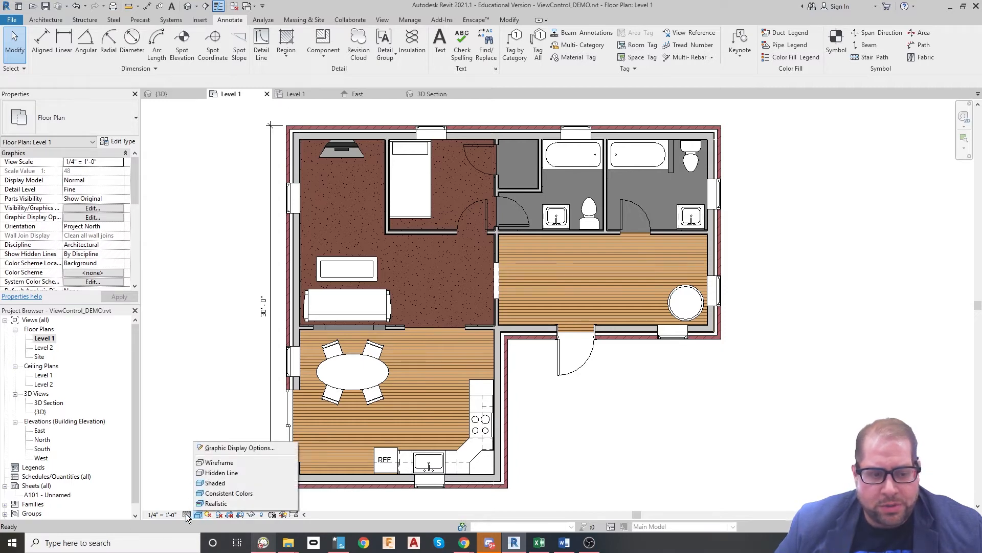
# Step: Open the {3D} view and turn the sun path on, with the whole house and compass ring in view
pyautogui.doubleClick(40, 412)
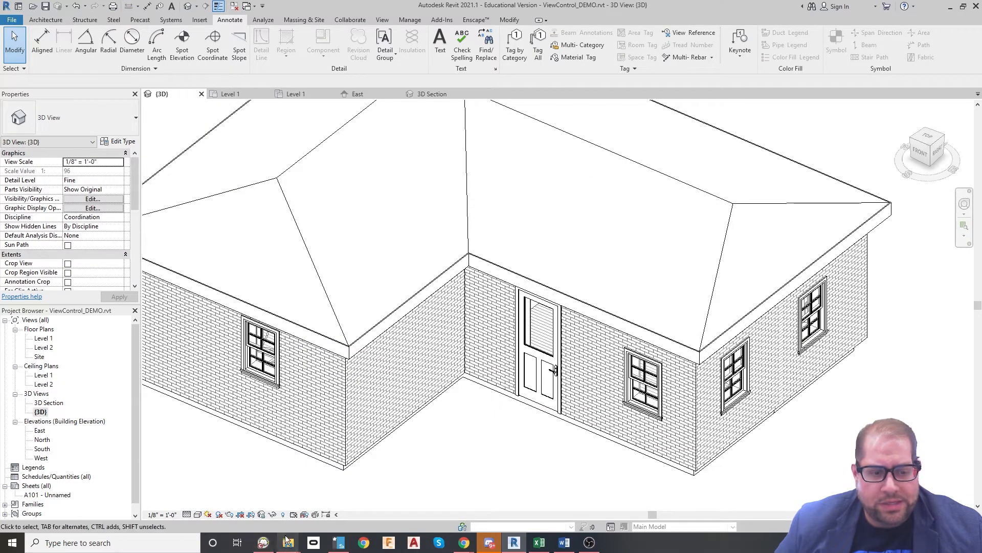
pyautogui.click(207, 514)
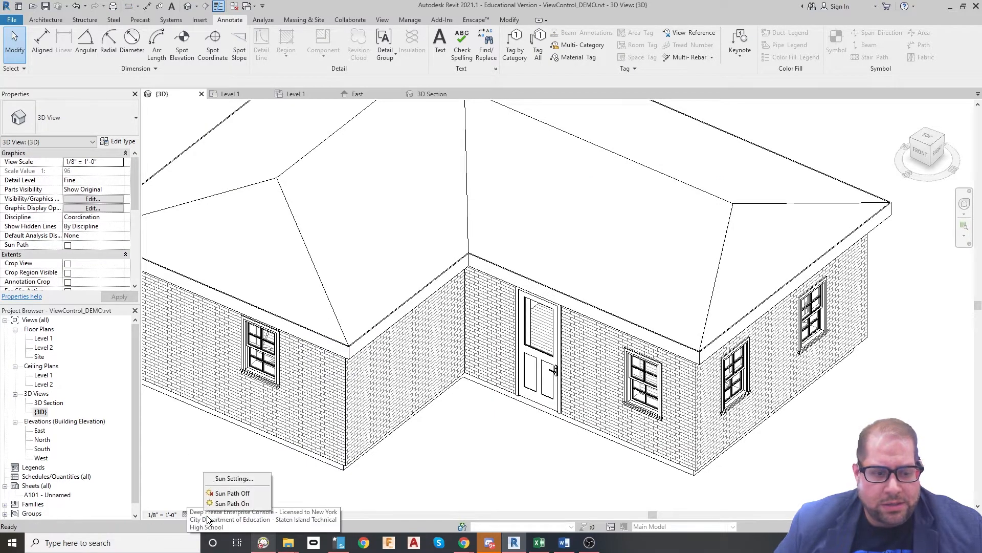
pyautogui.click(232, 504)
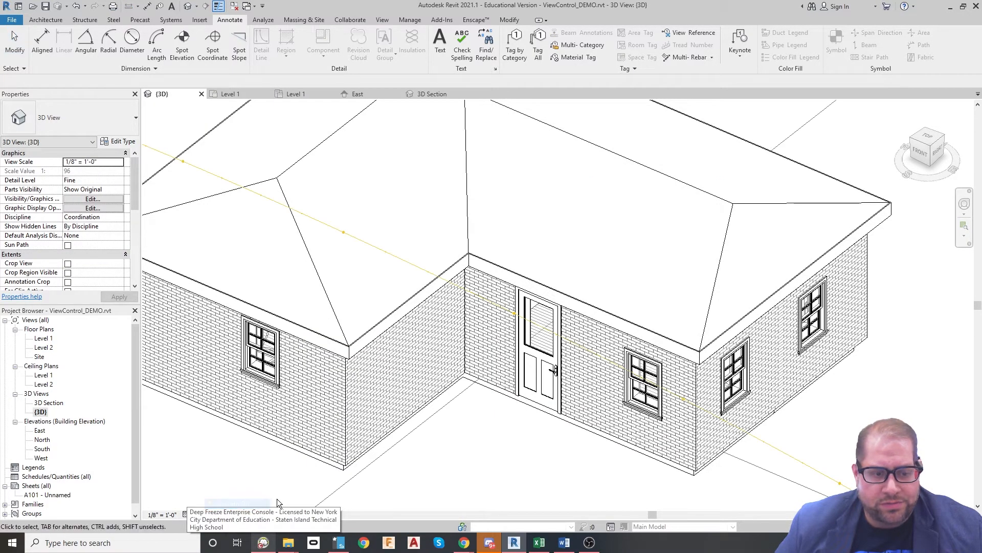
pyautogui.scroll(-4, 483, 408)
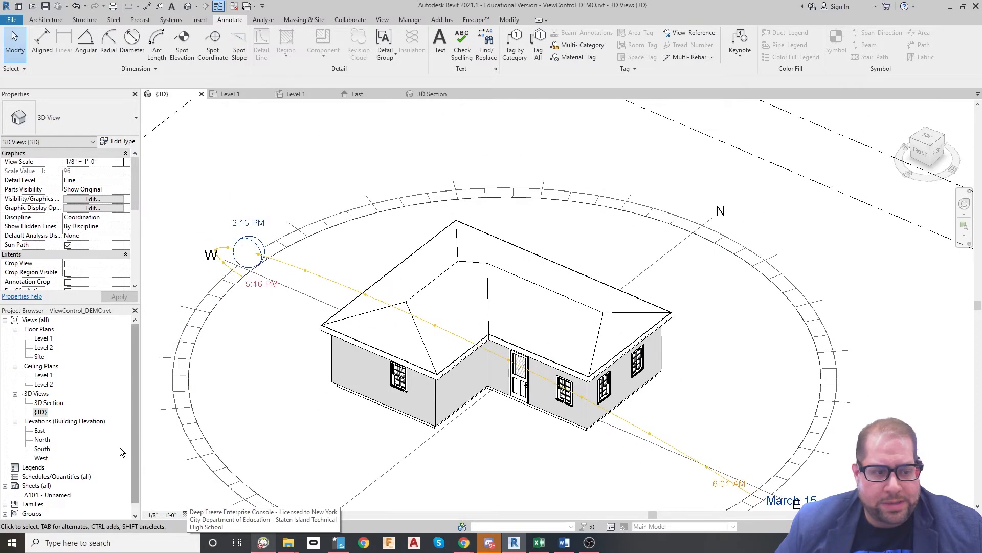
# Step: Set the {3D} view's visual style to Realistic and look closer at the house within the sun path
pyautogui.click(198, 515)
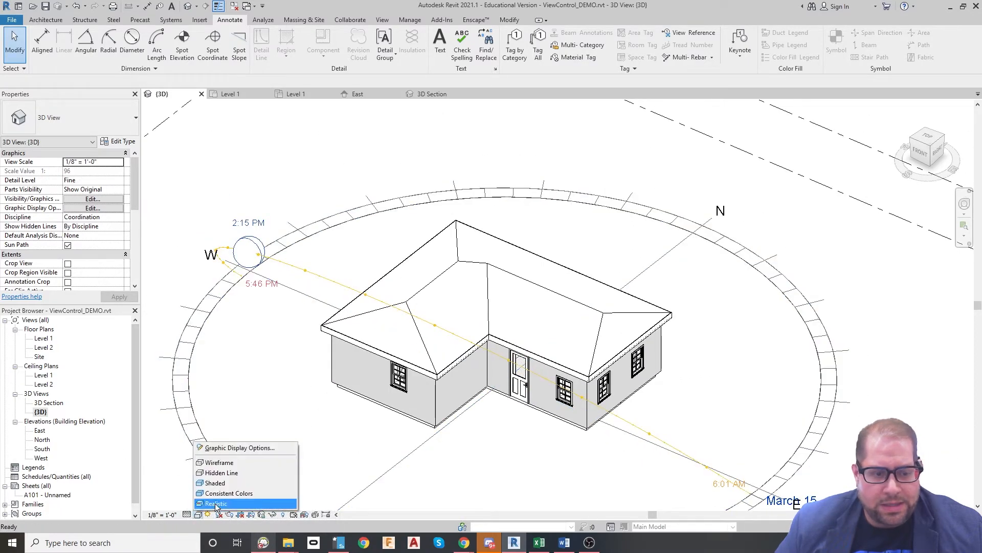
pyautogui.click(223, 503)
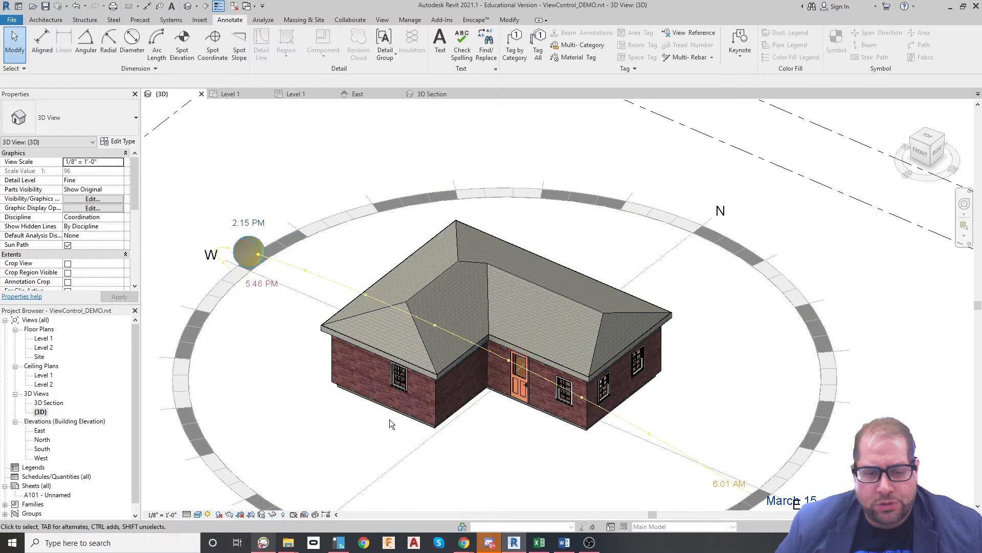
pyautogui.scroll(4, 513, 394)
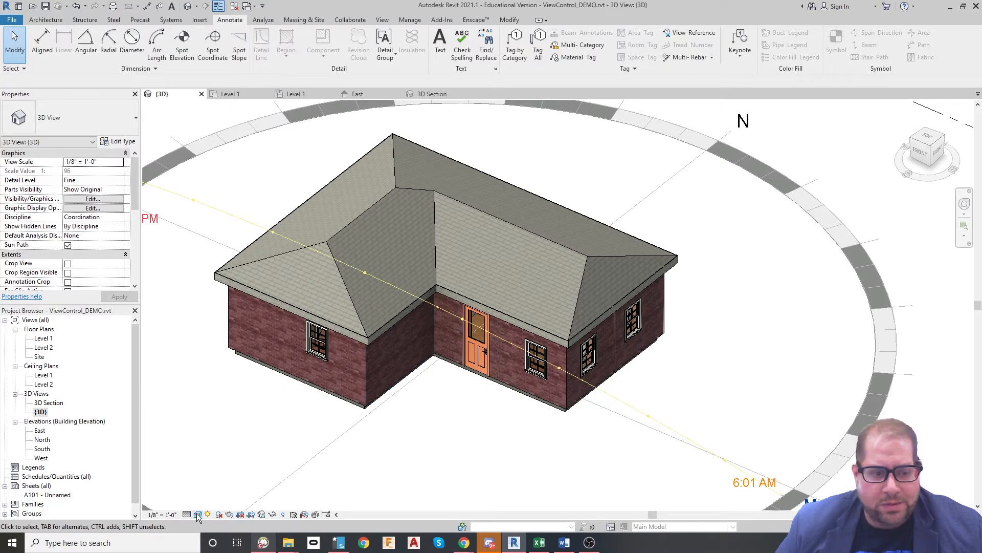
# Step: Turn shadows on in the {3D} view and move the sun along its path to 12:30 PM on November 18
pyautogui.click(218, 515)
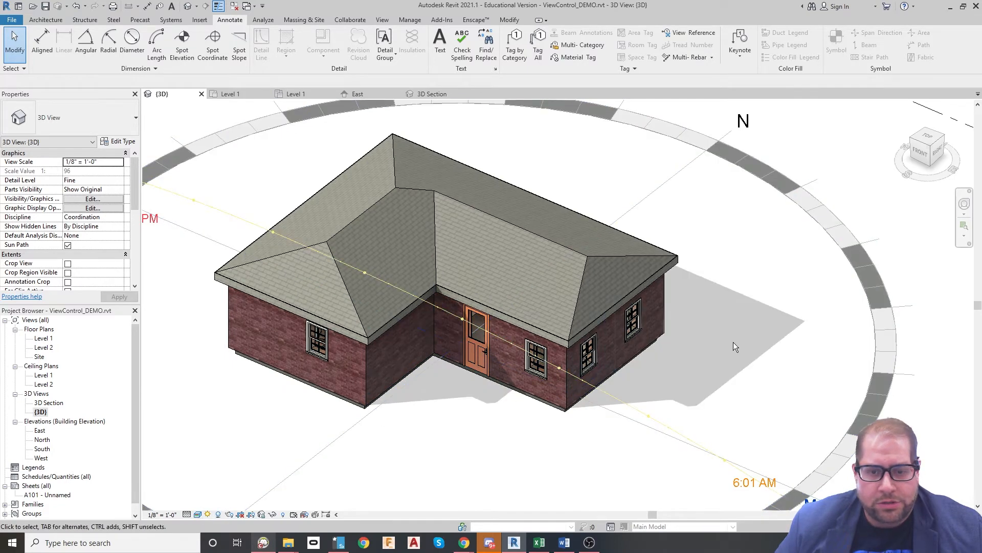
pyautogui.keyDown('shift'); pyautogui.moveTo(204, 288); pyautogui.dragTo(423, 330, button='middle'); pyautogui.keyUp('shift')
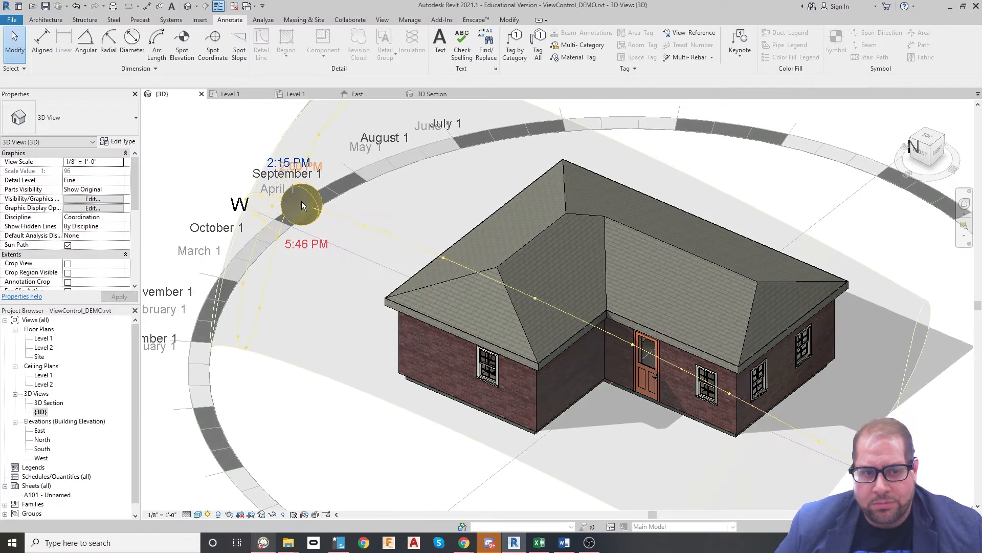
pyautogui.moveTo(302, 201); pyautogui.dragTo(393, 238)
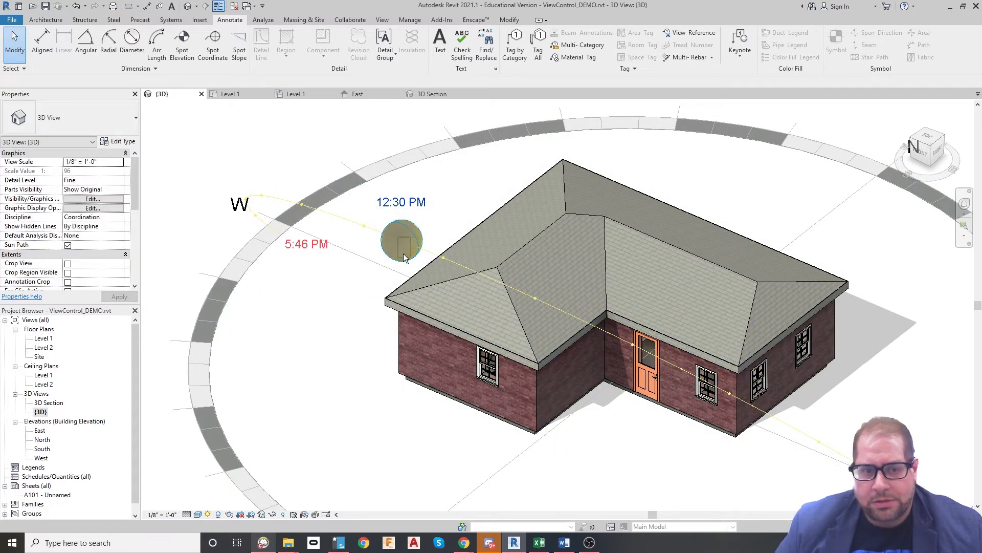
pyautogui.moveTo(395, 250); pyautogui.dragTo(345, 348)
pyautogui.scroll(-1, 538, 468)
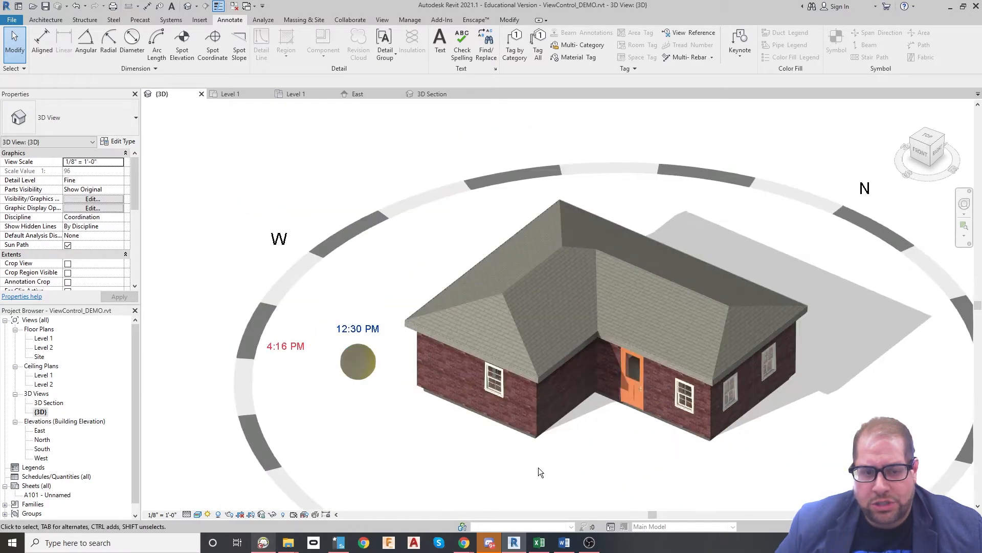
# Step: Open the sun path's date calendar and leave it without picking another date, with the whole compass ring in view
pyautogui.moveTo(538, 468); pyautogui.dragTo(338, 331, button='middle')
pyautogui.click(645, 450)
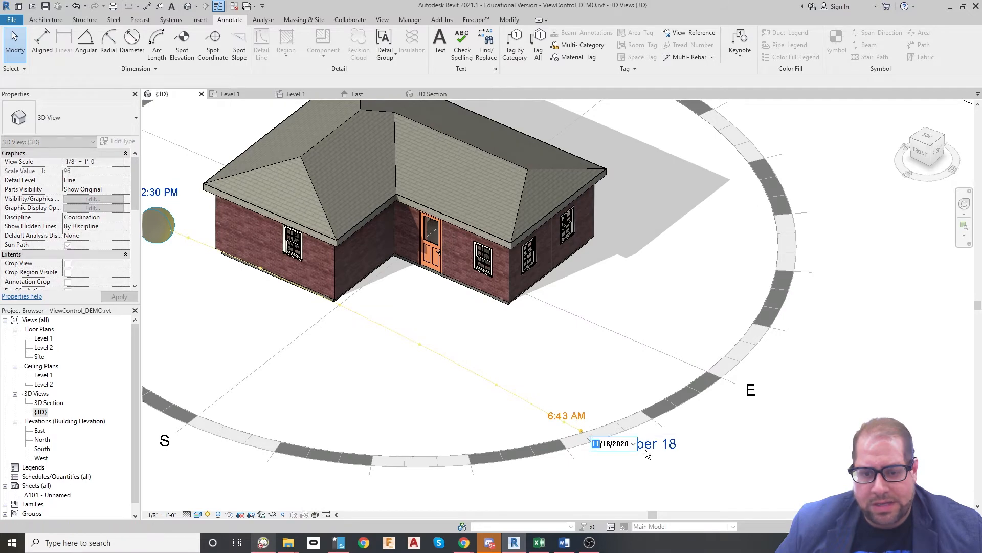
pyautogui.click(633, 444)
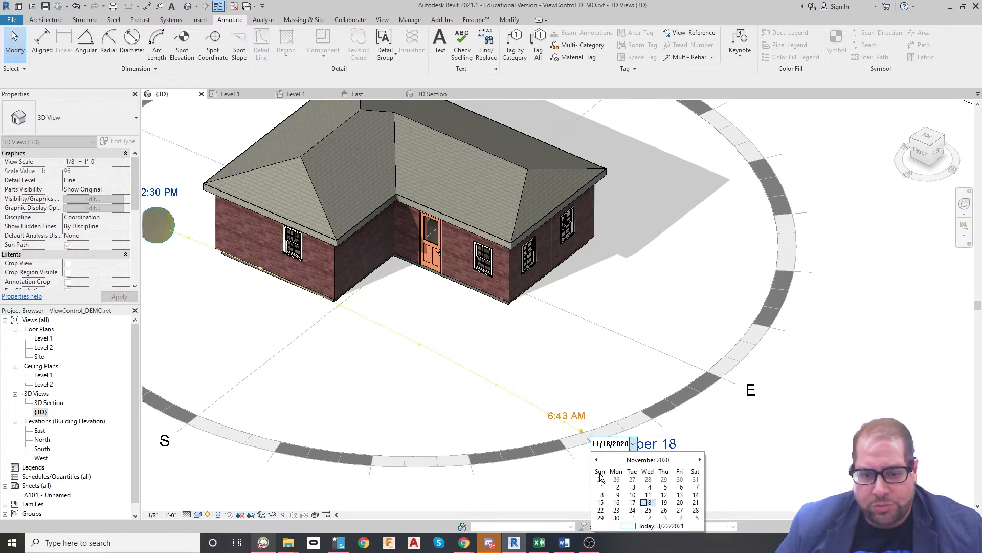
pyautogui.click(700, 437)
pyautogui.scroll(-1, 616, 395)
pyautogui.moveTo(464, 370); pyautogui.dragTo(567, 449, button='middle')
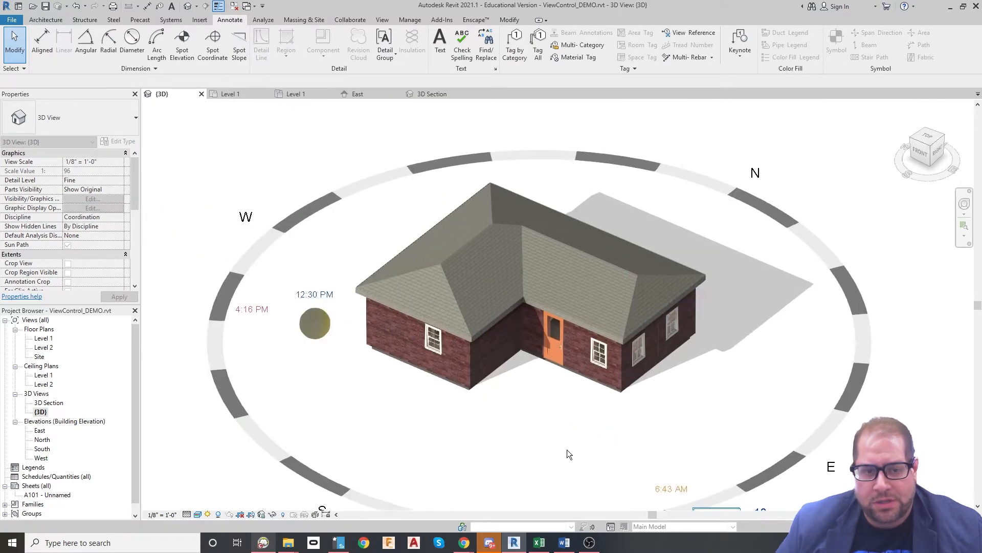
pyautogui.moveTo(630, 366); pyautogui.dragTo(542, 325, button='middle')
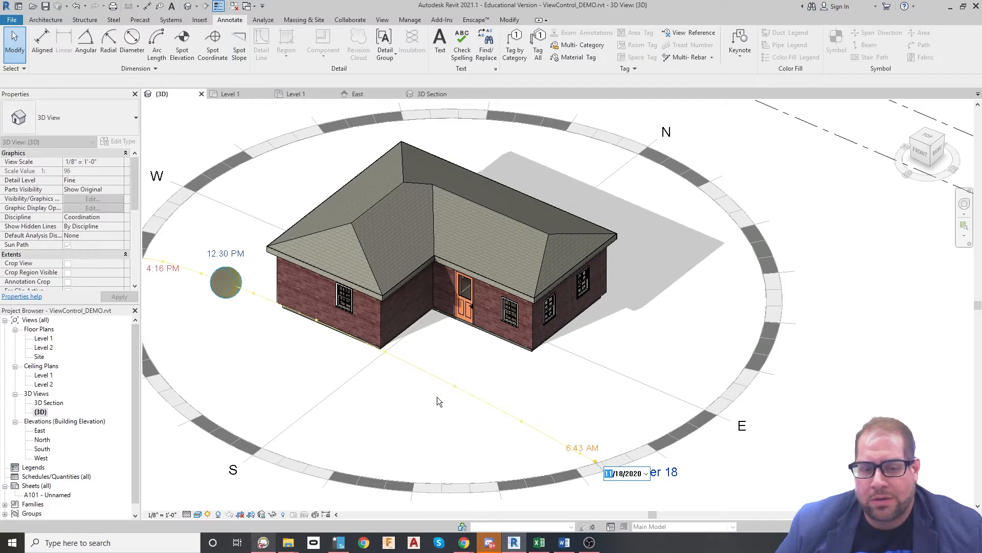
pyautogui.click(419, 453)
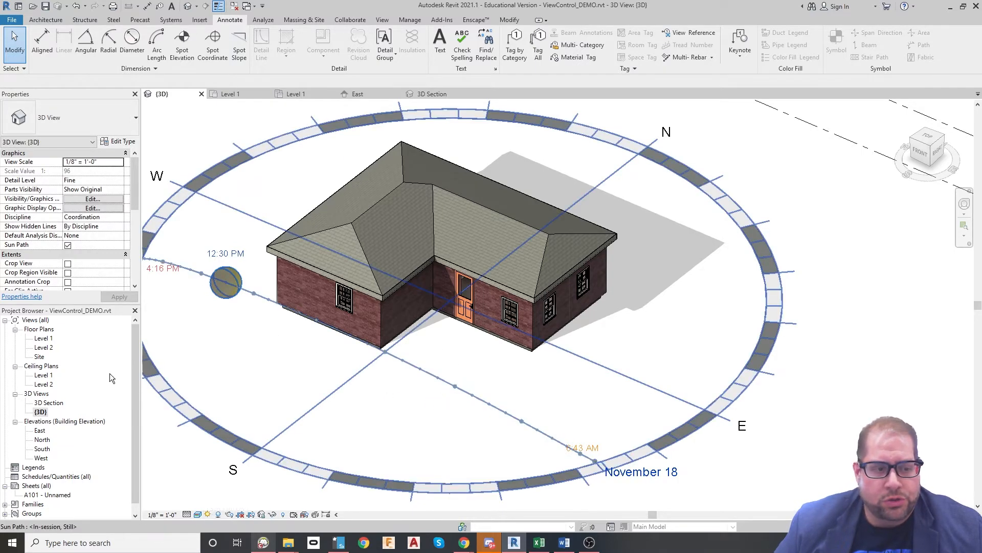
# Step: Open the 3D Section view and compare the cutaway interior with shadows turned on and off again
pyautogui.doubleClick(49, 403)
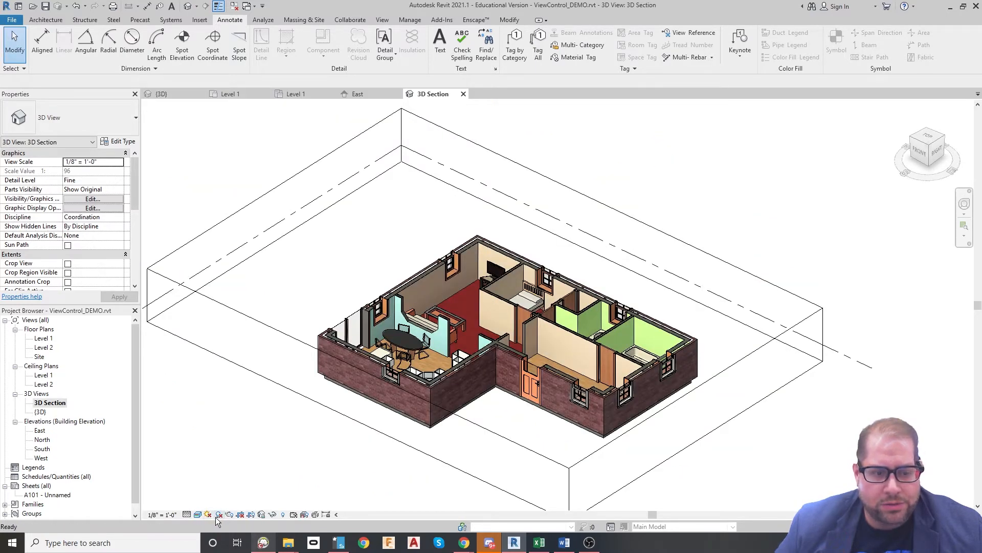
pyautogui.scroll(2, 477, 348)
pyautogui.scroll(3, 478, 348)
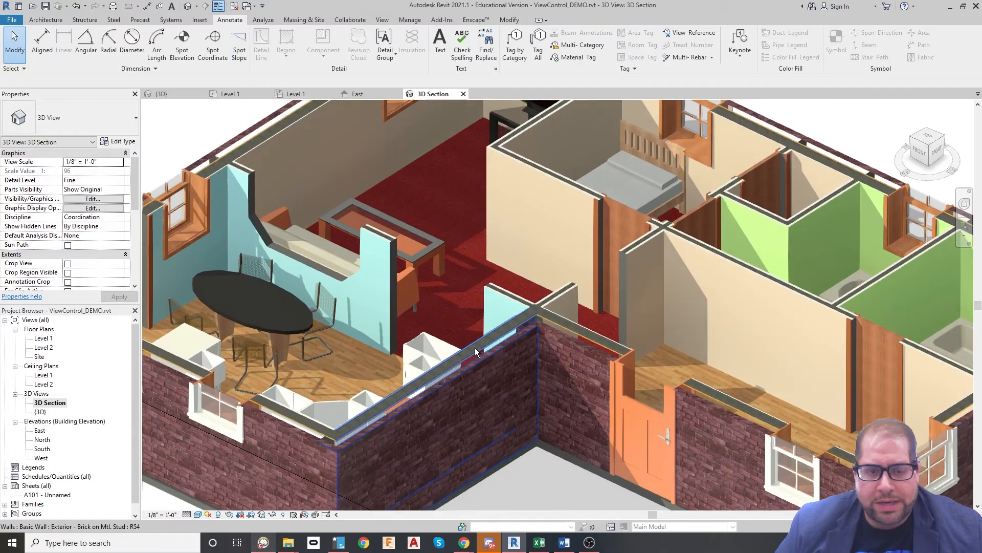
pyautogui.scroll(-6, 528, 362)
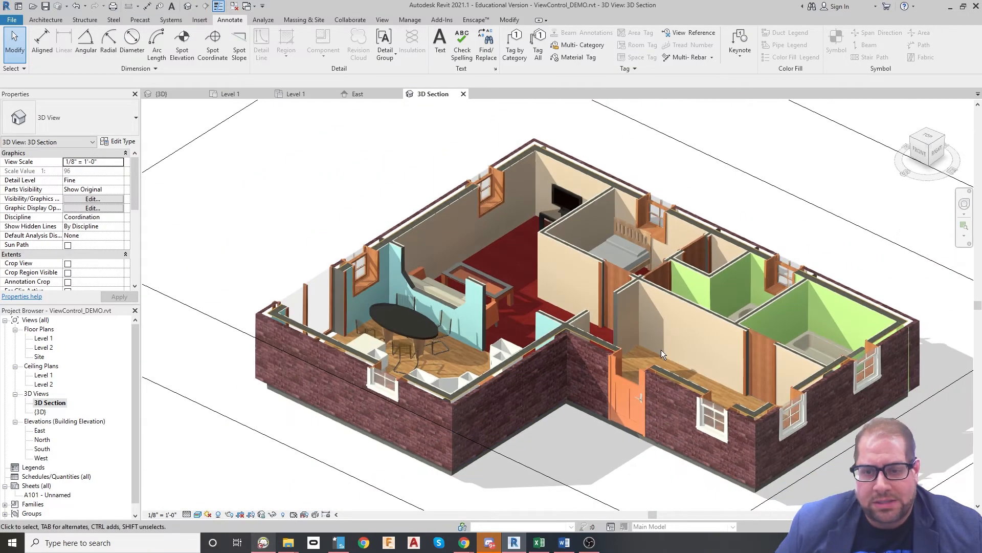
pyautogui.moveTo(661, 349); pyautogui.dragTo(653, 319, button='middle')
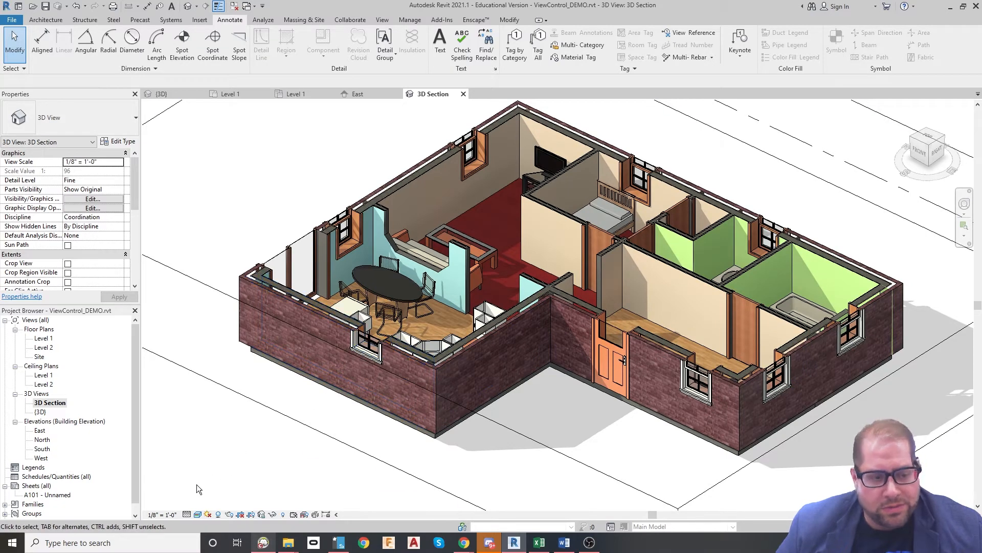
pyautogui.click(216, 515)
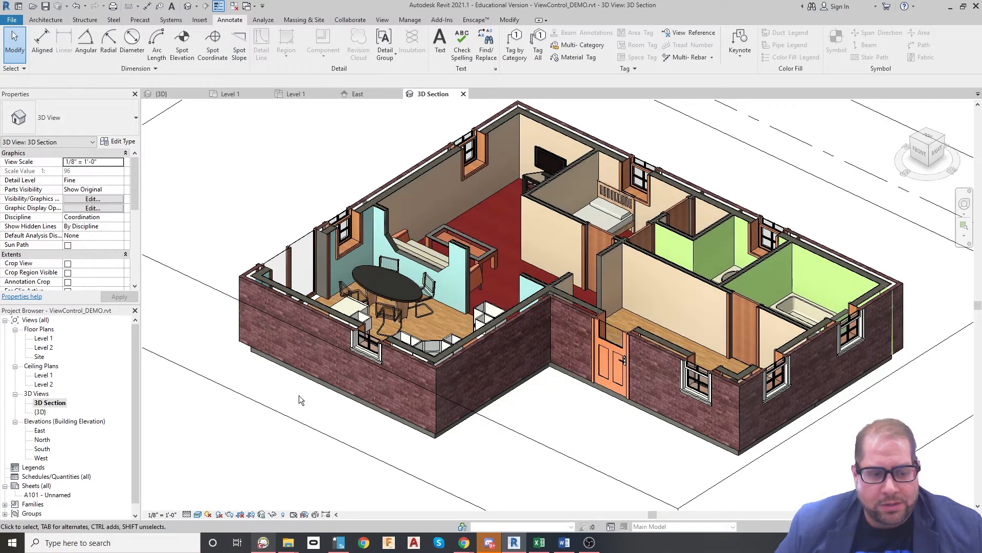
pyautogui.scroll(-1, 299, 395)
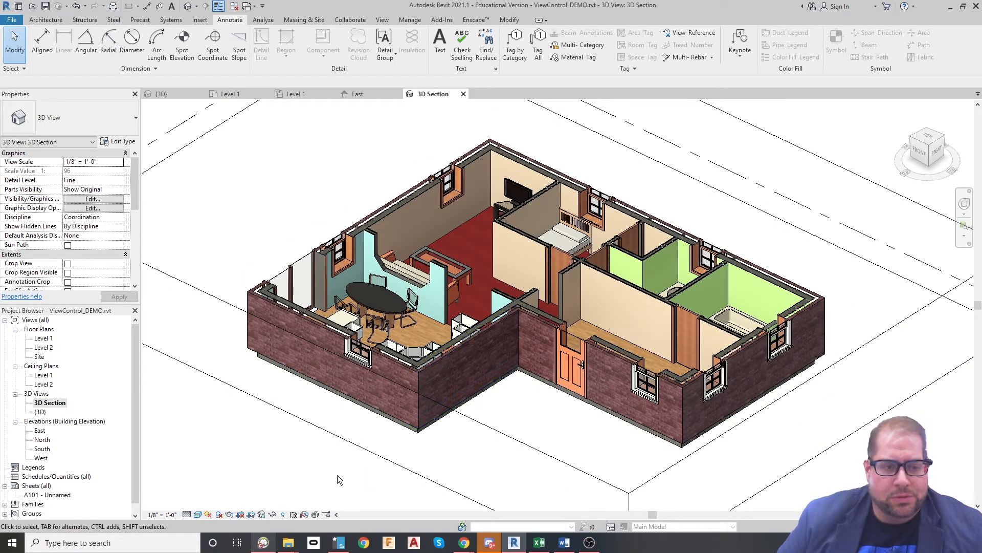
# Step: Open the Level 1 floor plan and show its crop region boundary
pyautogui.doubleClick(35, 339)
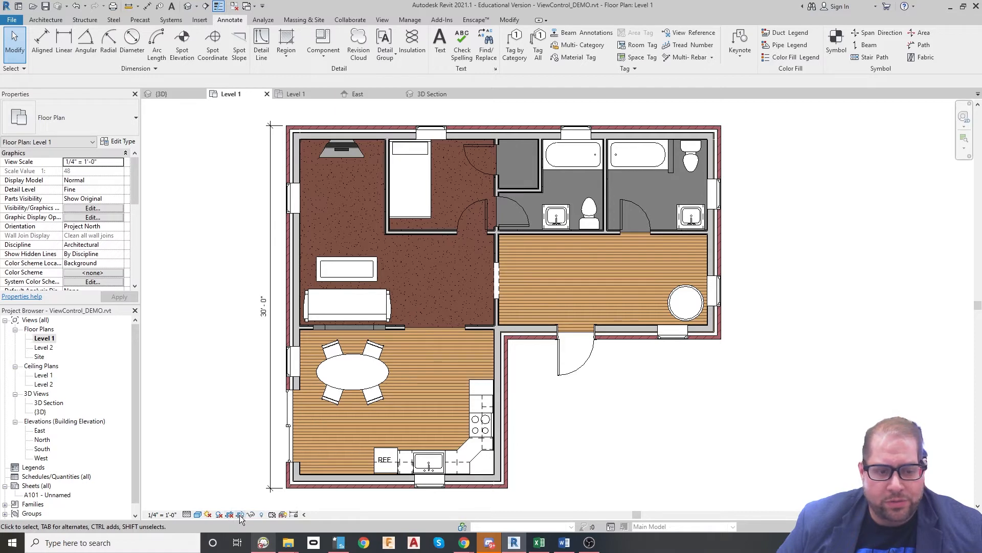
pyautogui.scroll(-1, 455, 342)
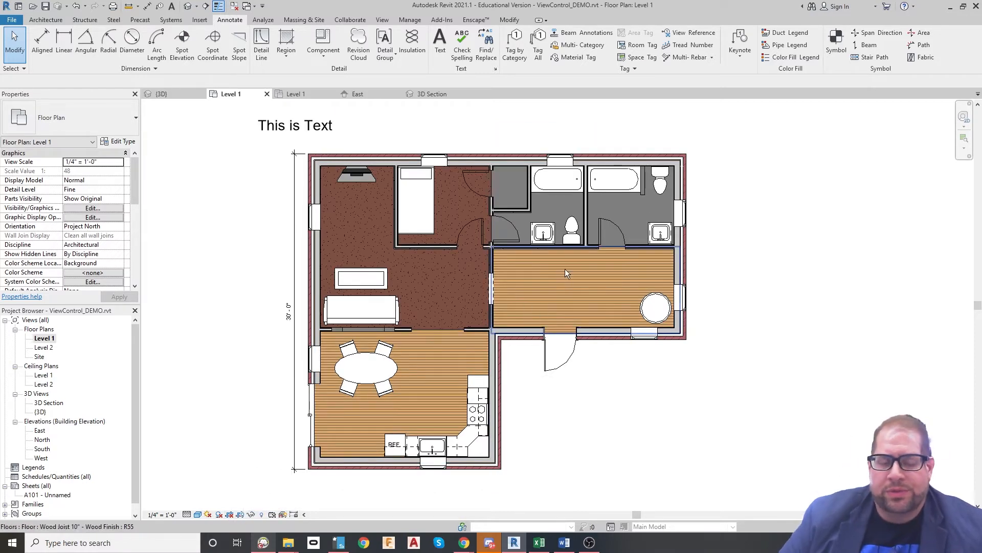
pyautogui.scroll(-1, 530, 191)
pyautogui.scroll(-1, 530, 191)
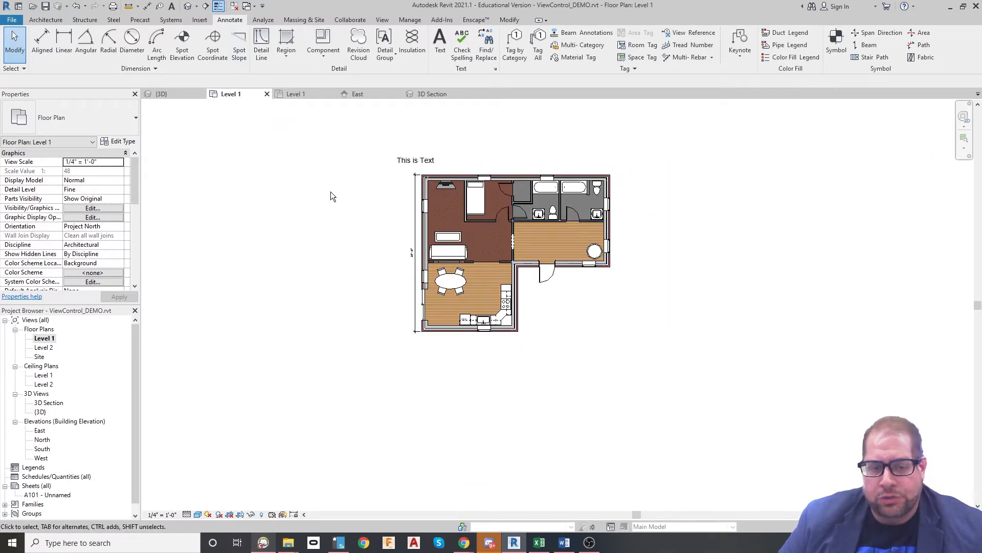
pyautogui.scroll(-1, 607, 213)
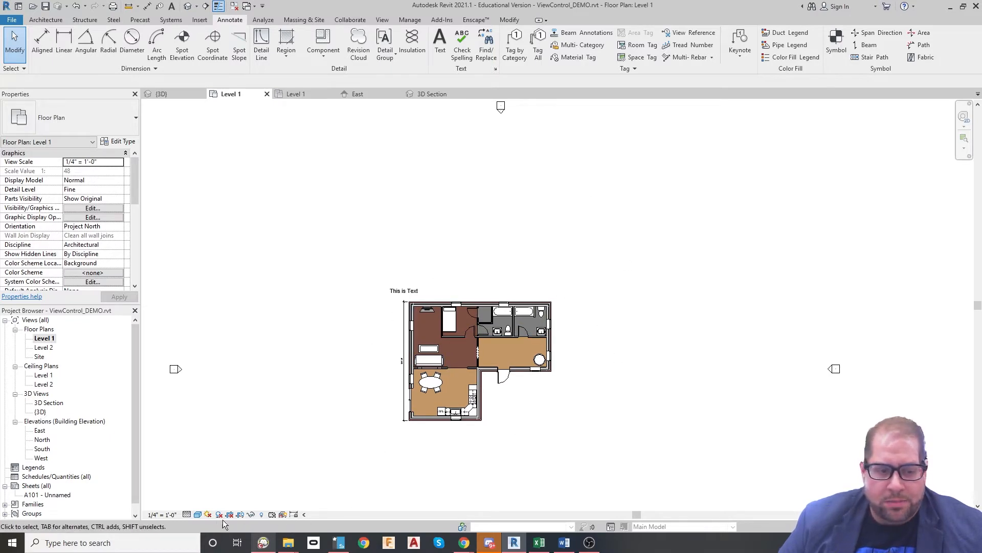
pyautogui.click(240, 515)
pyautogui.scroll(-2, 429, 380)
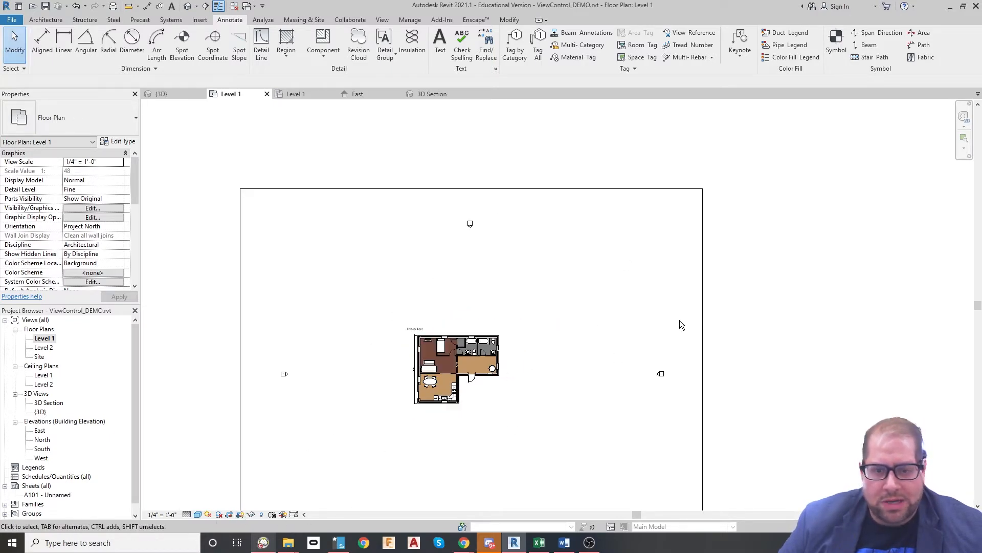
# Step: Pull the Level 1 crop region's east edge slightly inward and hide the crop region
pyautogui.click(703, 278)
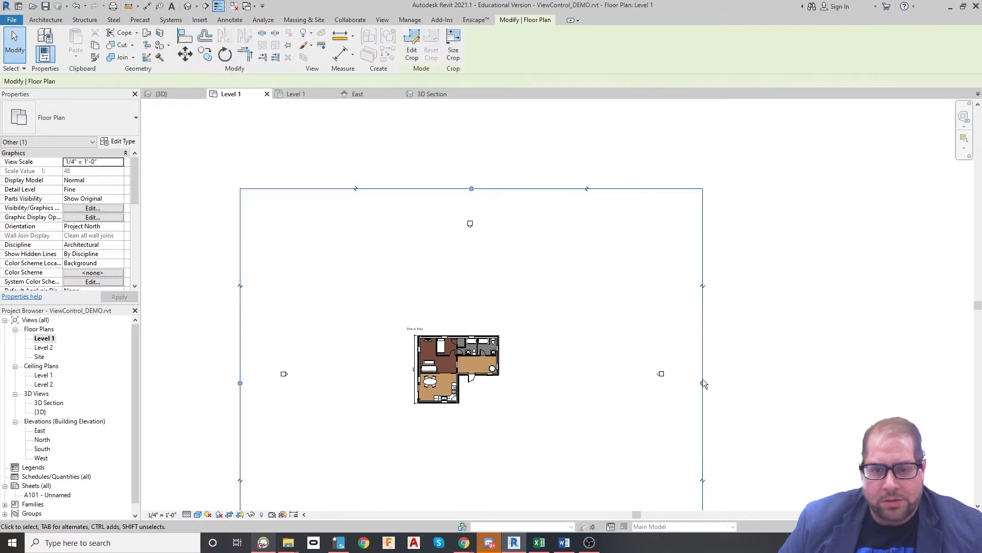
pyautogui.moveTo(703, 383); pyautogui.dragTo(676, 378)
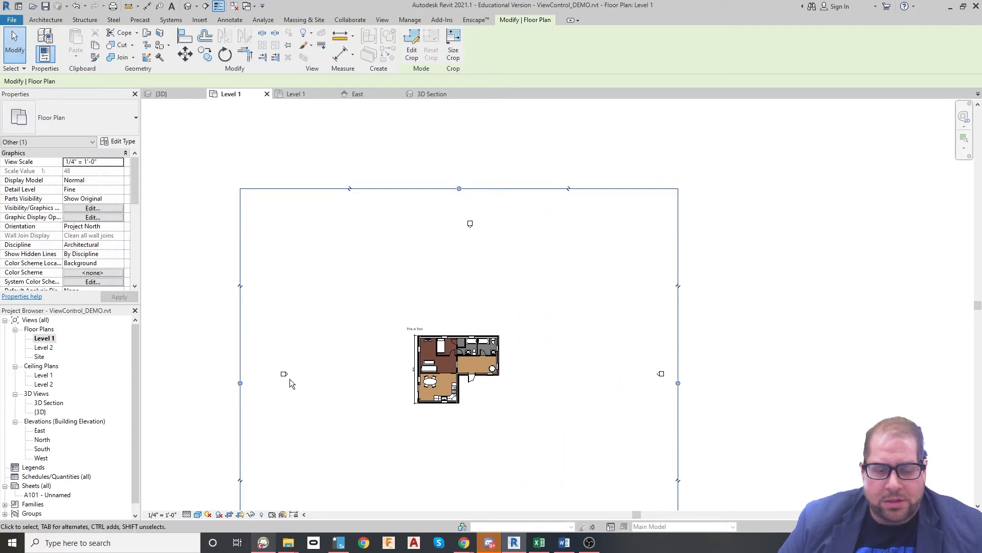
pyautogui.moveTo(414, 407); pyautogui.dragTo(435, 342, button='middle')
pyautogui.moveTo(369, 377); pyautogui.dragTo(365, 356, button='middle')
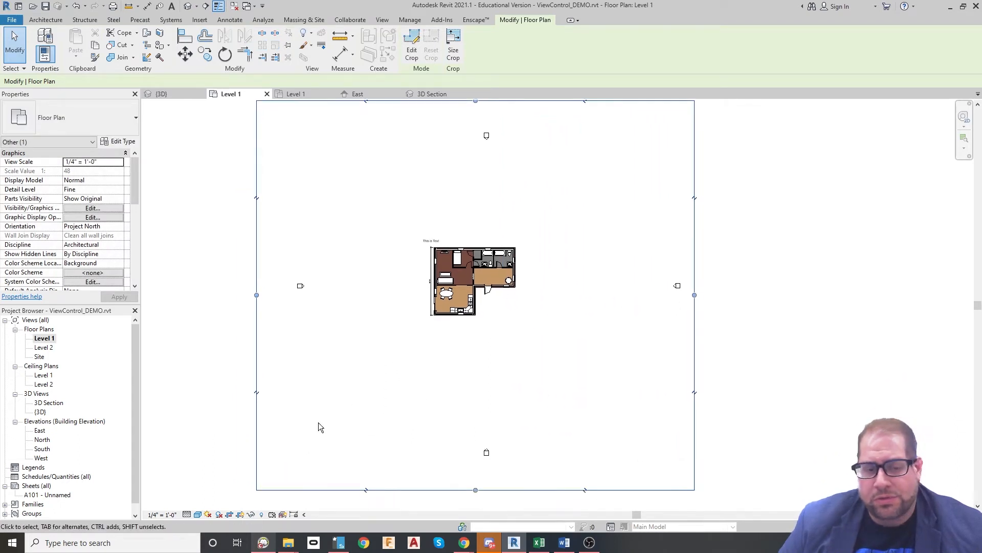
pyautogui.click(238, 515)
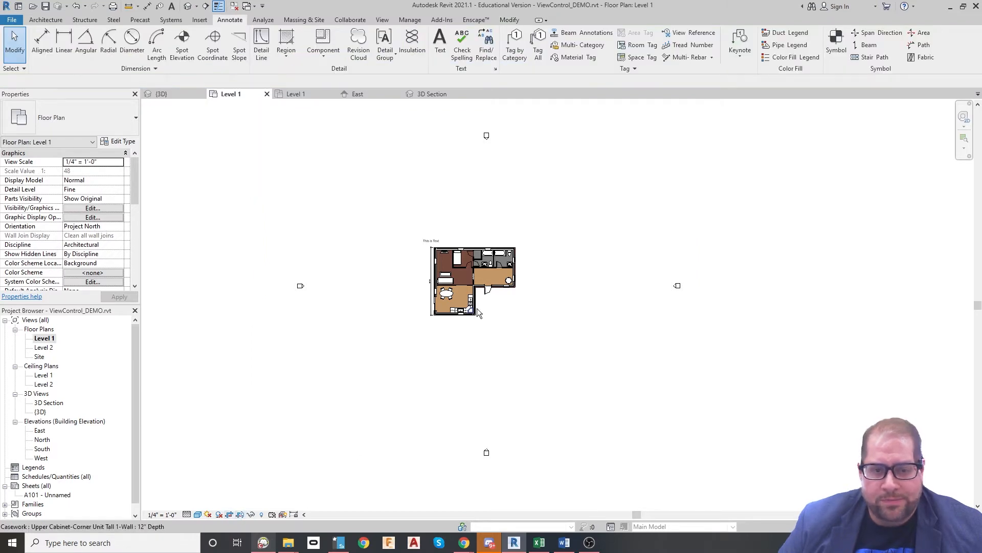
# Step: Review the view scales available for the Level 1 plan and leave the list without choosing one
pyautogui.scroll(2, 556, 327)
pyautogui.scroll(3, 435, 250)
pyautogui.scroll(3, 437, 256)
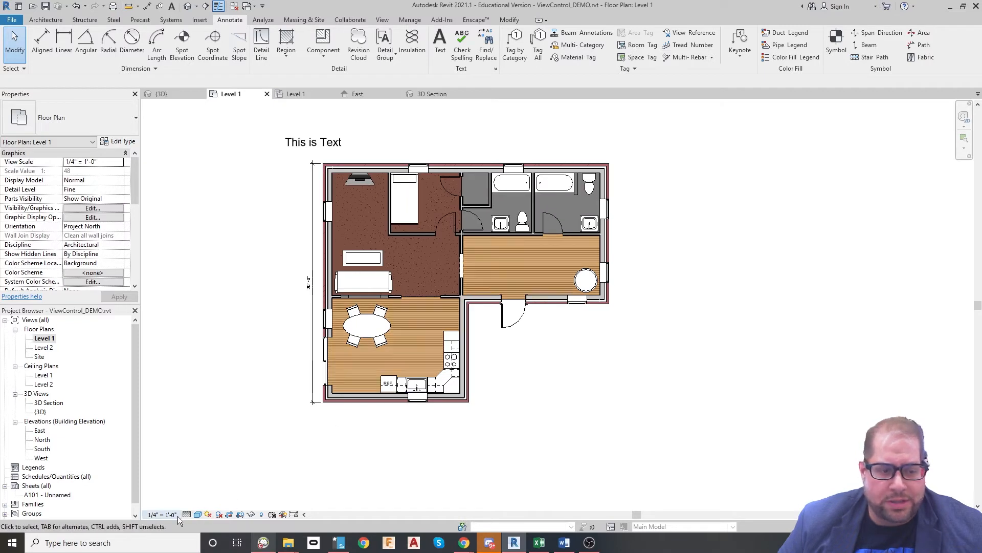
pyautogui.click(161, 514)
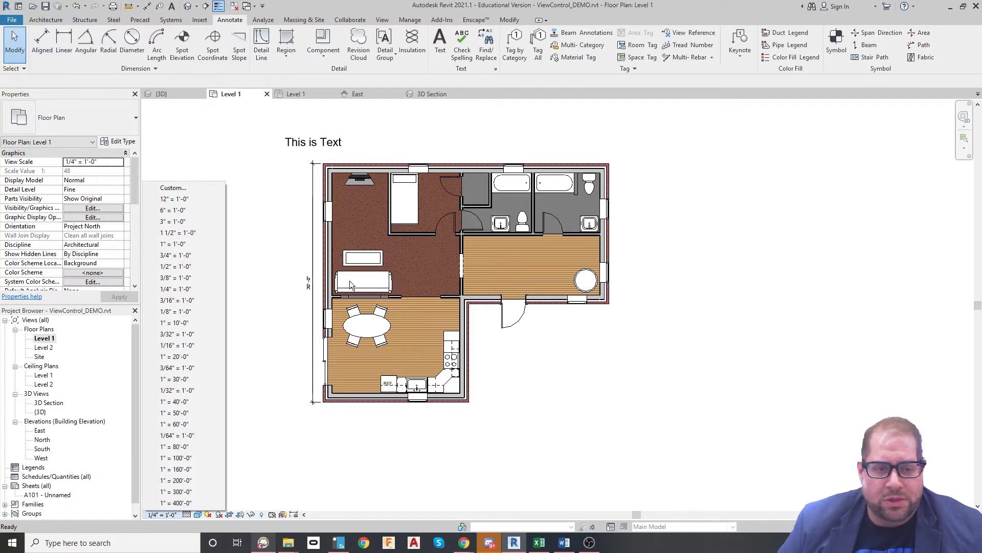
pyautogui.click(258, 182)
# Step: Check the type and text size of the "This is Text" note and of the plan's overall dimension
pyautogui.scroll(2, 291, 161)
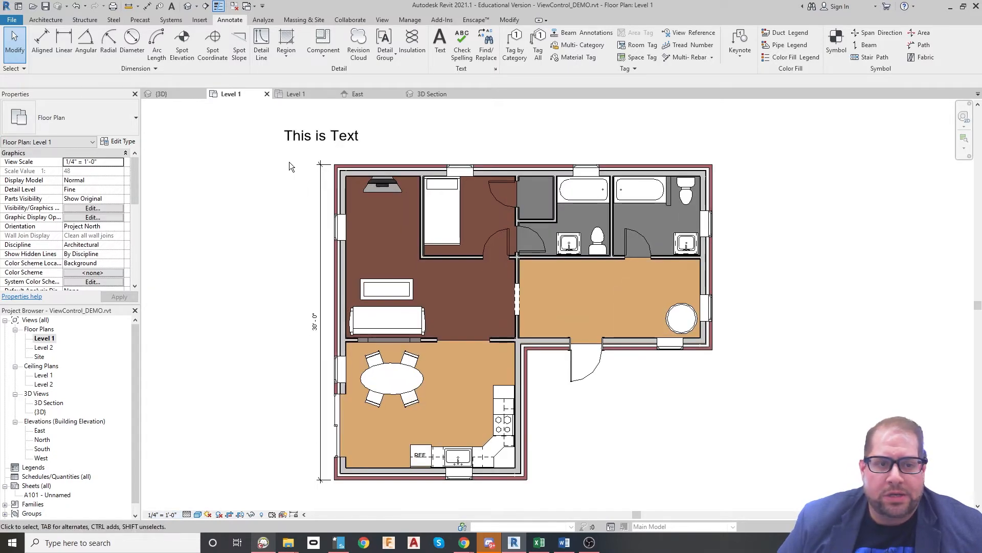
pyautogui.click(326, 148)
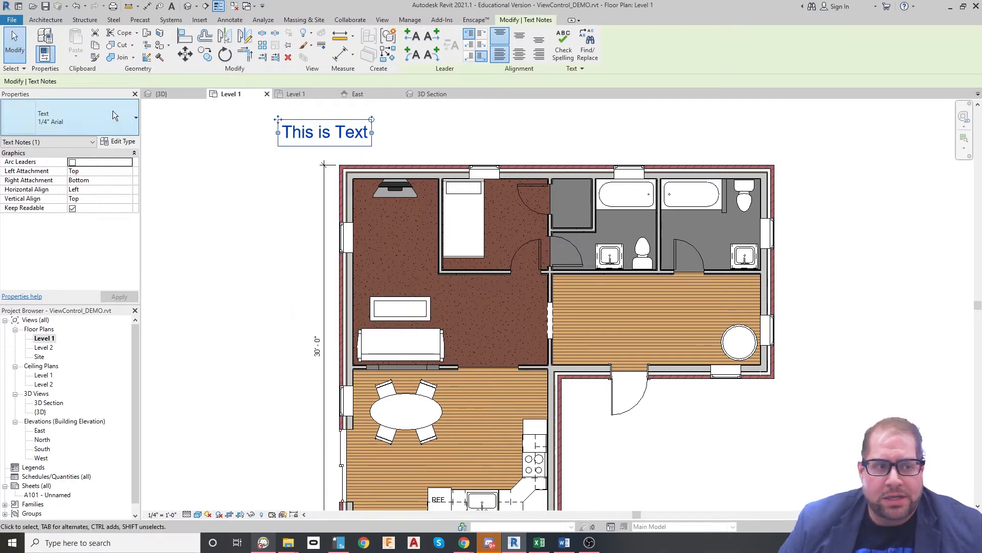
pyautogui.click(324, 358)
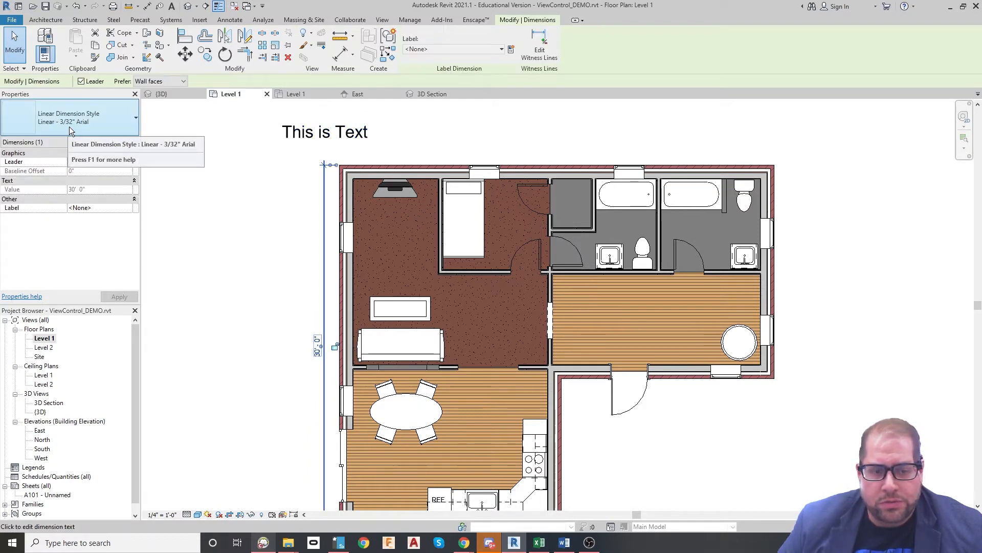
pyautogui.click(252, 345)
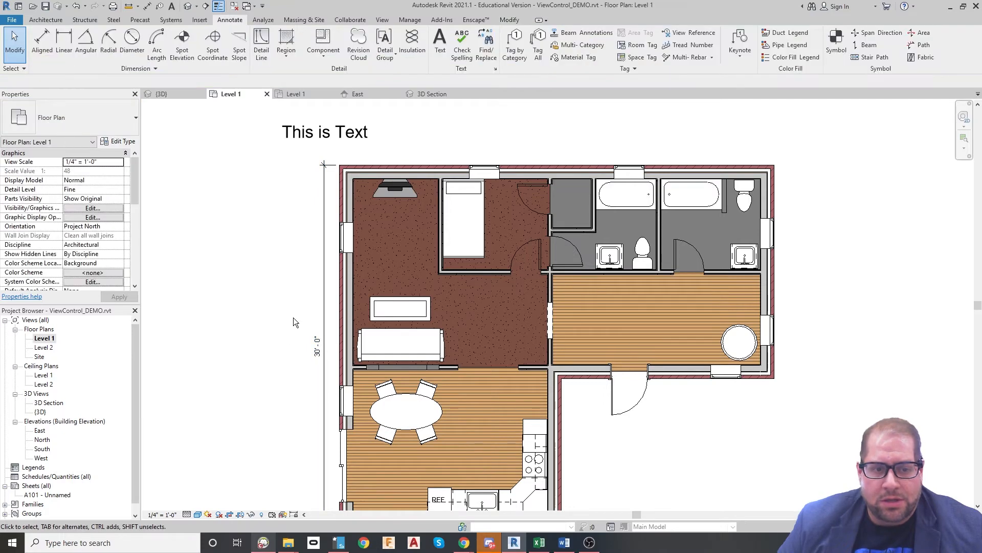
# Step: View the type properties of the overall dimension beside the plan's west wall and cancel without changes
pyautogui.click(323, 356)
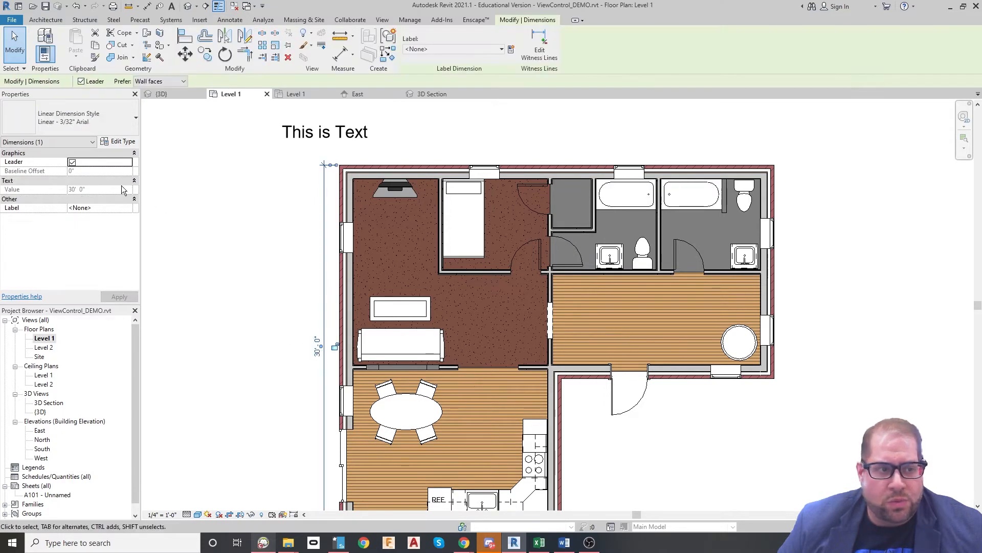
pyautogui.click(123, 141)
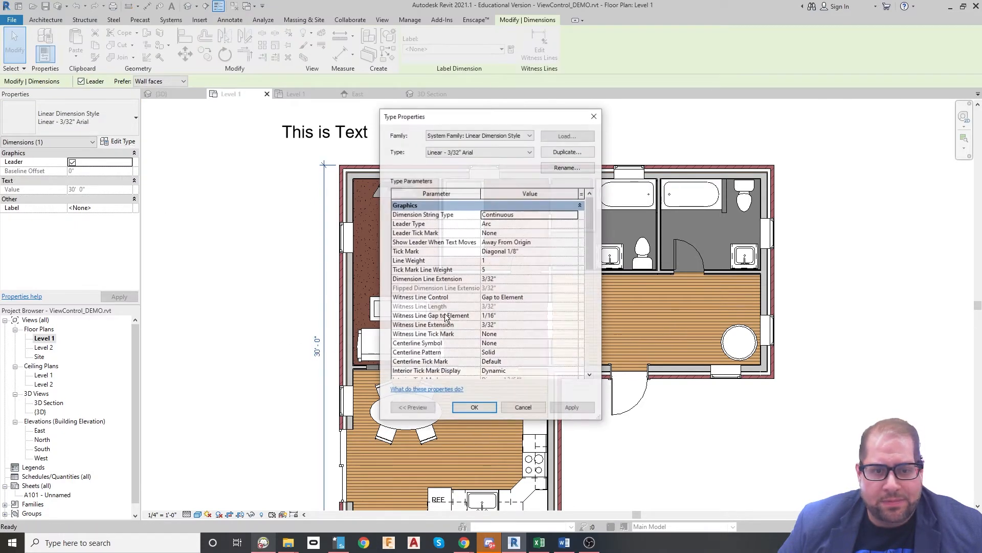
pyautogui.click(523, 407)
# Step: Set the Level 1 floor plan's view scale to 3/8" = 1'-0"
pyautogui.scroll(-1, 231, 388)
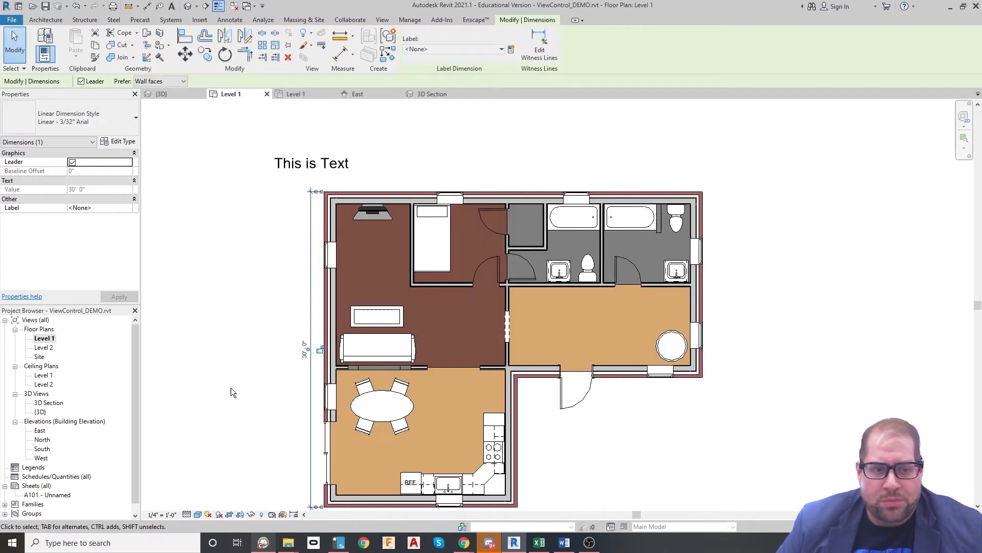
pyautogui.moveTo(371, 386); pyautogui.dragTo(399, 376, button='middle')
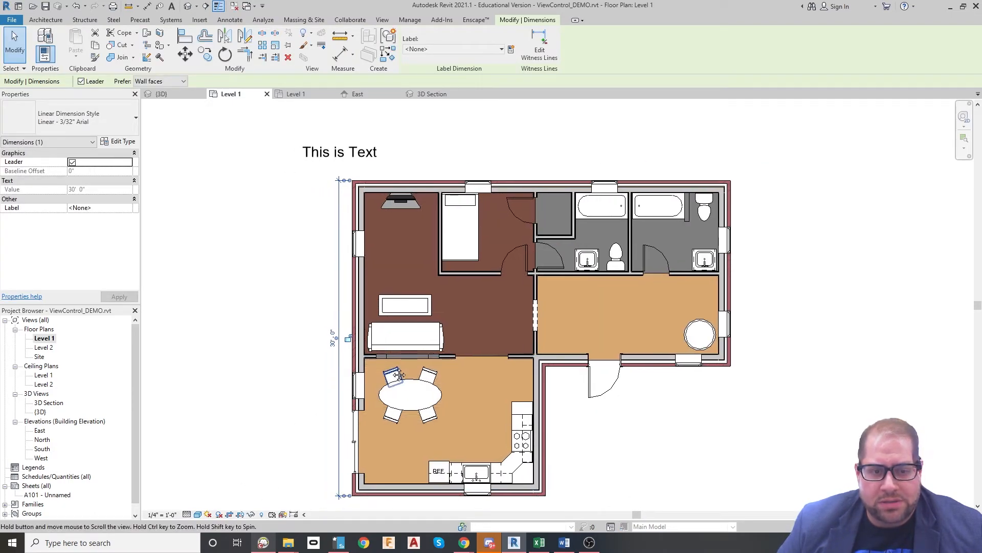
pyautogui.click(153, 515)
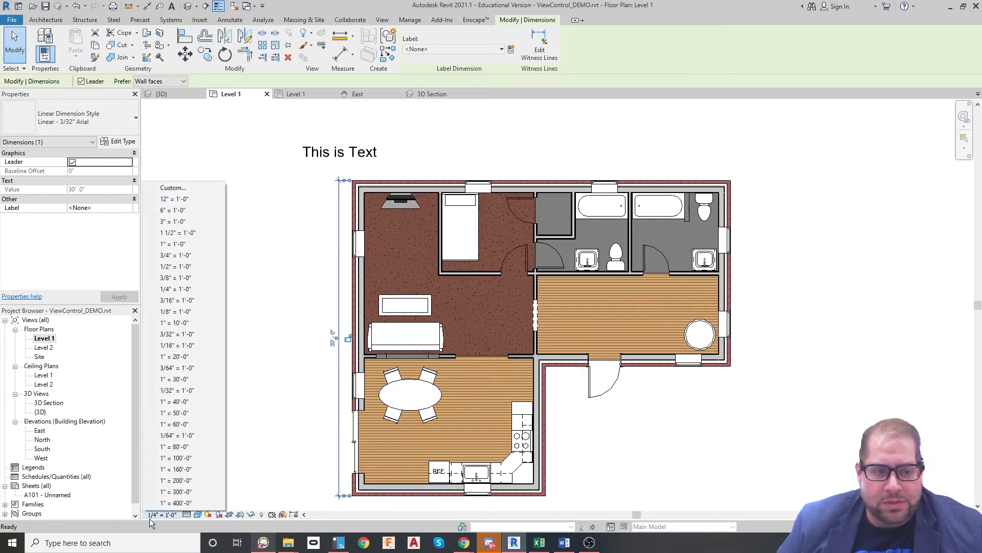
pyautogui.click(192, 280)
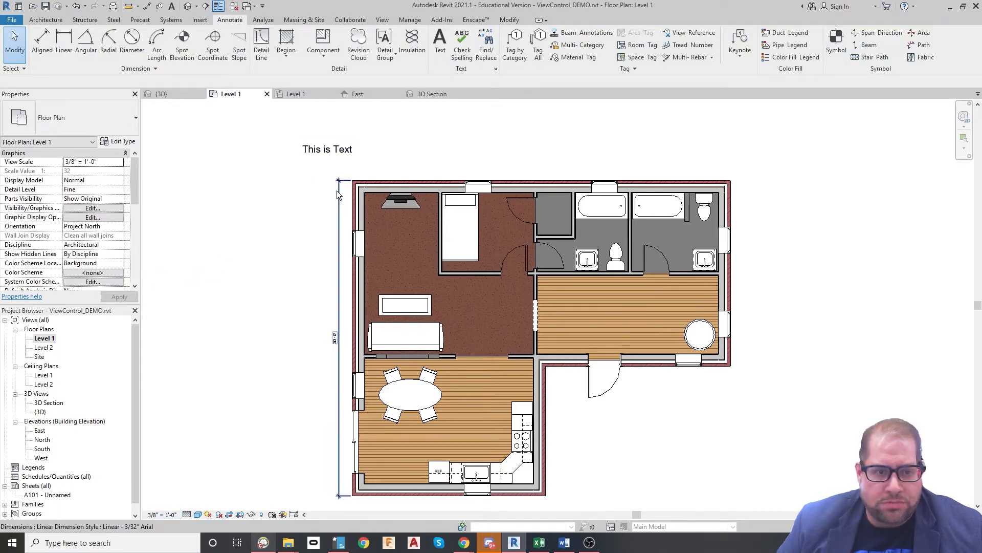
# Step: Set the Level 1 floor plan's view scale to 3/16" = 1'-0" and inspect the note and dimension near the northwest corner
pyautogui.click(162, 515)
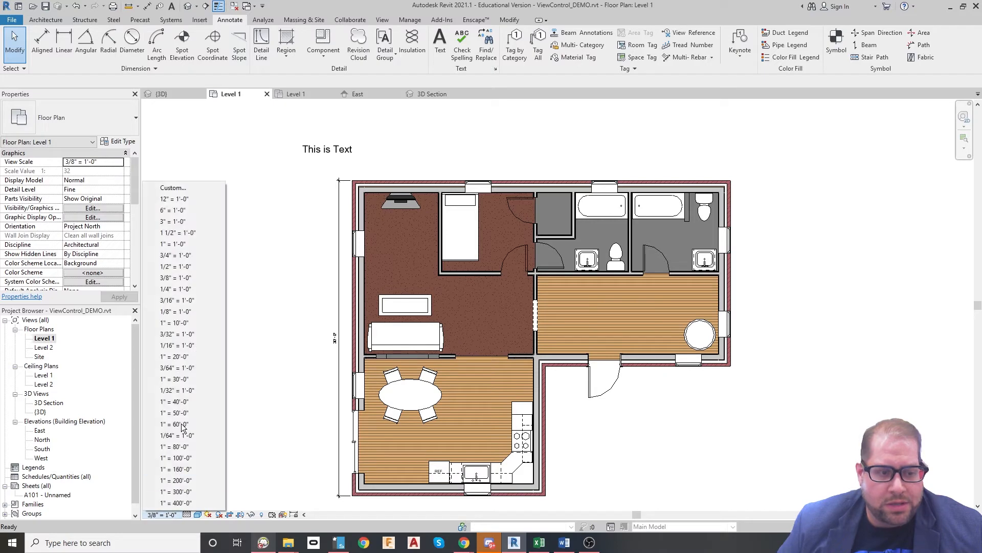
pyautogui.click(189, 299)
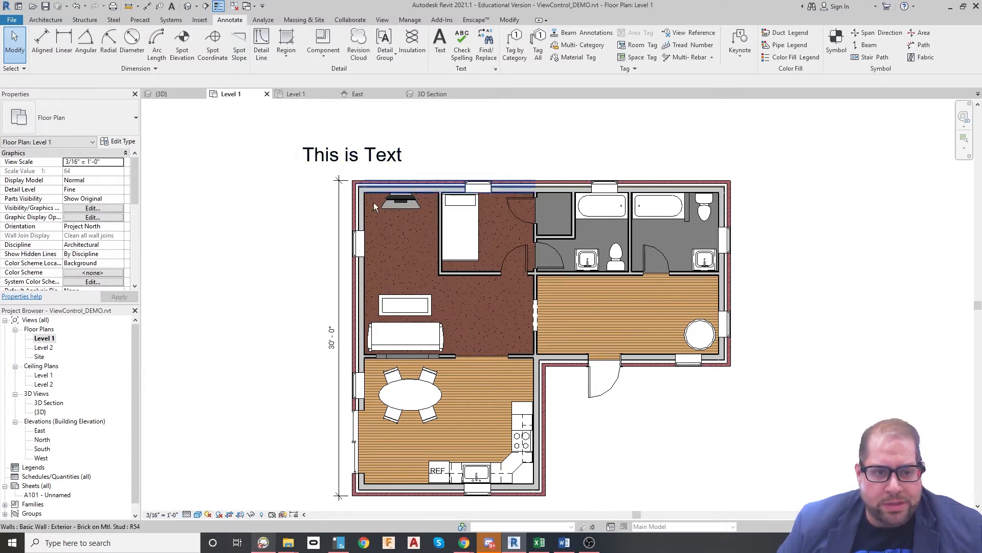
pyautogui.scroll(2, 331, 184)
pyautogui.scroll(1, 332, 184)
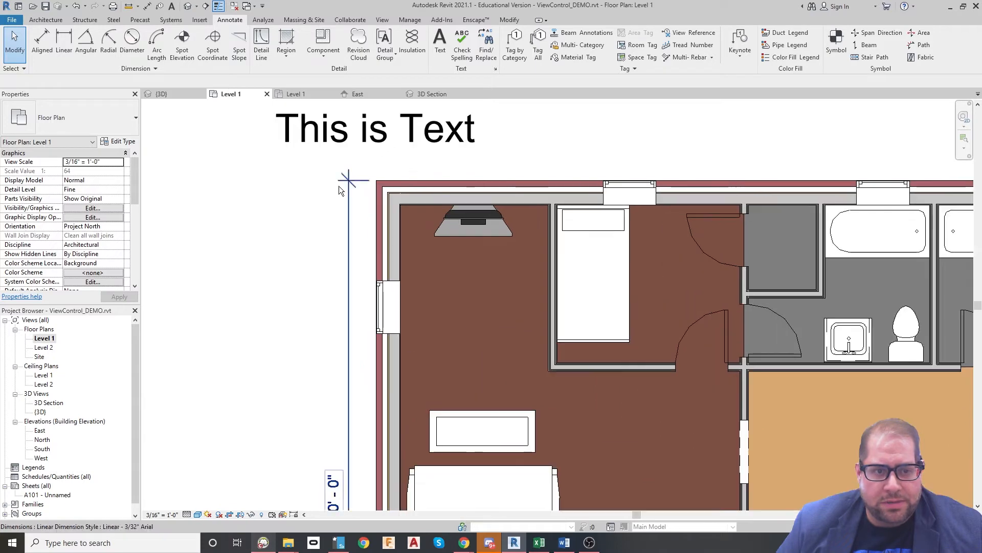
# Step: Set the Level 1 floor plan's view scale to 1/8" = 1'-0" and inspect the overall dimension beside the west wall
pyautogui.click(169, 515)
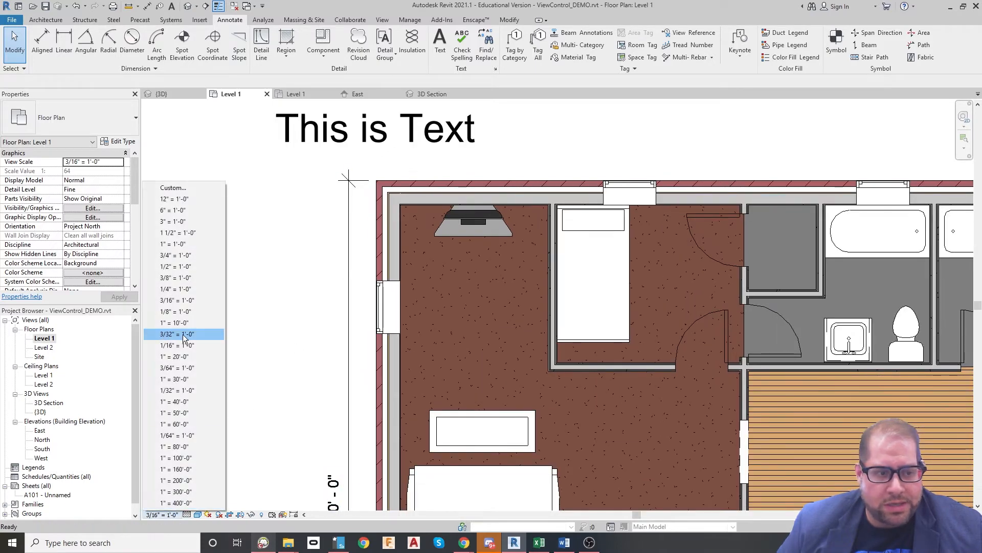
pyautogui.click(201, 314)
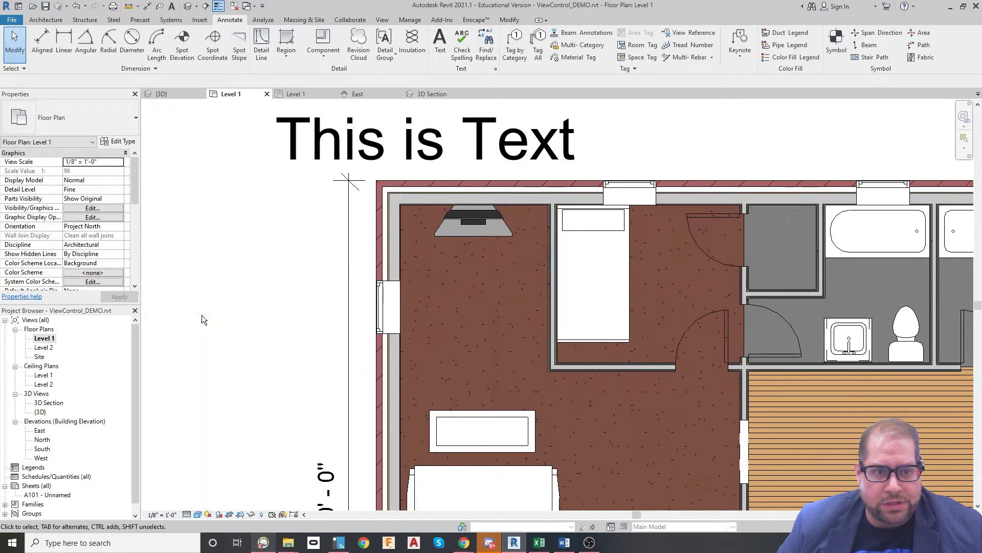
pyautogui.scroll(-1, 356, 228)
pyautogui.moveTo(373, 340); pyautogui.dragTo(349, 261, button='middle')
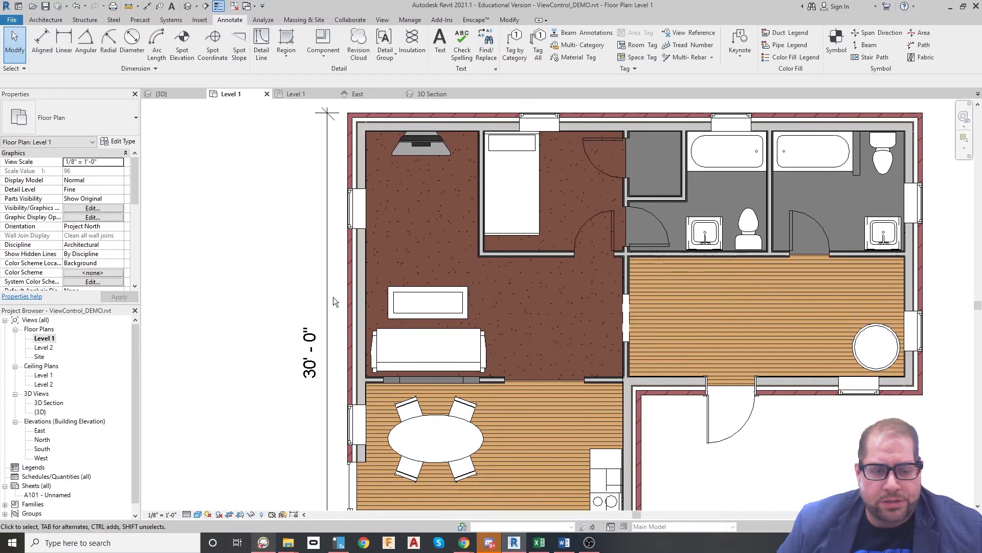
# Step: Set the Level 1 floor plan's view scale back to 1/4" = 1'-0"
pyautogui.click(162, 514)
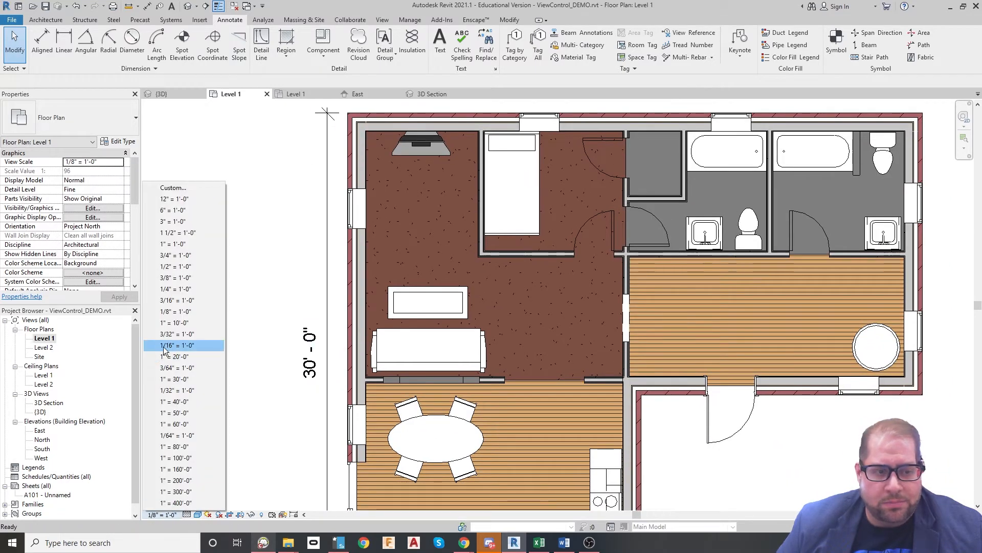
pyautogui.click(192, 290)
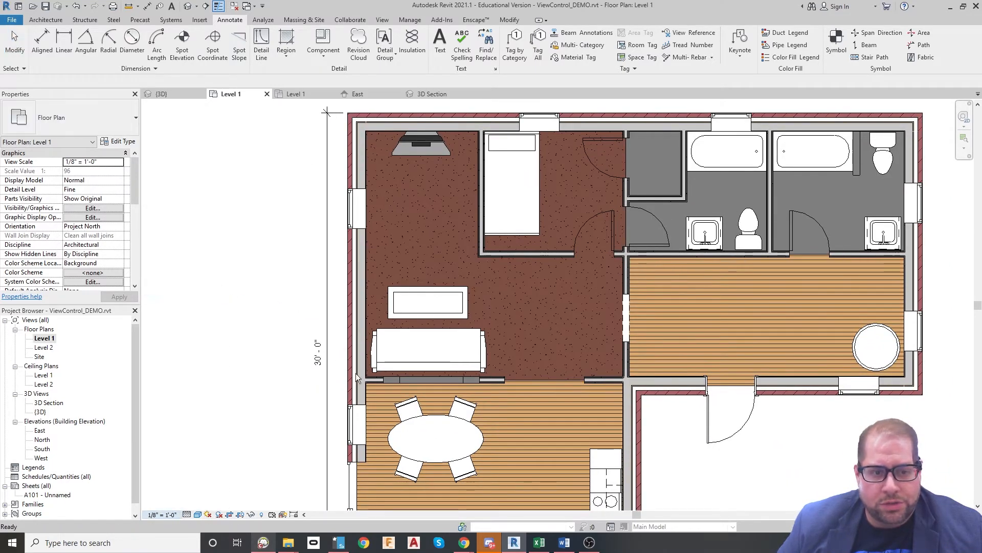
pyautogui.scroll(-1, 409, 397)
pyautogui.moveTo(499, 428); pyautogui.dragTo(473, 405, button='middle')
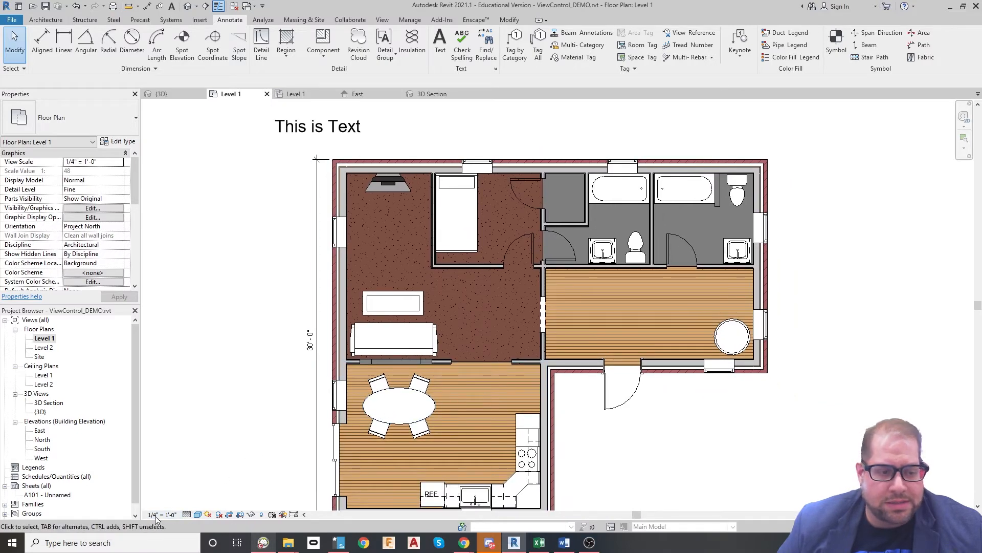
pyautogui.scroll(-1, 434, 379)
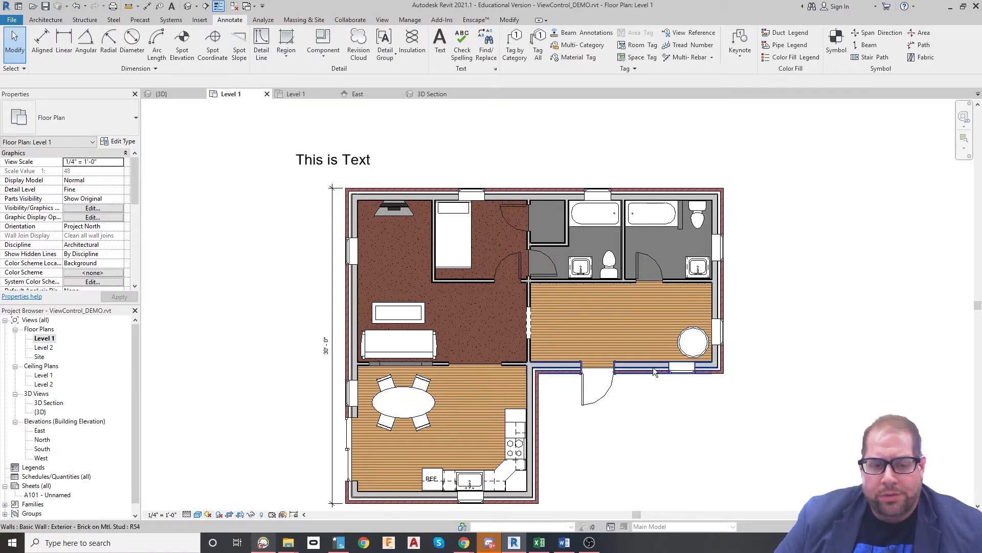
# Step: Duplicate the Level 1 floor plan with its detailing and rename the copy Level 1 No Floors
pyautogui.rightClick(53, 341)
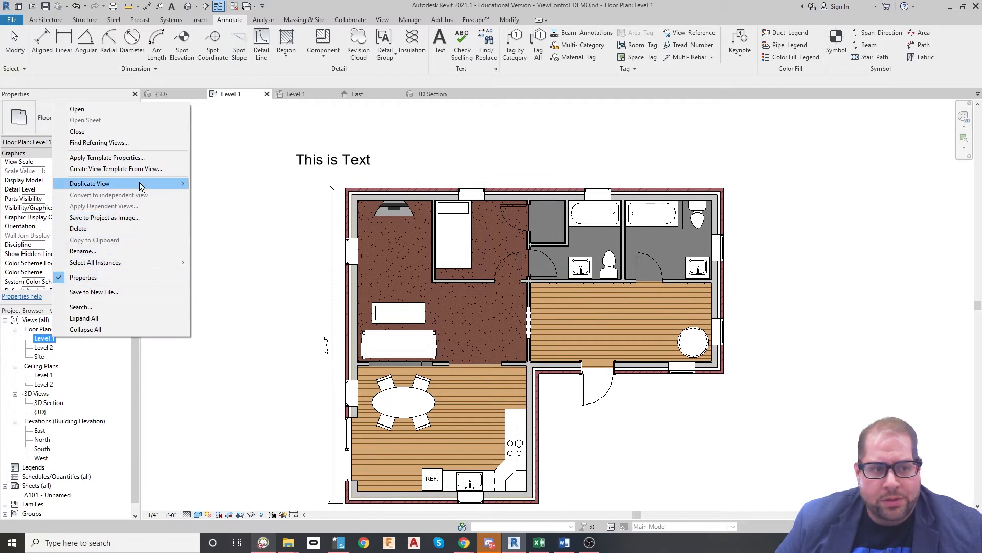
pyautogui.moveTo(138, 183)
pyautogui.click(240, 195)
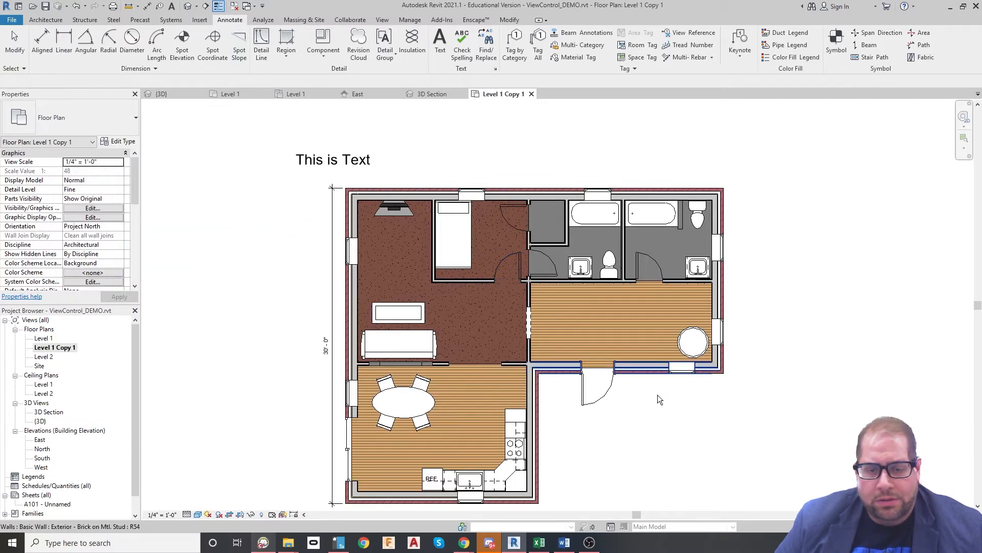
pyautogui.click(658, 395)
pyautogui.rightClick(73, 352)
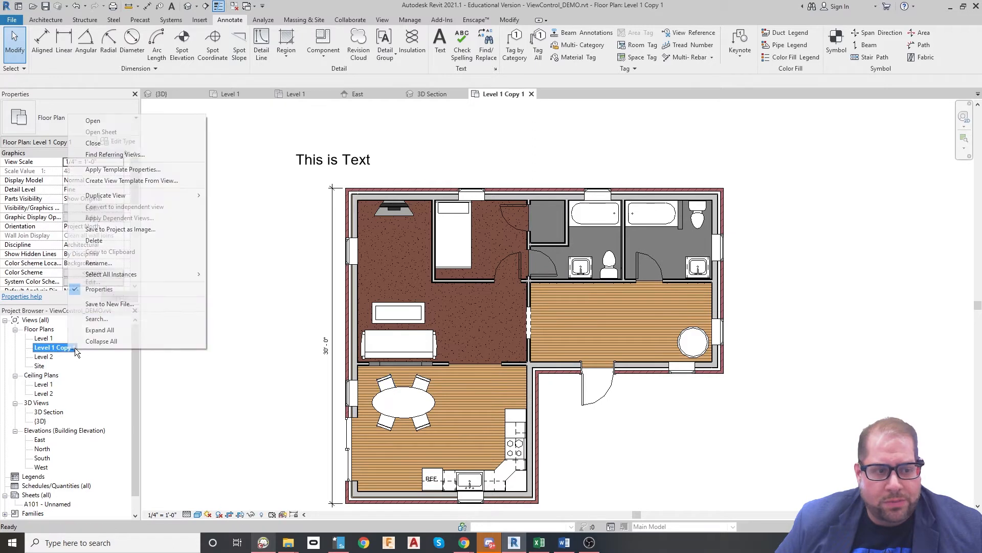
pyautogui.click(97, 263)
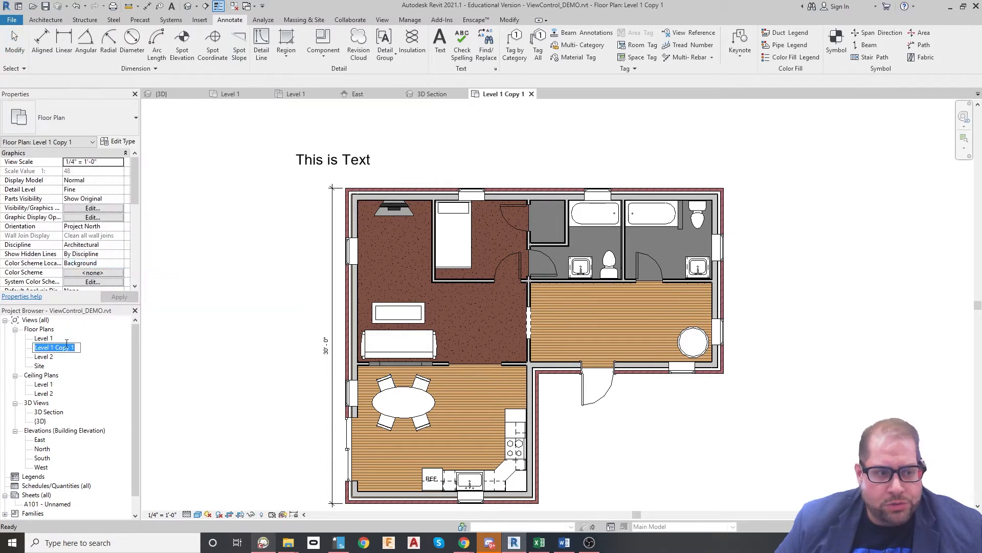
pyautogui.press('BackSpace')
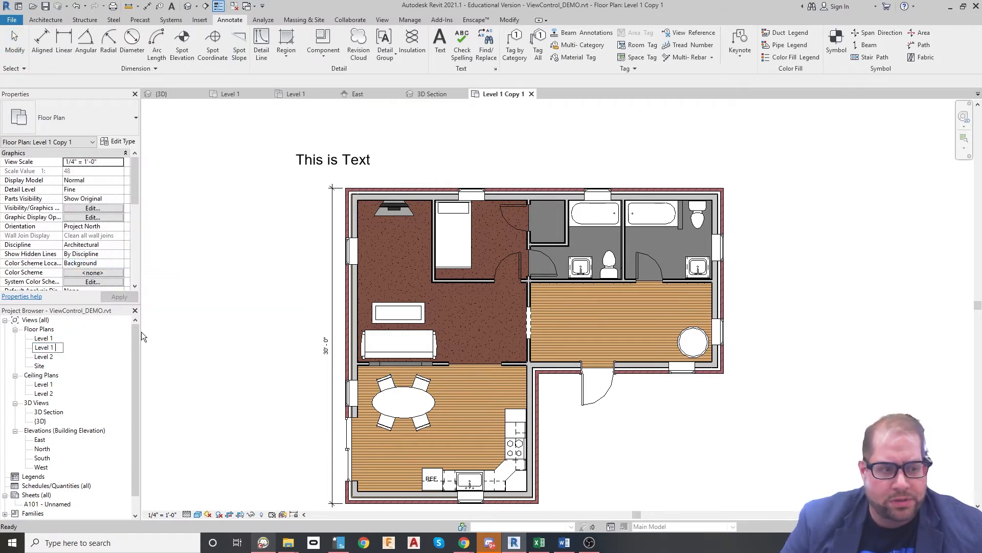
pyautogui.write('No Floors')
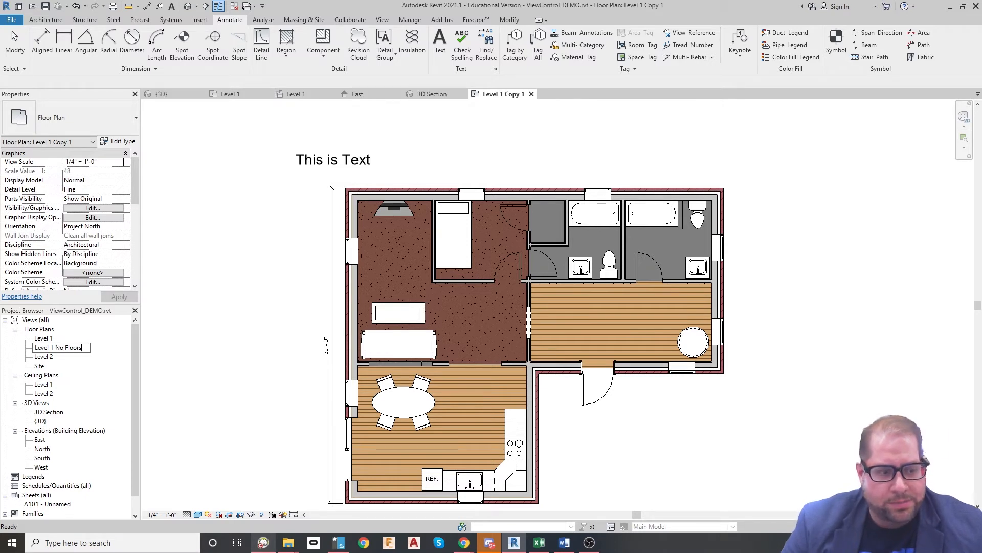
pyautogui.press('Return')
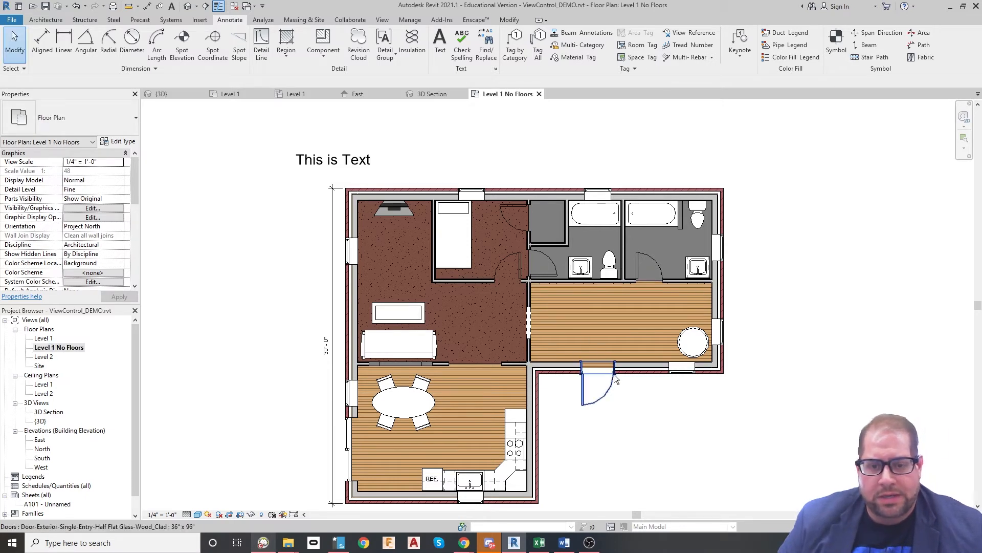
# Step: Hide the whole floor category in the Level 1 No Floors view, using the wood floor inside the entry door
pyautogui.click(587, 352)
pyautogui.rightClick(587, 351)
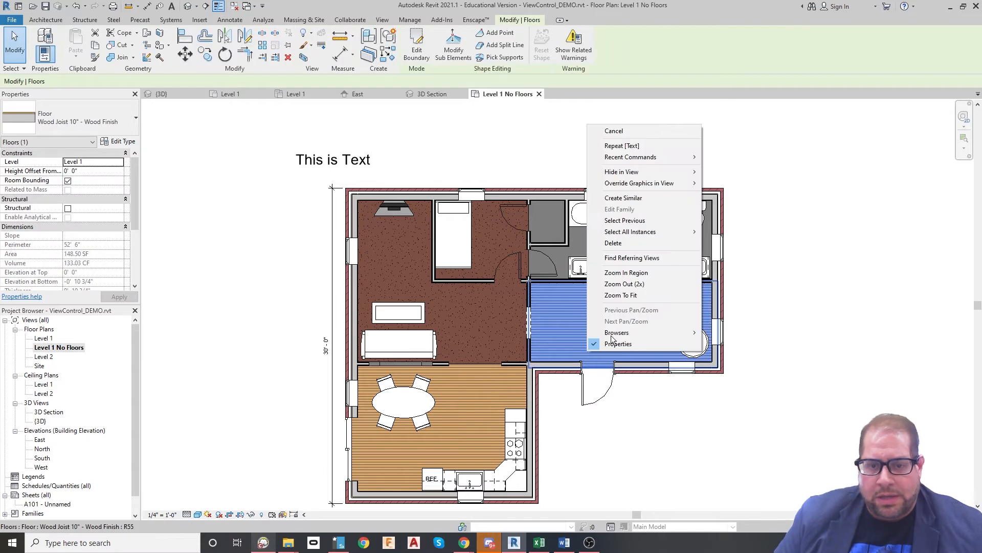
pyautogui.moveTo(654, 173)
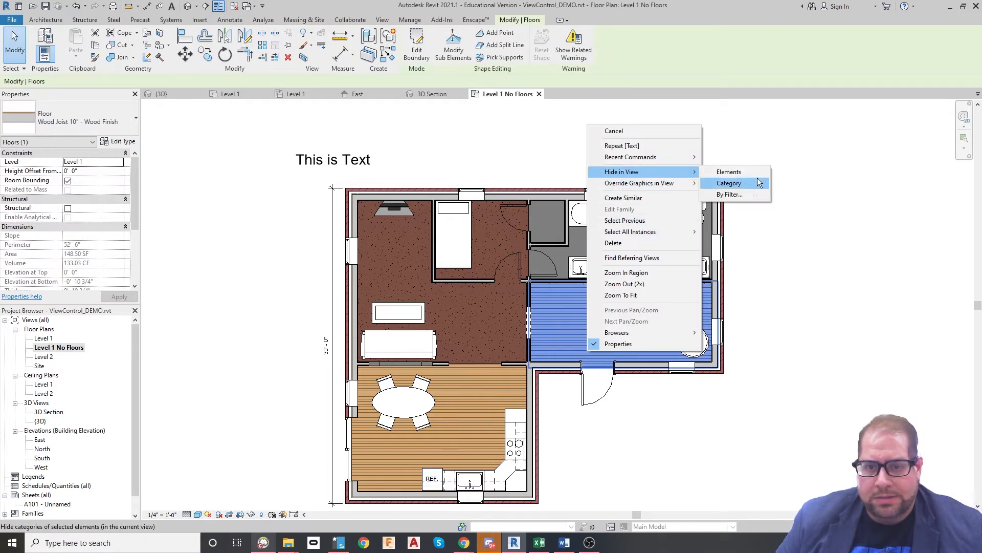
pyautogui.click(729, 183)
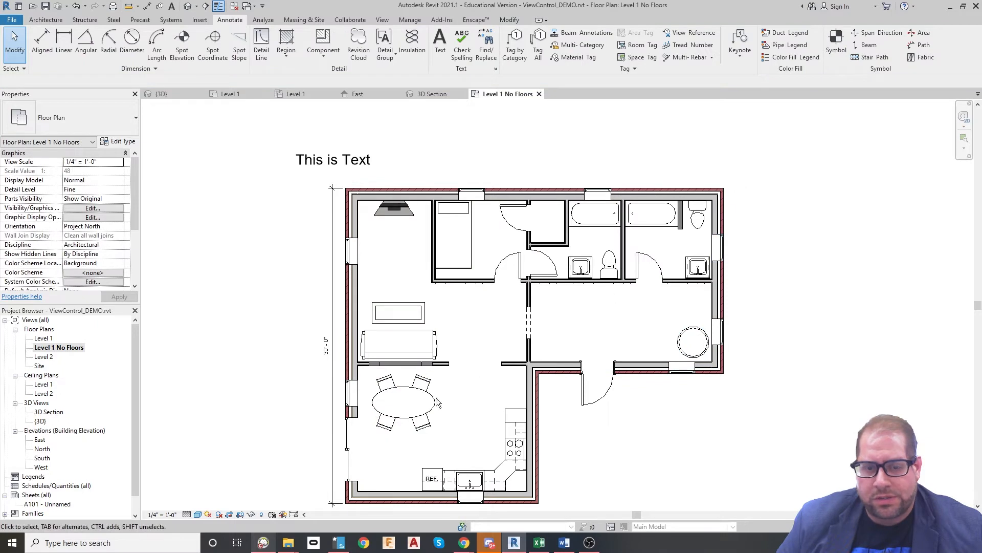
# Step: Set the visual style of the Level 1 No Floors view to Hidden Line
pyautogui.click(198, 514)
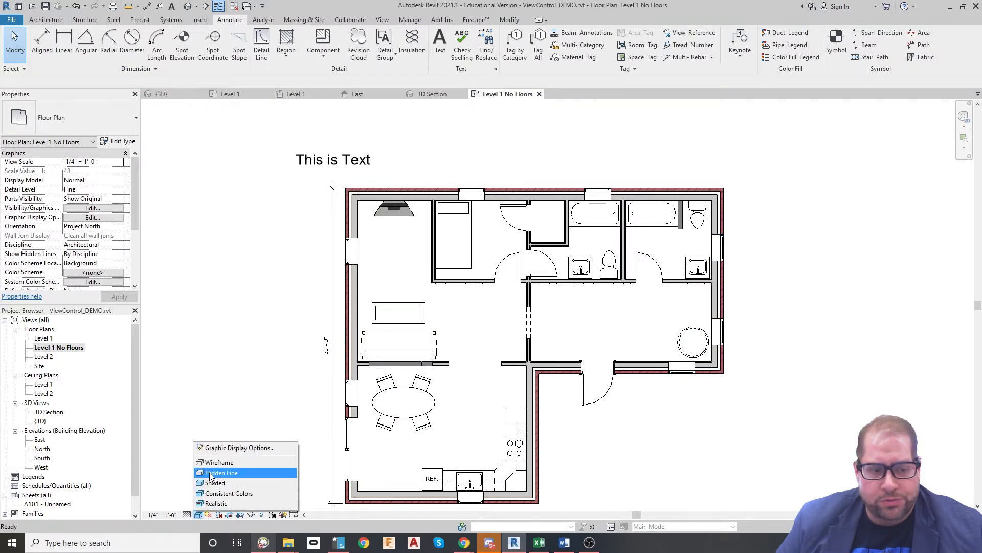
pyautogui.click(251, 475)
pyautogui.scroll(1, 539, 370)
pyautogui.moveTo(543, 390); pyautogui.dragTo(506, 366, button='middle')
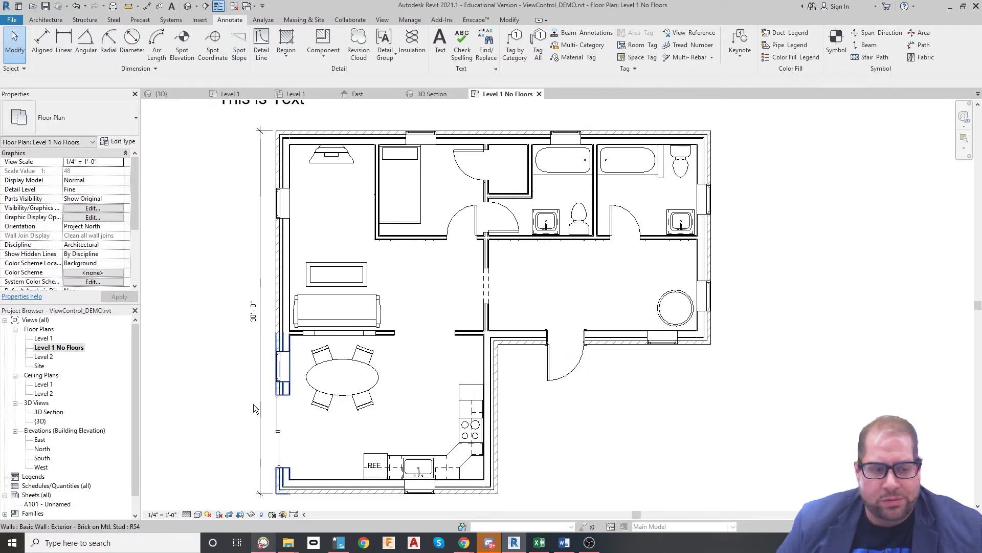
# Step: Reopen the original Level 1 floor plan and compare its floors and colours with the No Floors copy
pyautogui.doubleClick(42, 340)
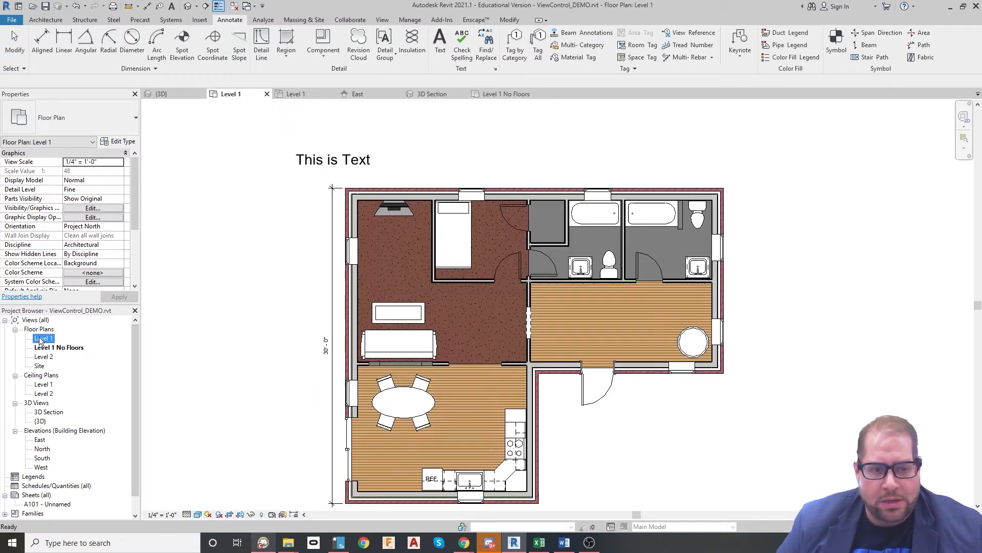
pyautogui.scroll(1, 486, 358)
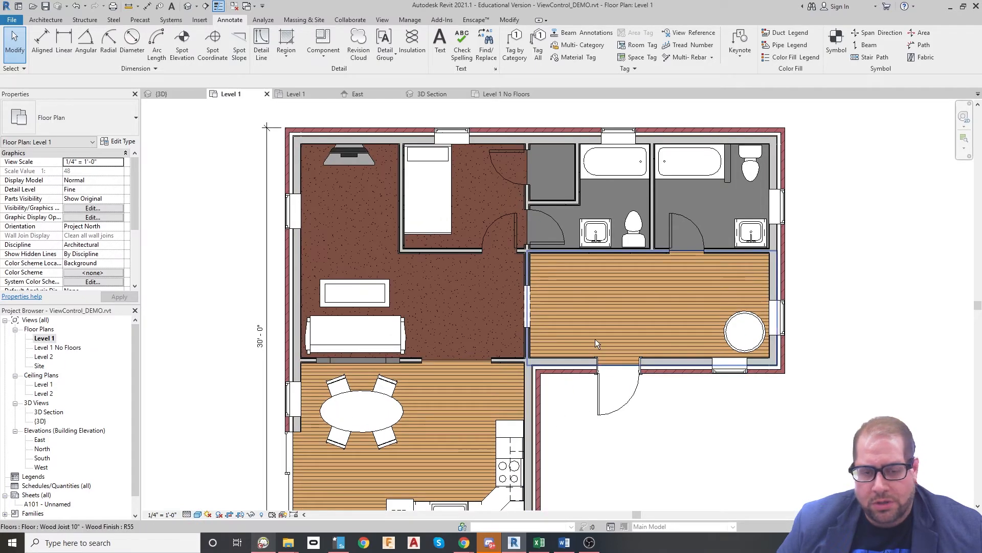
pyautogui.scroll(-1, 562, 391)
pyautogui.moveTo(387, 385); pyautogui.dragTo(360, 338, button='middle')
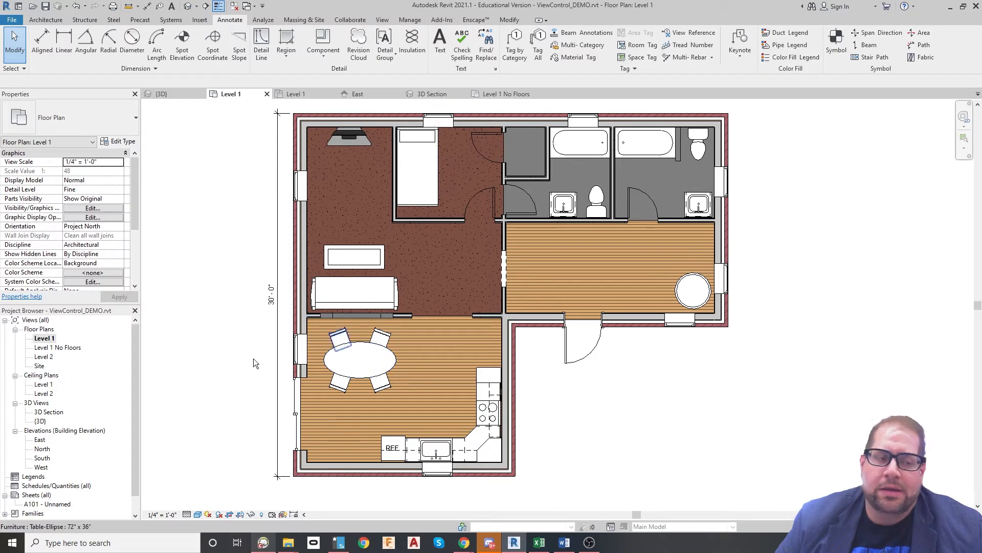
# Step: Duplicate the Level 1 No Floors plan with its detailing and rename the copy Level 1 VG
pyautogui.rightClick(58, 349)
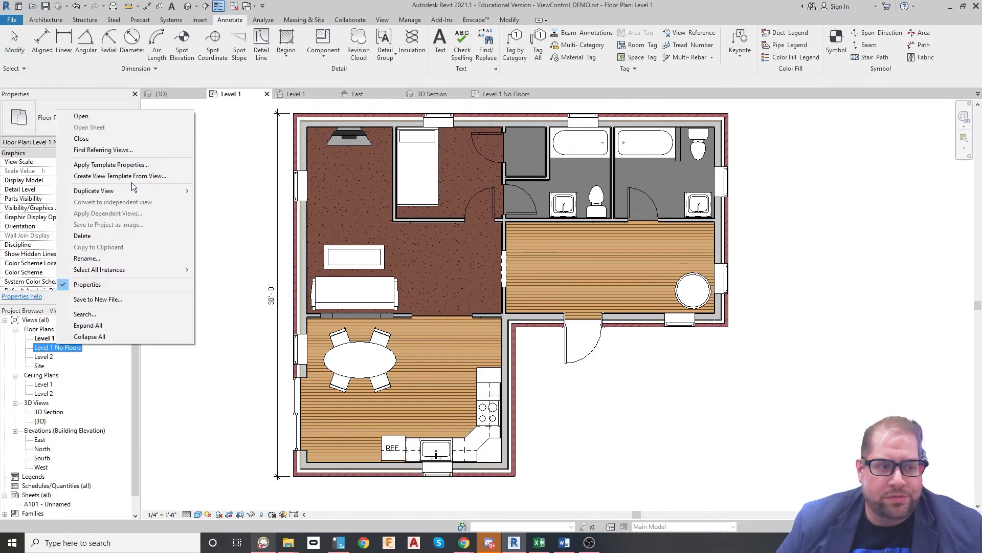
pyautogui.moveTo(153, 190)
pyautogui.click(248, 201)
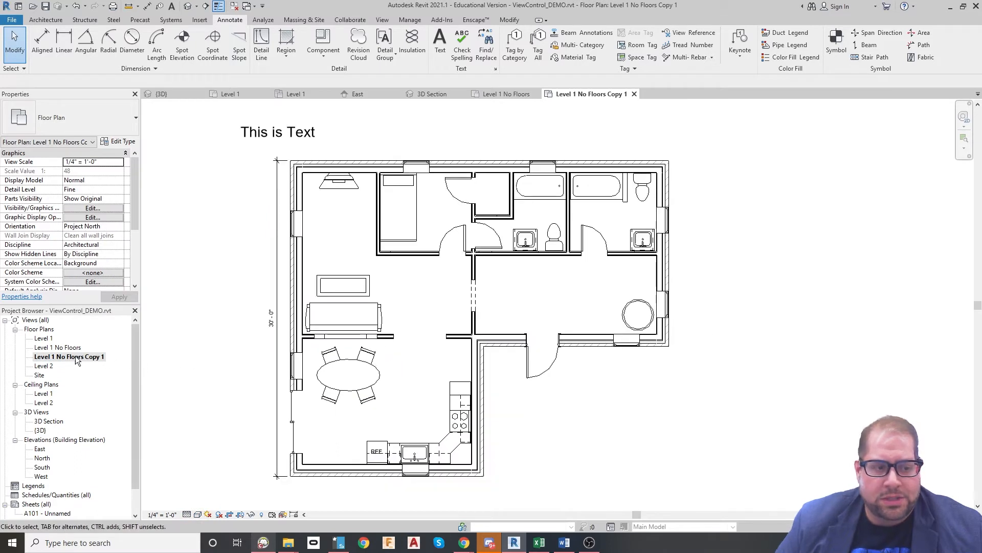
pyautogui.rightClick(53, 360)
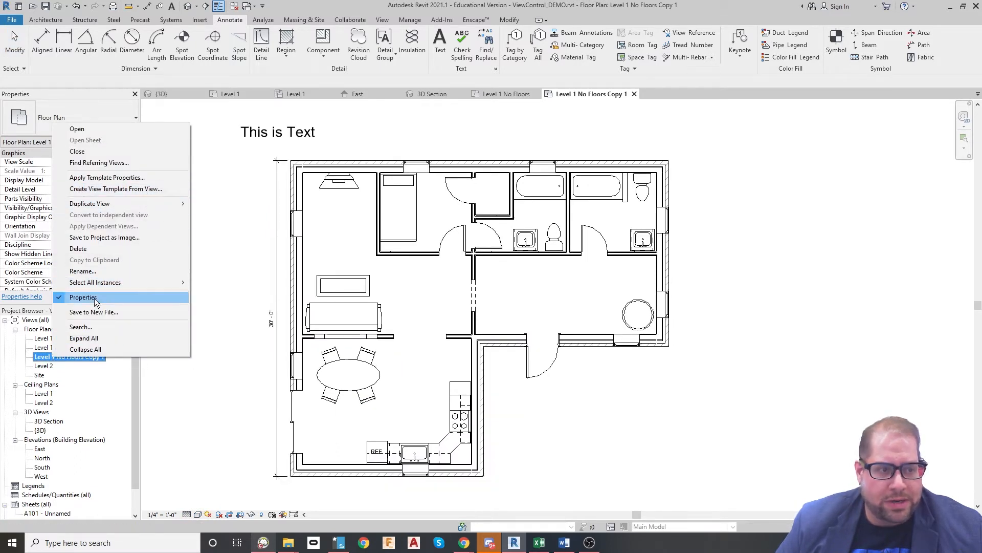
pyautogui.click(83, 271)
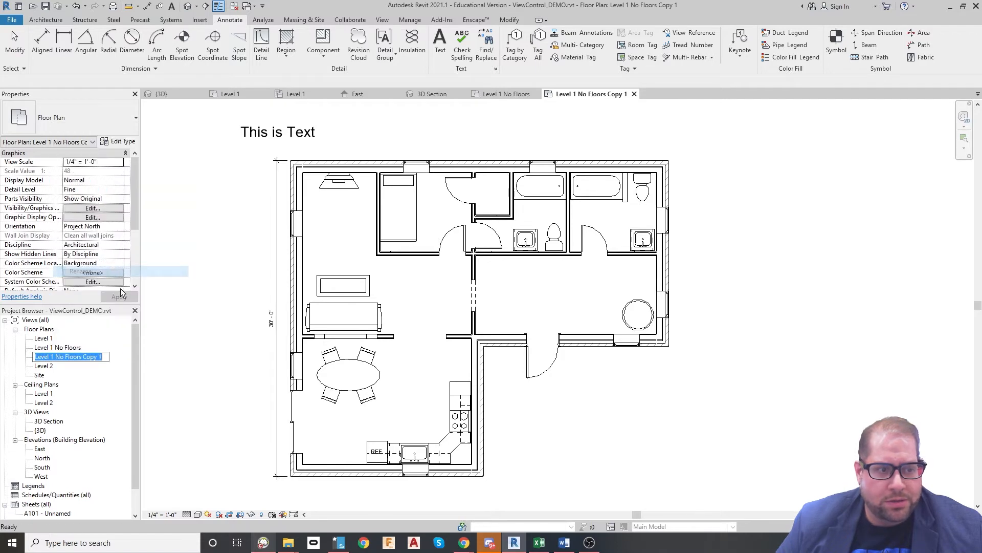
pyautogui.click(56, 357)
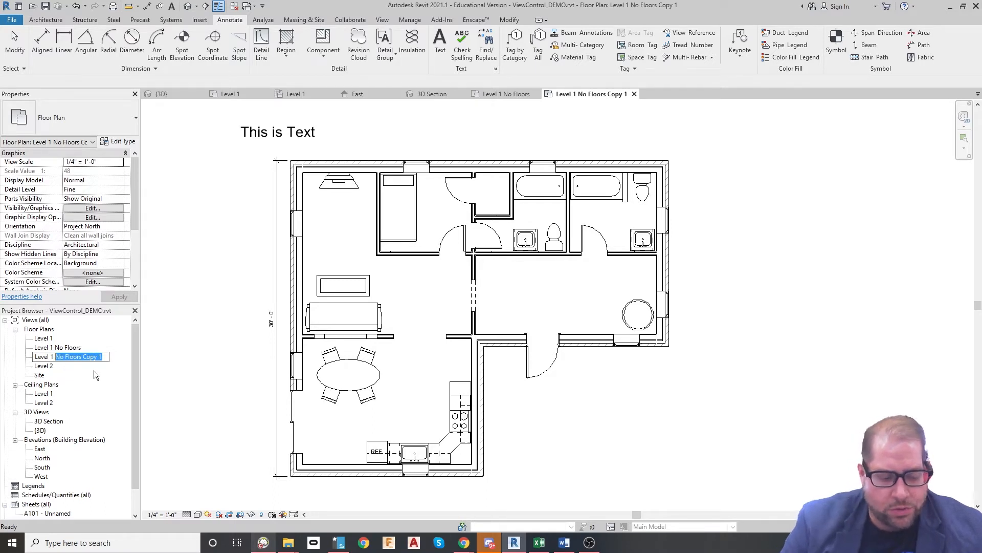
pyautogui.write('VG')
pyautogui.press('Return')
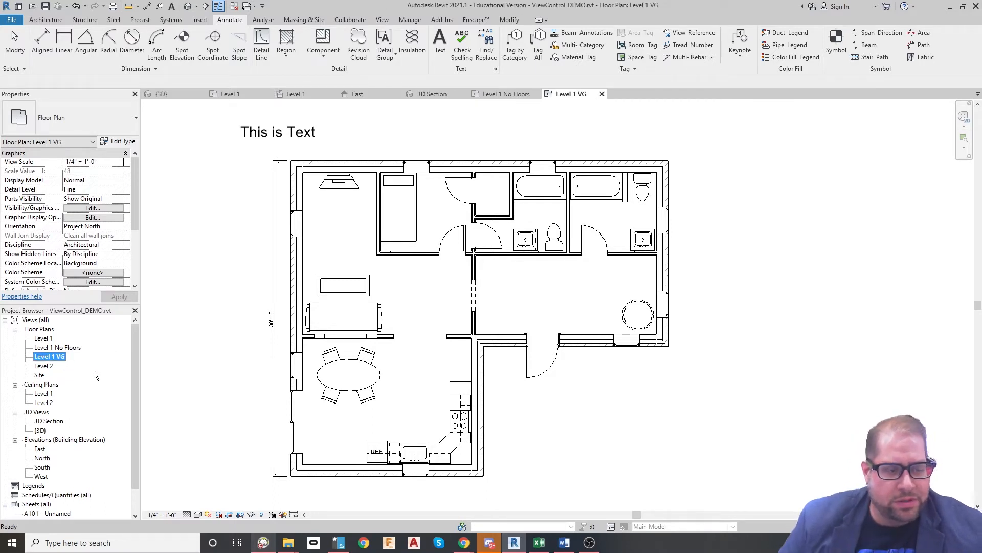
# Step: Open the default 3D view of the house and turn off its sun path and shadows
pyautogui.doubleClick(40, 431)
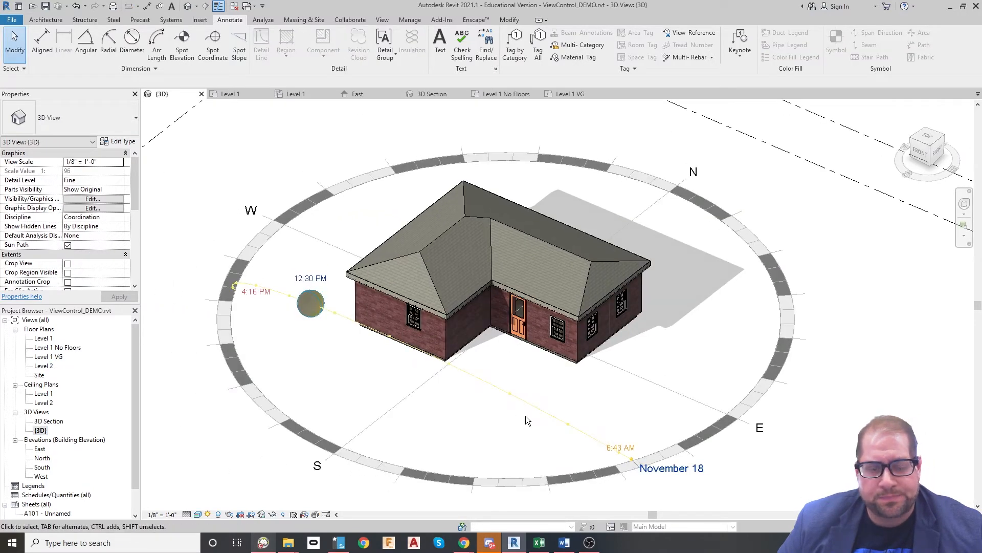
pyautogui.click(207, 514)
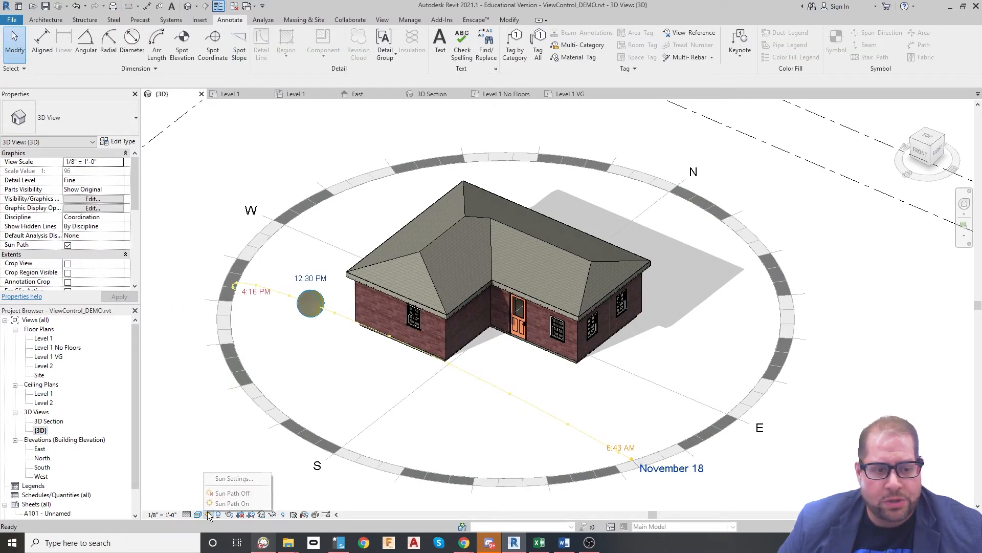
pyautogui.click(236, 501)
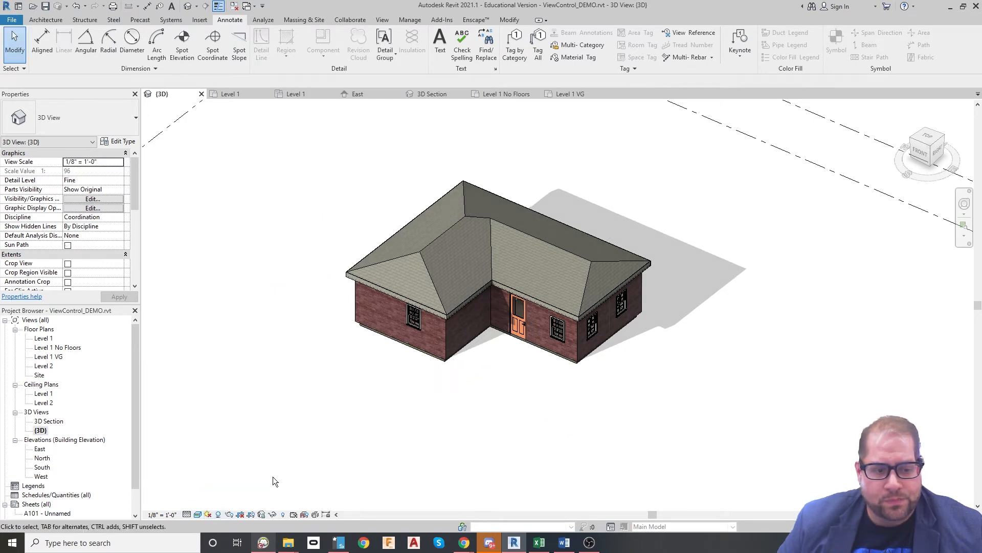
pyautogui.click(219, 515)
# Step: Hide the whole roof category in the 3D view, using the asphalt shingle roof
pyautogui.scroll(5, 572, 361)
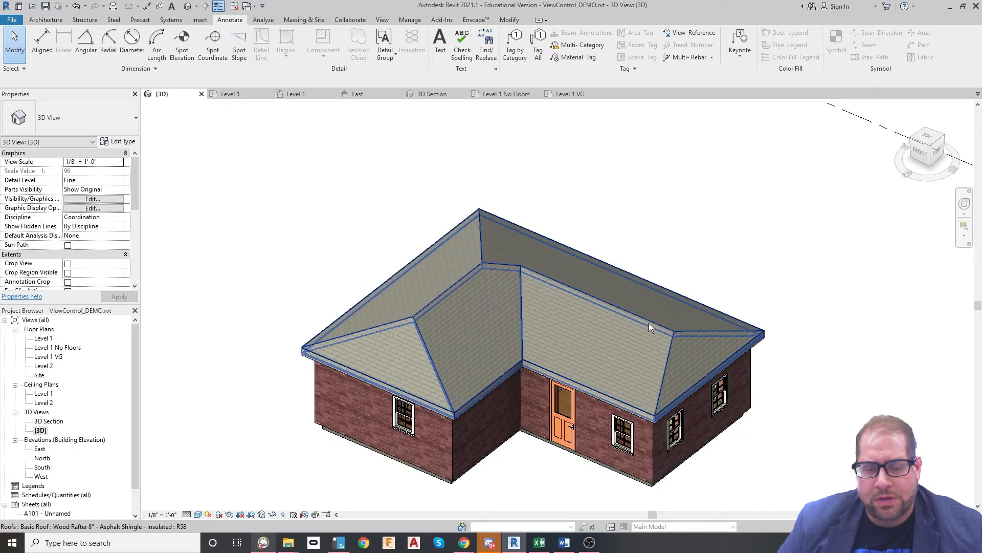
pyautogui.click(649, 324)
pyautogui.rightClick(650, 324)
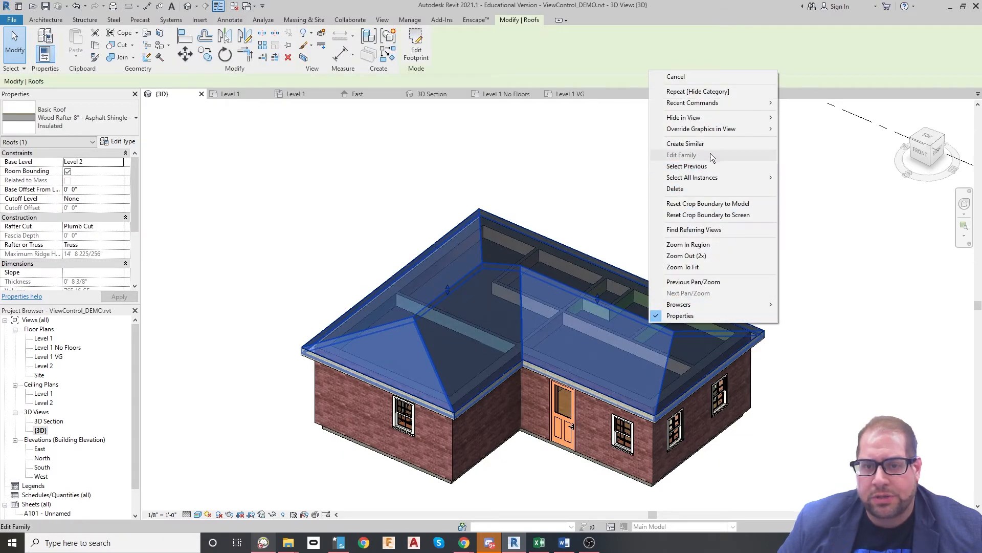
pyautogui.moveTo(757, 118)
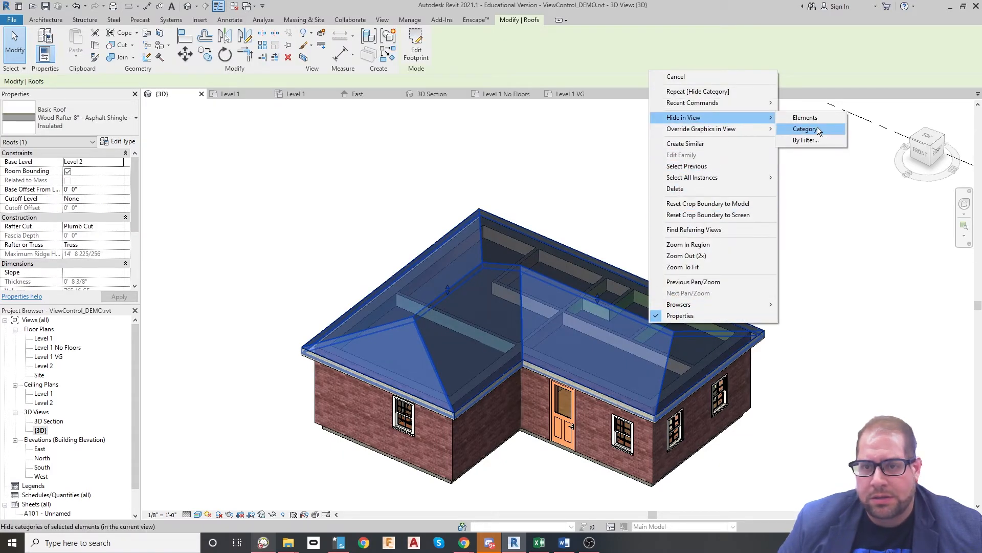
pyautogui.click(817, 129)
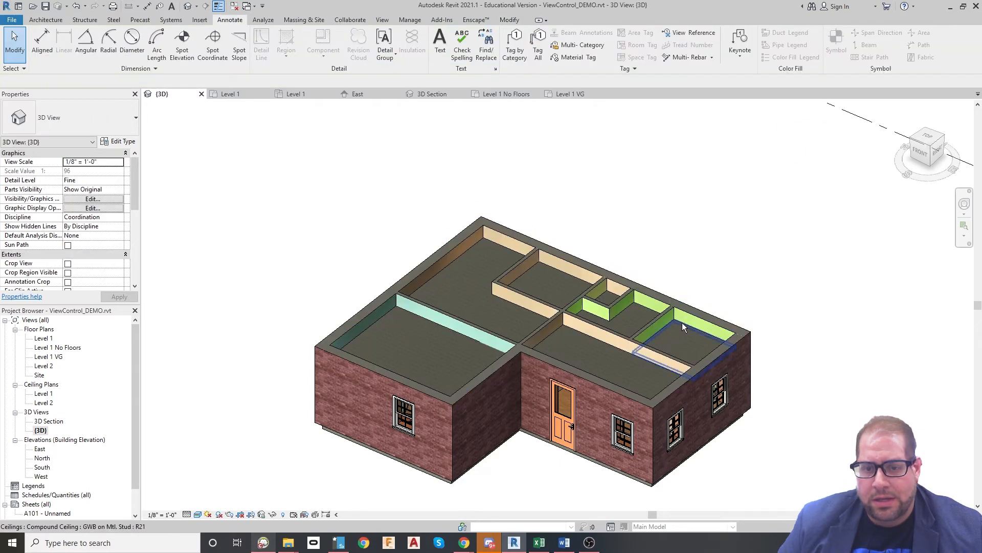
# Step: Hide the whole ceiling category in the 3D view, using a ceiling exposed above one of the rooms
pyautogui.click(695, 328)
pyautogui.rightClick(696, 329)
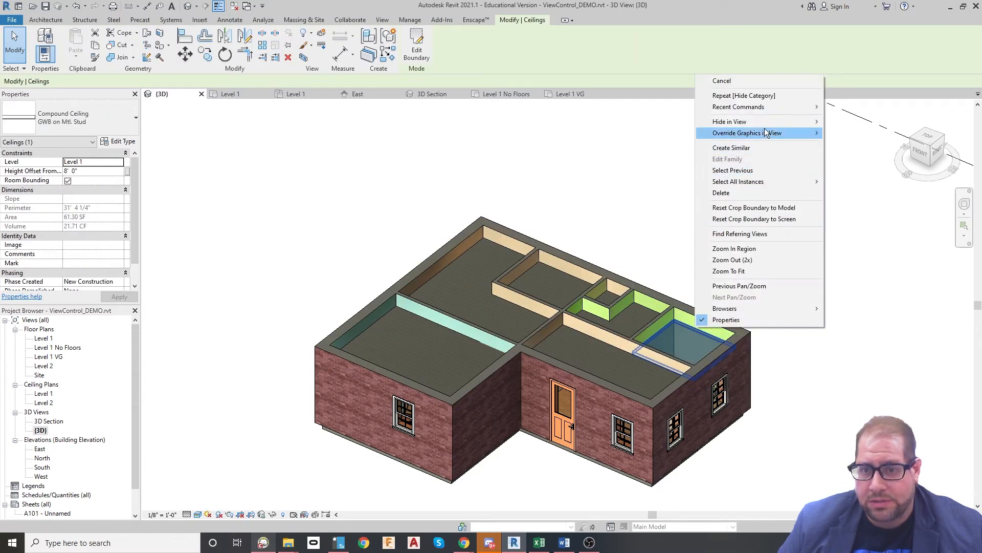
pyautogui.moveTo(757, 121)
pyautogui.click(842, 132)
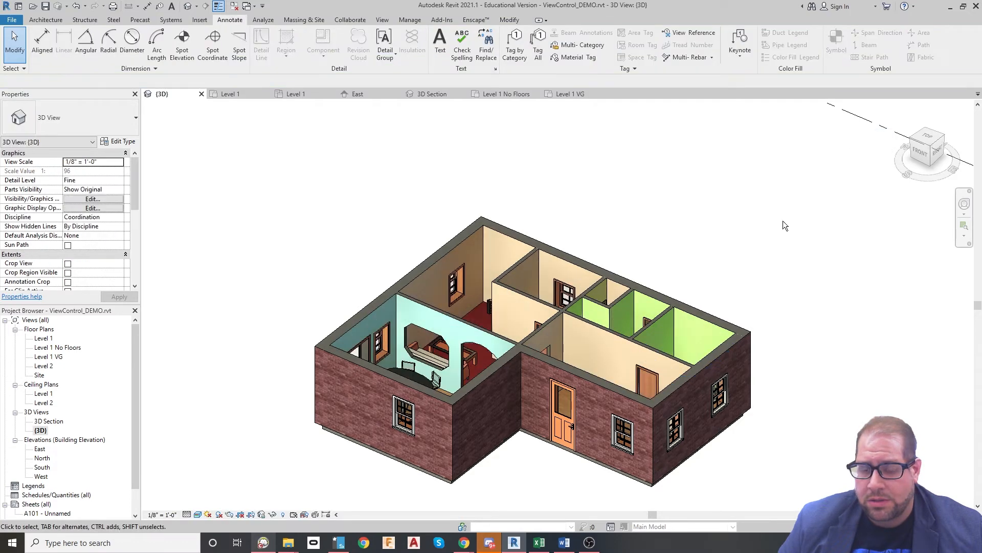
# Step: Hide the whole wall category in the 3D view, using an exterior brick wall
pyautogui.moveTo(502, 382); pyautogui.dragTo(494, 312, button='middle')
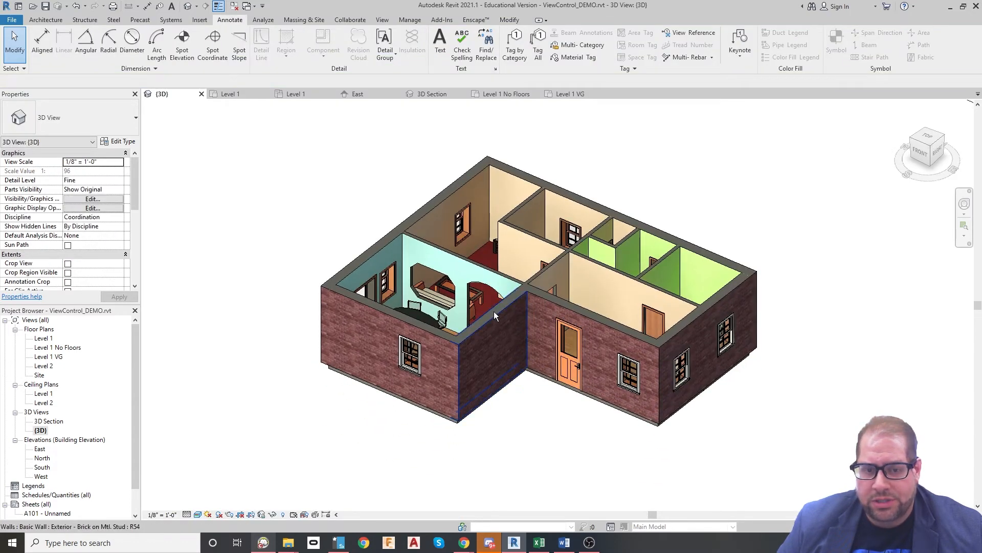
pyautogui.click(494, 312)
pyautogui.rightClick(494, 312)
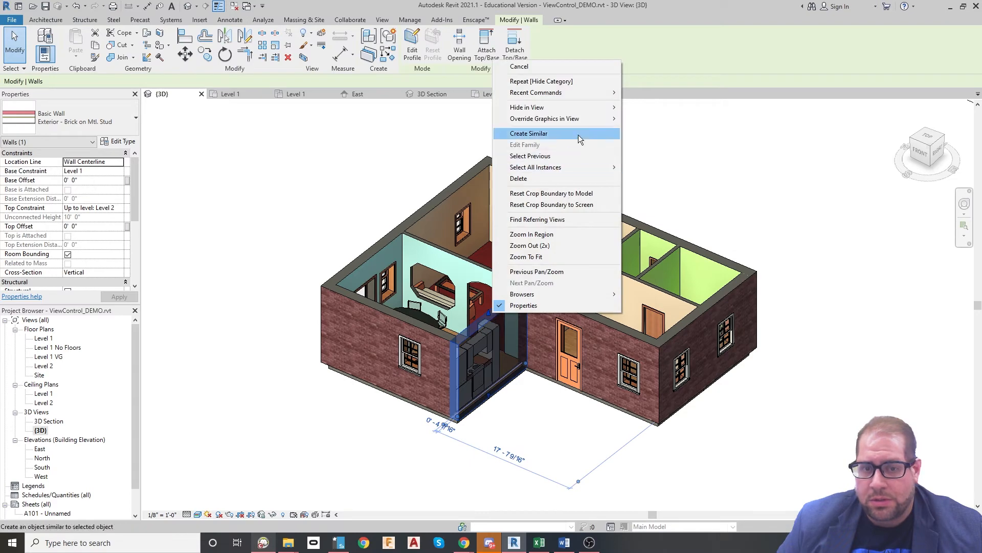
pyautogui.moveTo(609, 107)
pyautogui.click(667, 119)
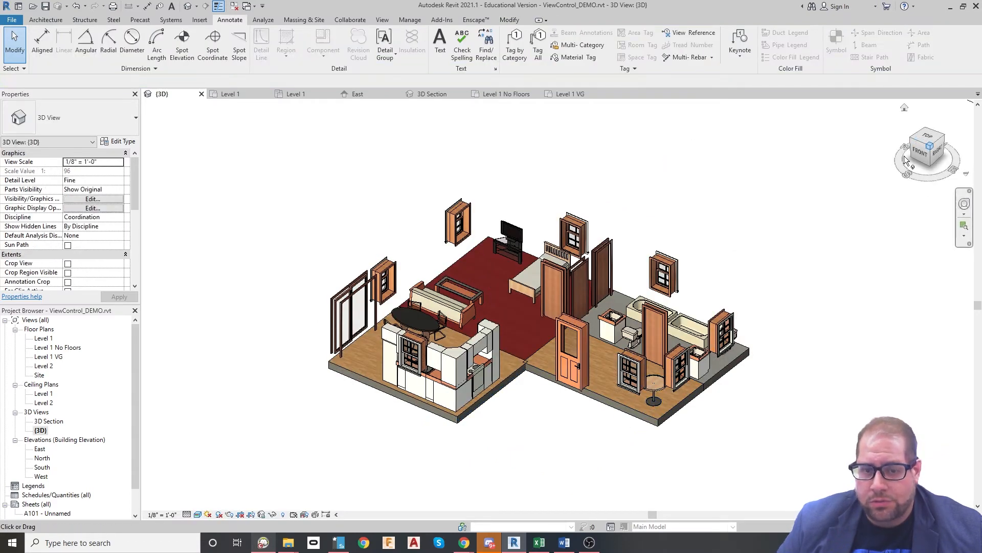
# Step: Reveal the hidden elements in the 3D view, unhide the wall category using a brick wall, and leave the reveal mode
pyautogui.moveTo(904, 156)
pyautogui.mouseDown()
pyautogui.moveTo(766, 153)
pyautogui.moveTo(726, 140)
pyautogui.moveTo(858, 141)
pyautogui.moveTo(933, 171)
pyautogui.mouseUp()
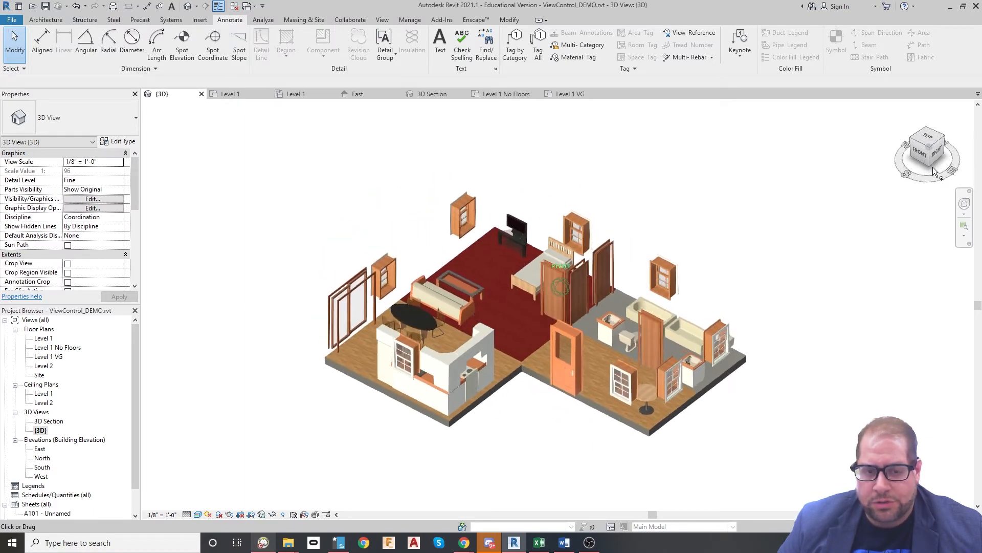
pyautogui.scroll(3, 575, 347)
pyautogui.moveTo(574, 346); pyautogui.dragTo(523, 319, button='middle')
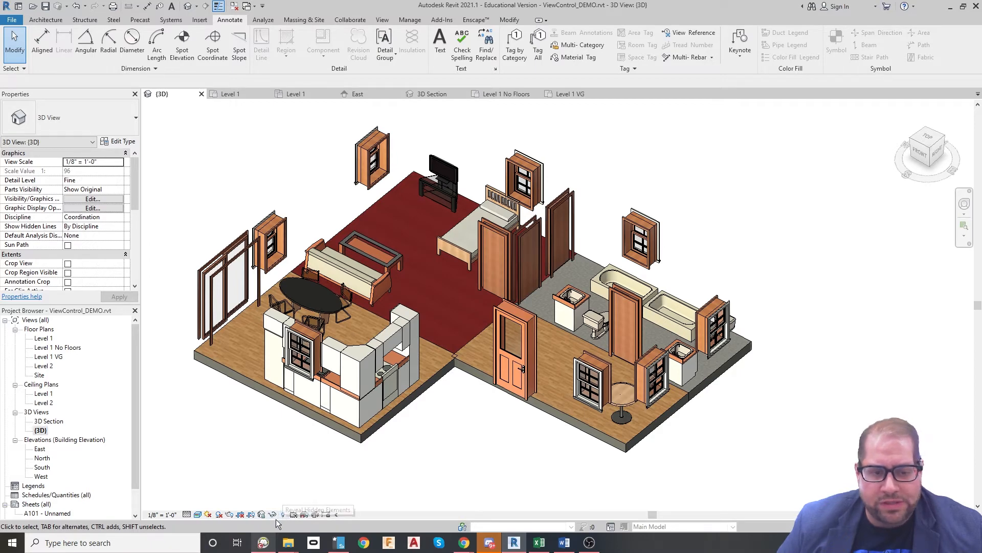
pyautogui.click(282, 516)
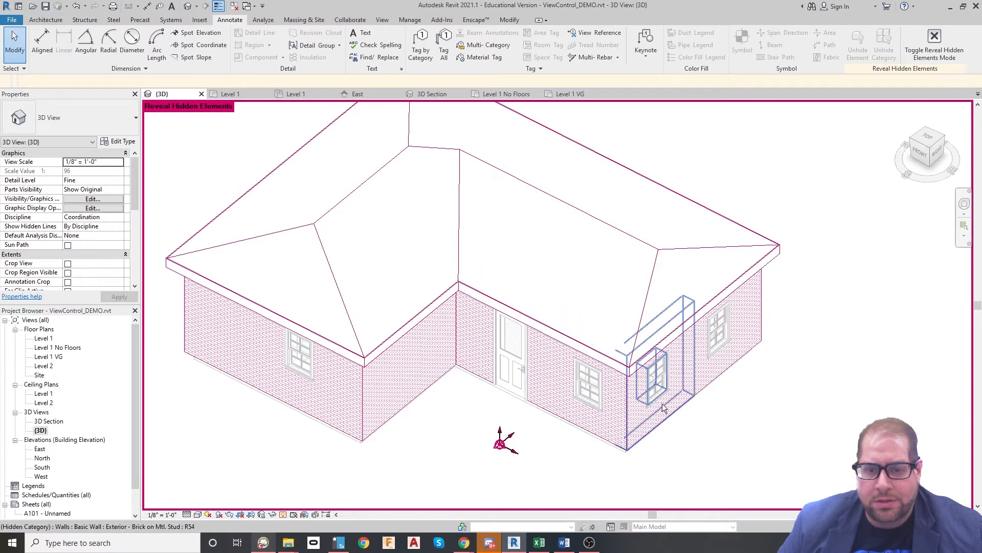
pyautogui.click(656, 425)
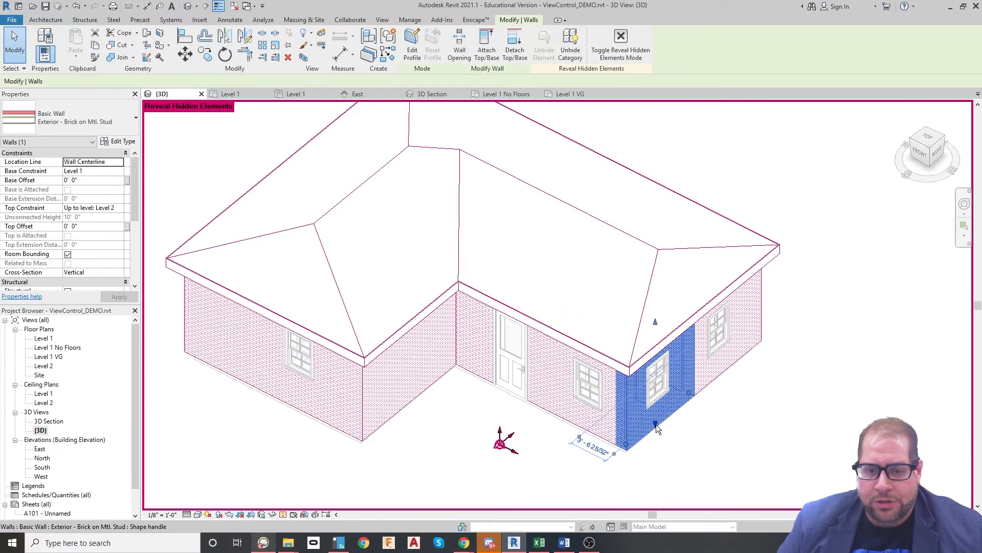
pyautogui.rightClick(656, 424)
pyautogui.moveTo(751, 225)
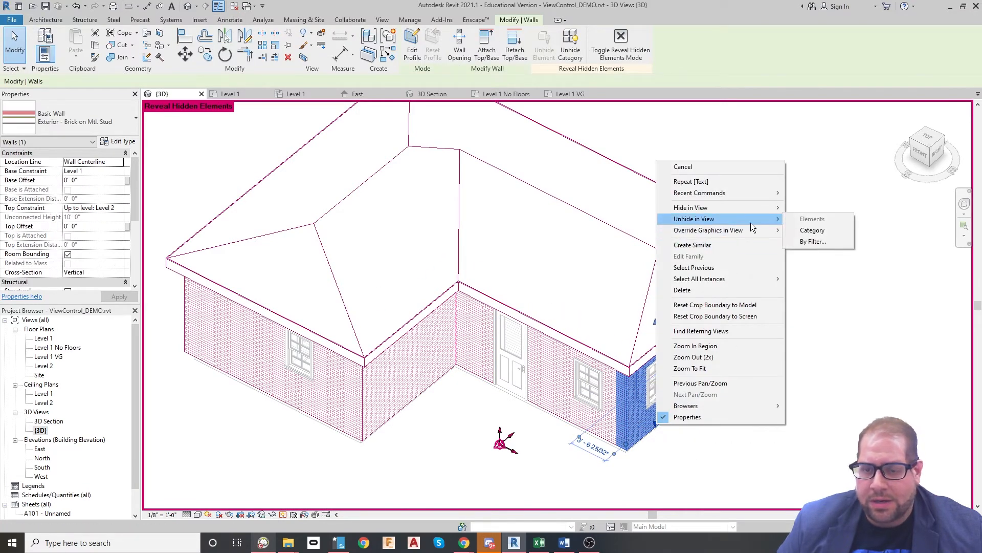
pyautogui.click(818, 231)
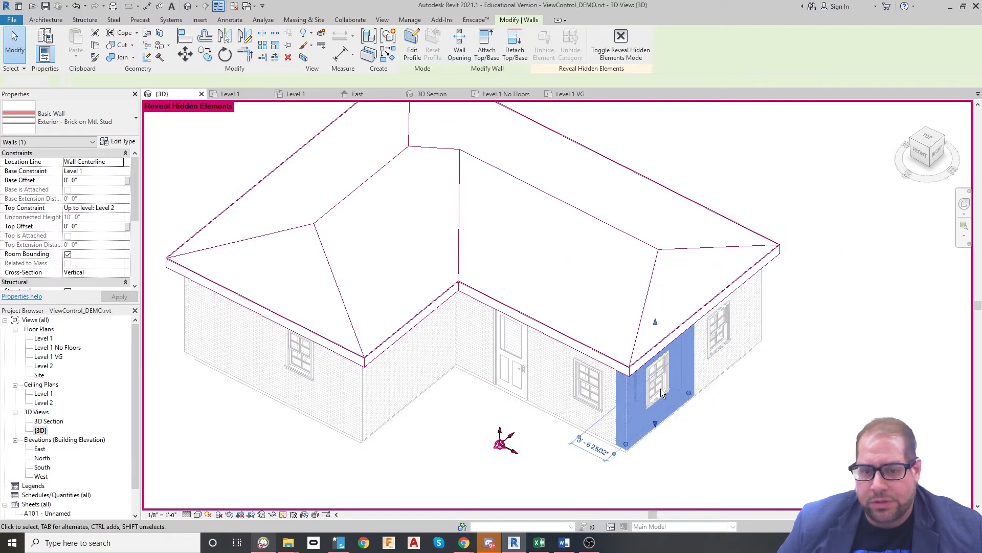
pyautogui.press('Escape')
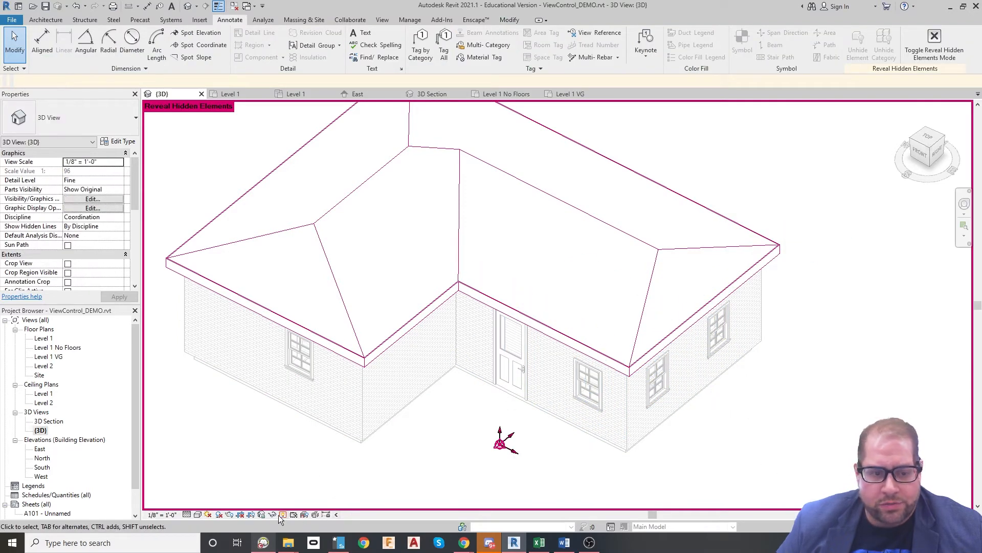
pyautogui.click(282, 514)
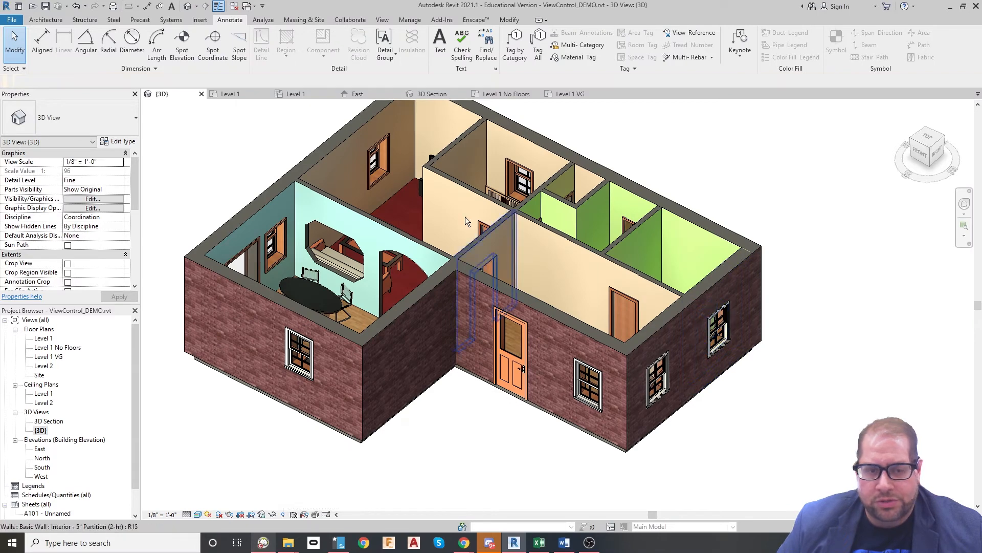
# Step: Toggle Reveal Hidden Elements on and off again in the 3D view
pyautogui.scroll(1, 400, 289)
pyautogui.moveTo(400, 289)
pyautogui.mouseDown(button='middle')
pyautogui.moveTo(485, 325)
pyautogui.moveTo(397, 282)
pyautogui.mouseUp(button='middle')
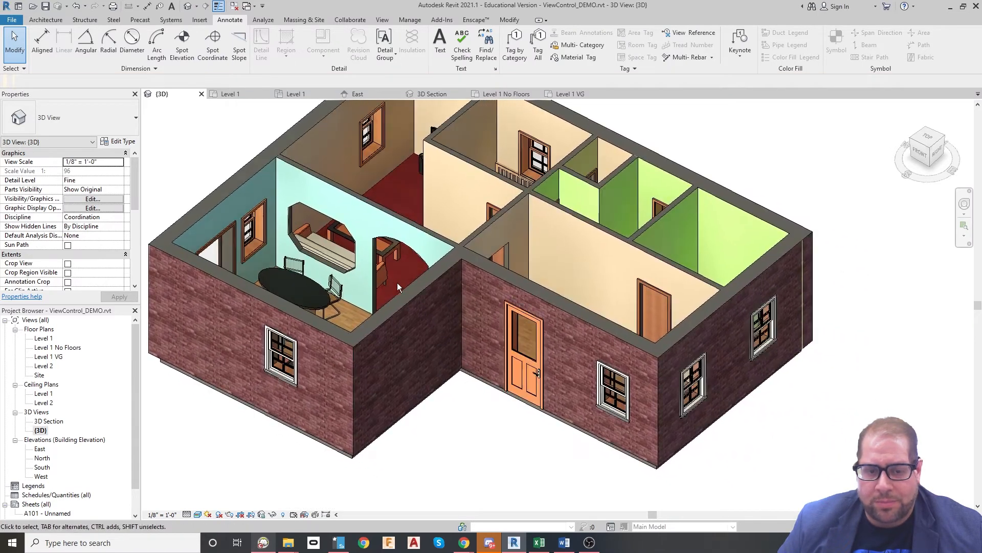
pyautogui.click(283, 514)
pyautogui.click(284, 513)
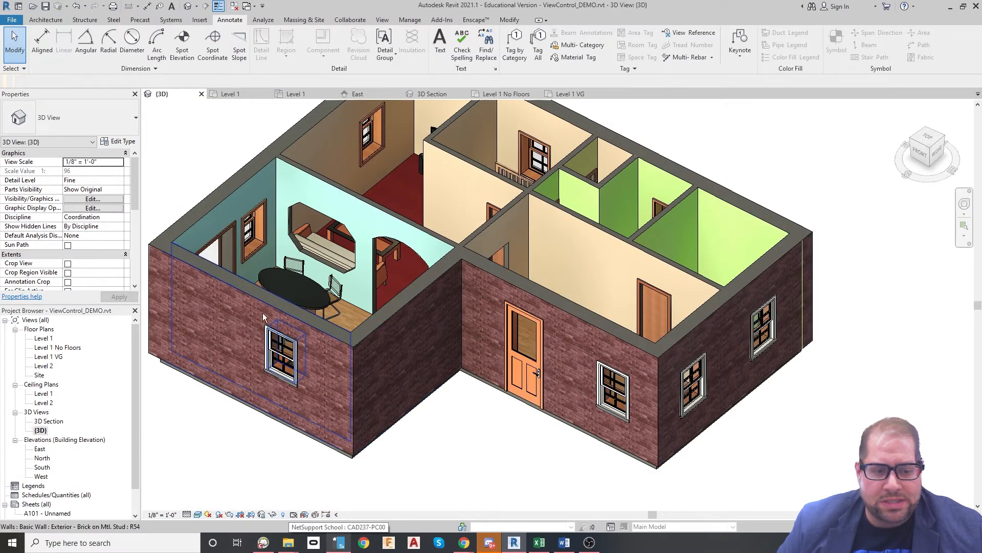
# Step: Temporarily isolate the wall category using the kitchen's exterior brick wall, and reset the temporary hide/isolate
pyautogui.click(237, 292)
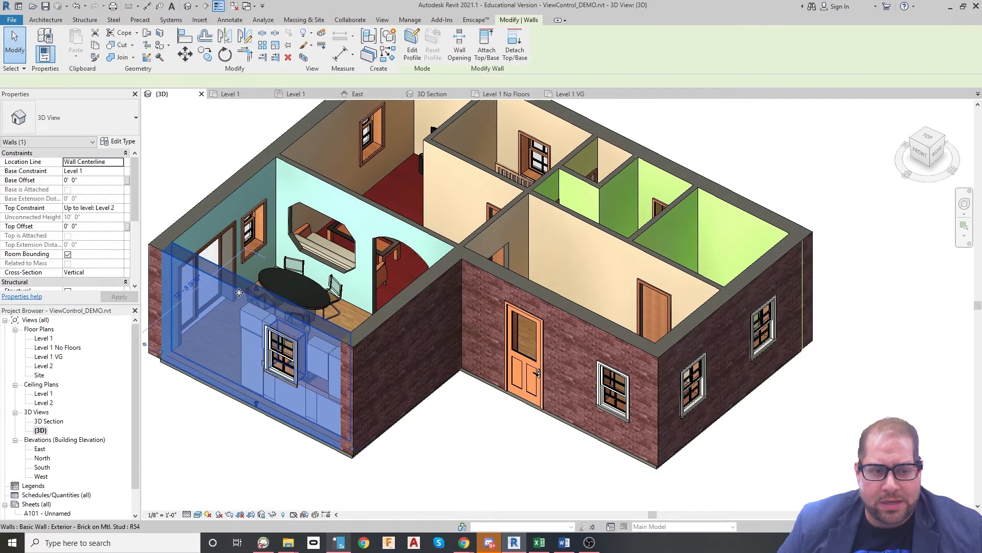
pyautogui.click(272, 516)
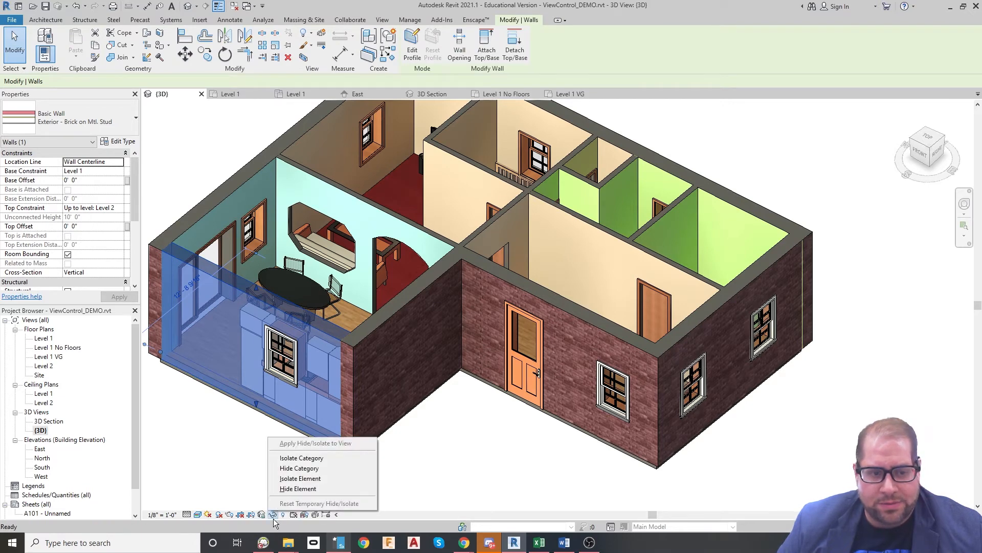
pyautogui.click(319, 458)
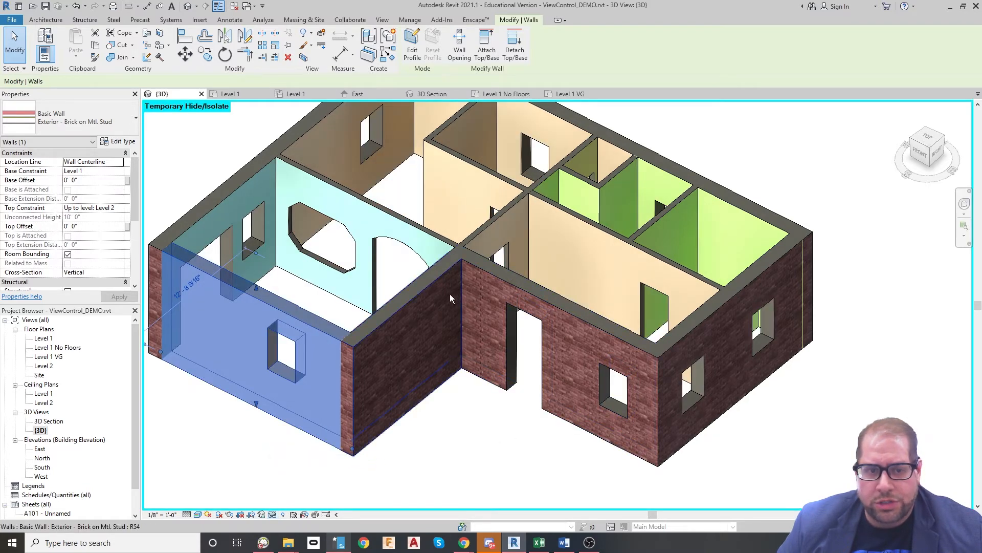
pyautogui.click(274, 513)
pyautogui.click(315, 504)
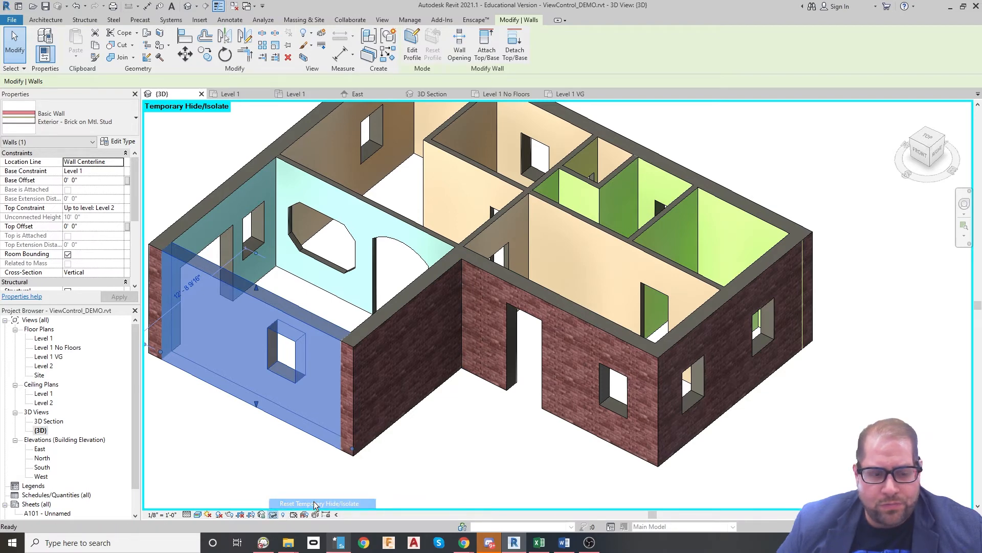
pyautogui.click(367, 480)
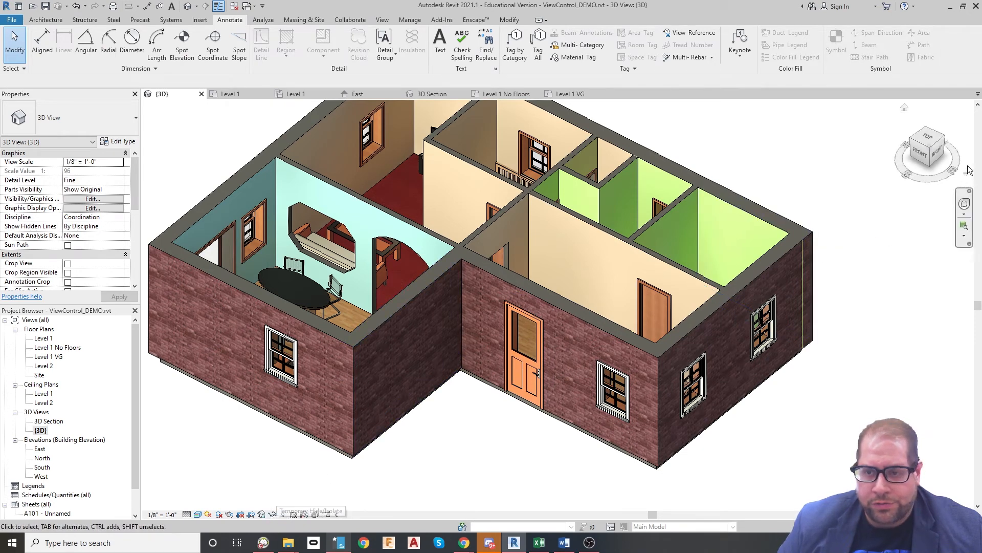
# Step: Review the view templates that can be temporarily applied to the 3D view, and close the list without applying any
pyautogui.moveTo(171, 134)
pyautogui.keyDown('shift'); pyautogui.mouseDown(button='middle')
pyautogui.moveTo(145, 172)
pyautogui.moveTo(182, 175)
pyautogui.moveTo(152, 174)
pyautogui.moveTo(162, 171)
pyautogui.mouseUp(button='middle'); pyautogui.keyUp('shift')
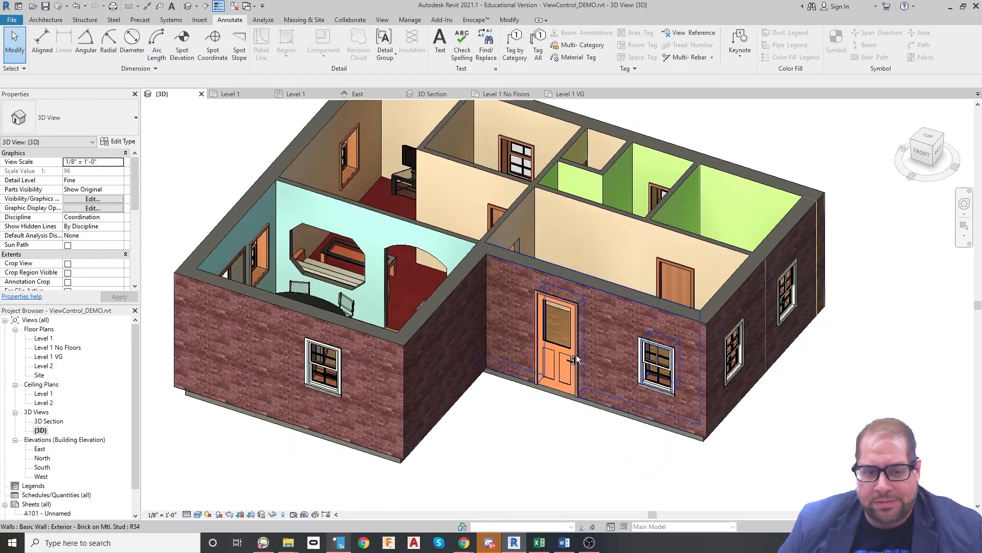
pyautogui.click(294, 515)
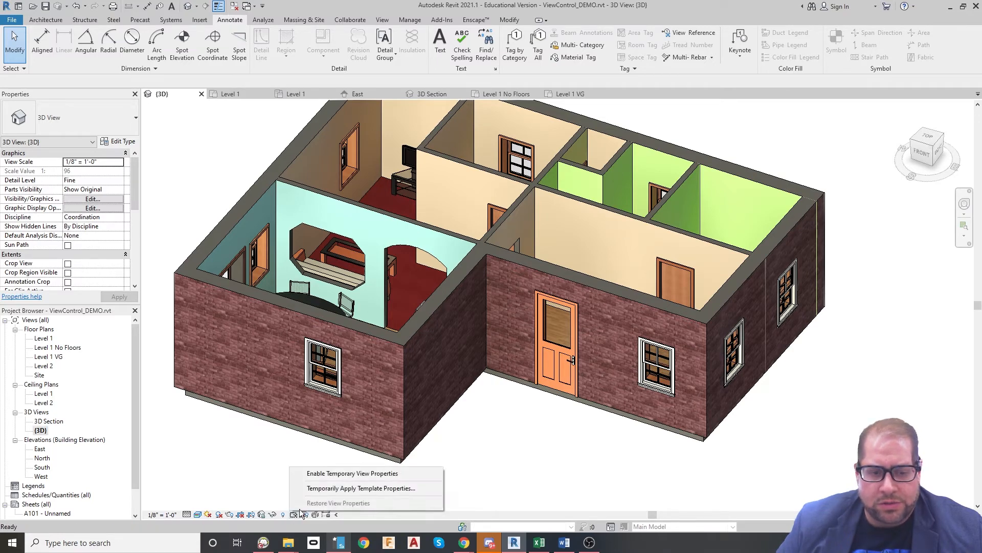
pyautogui.click(339, 489)
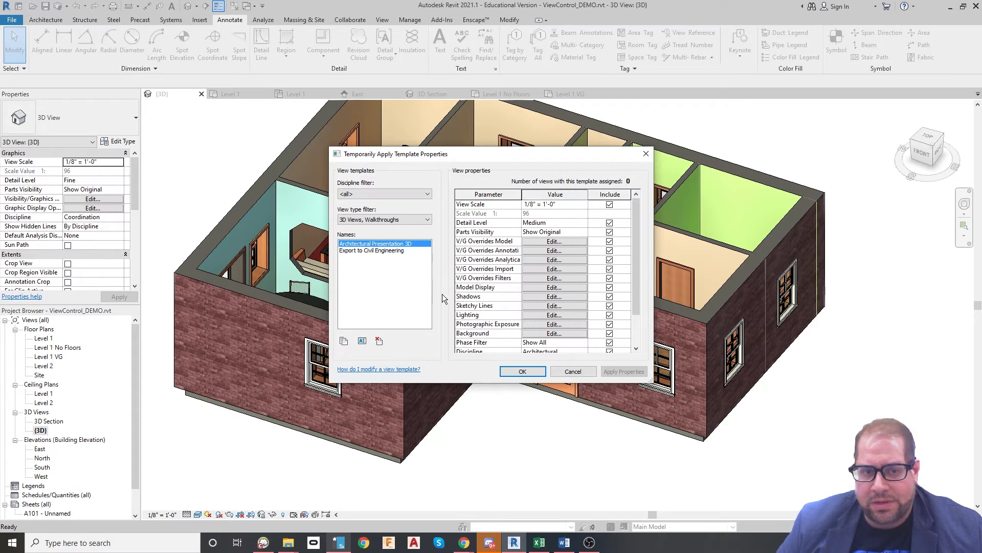
pyautogui.click(568, 372)
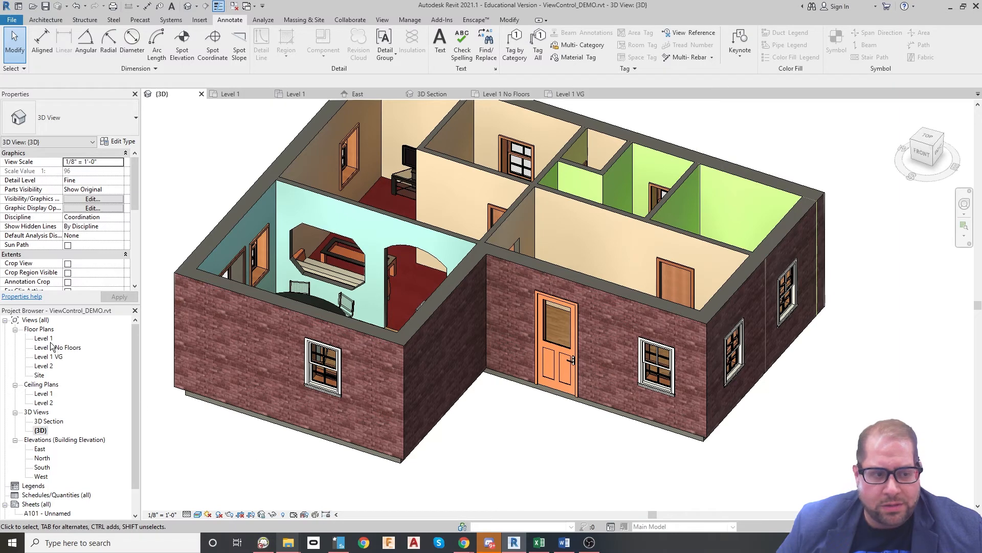
# Step: Open the Level 1 floor plan and turn on Reveal Constraints to examine the plan's constraints
pyautogui.click(44, 338)
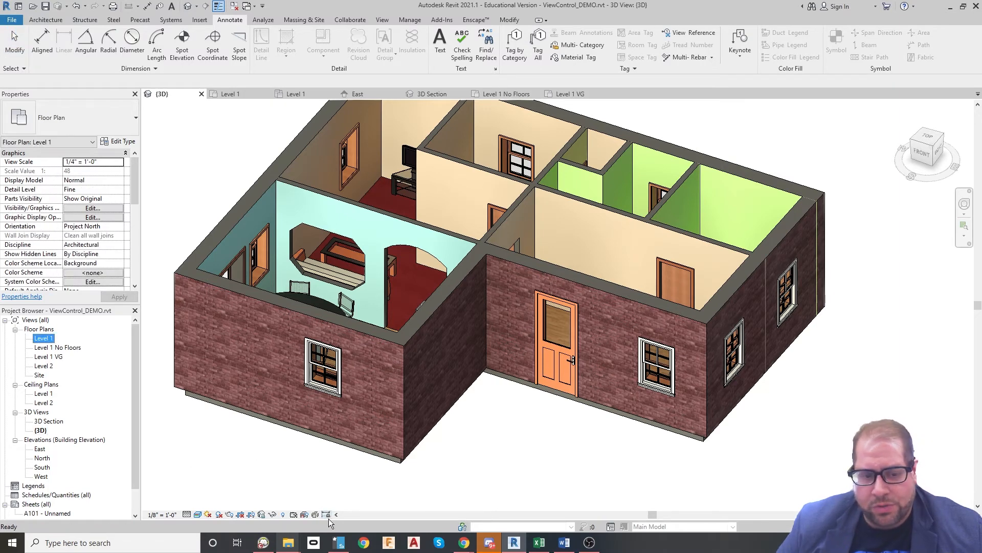
pyautogui.doubleClick(43, 340)
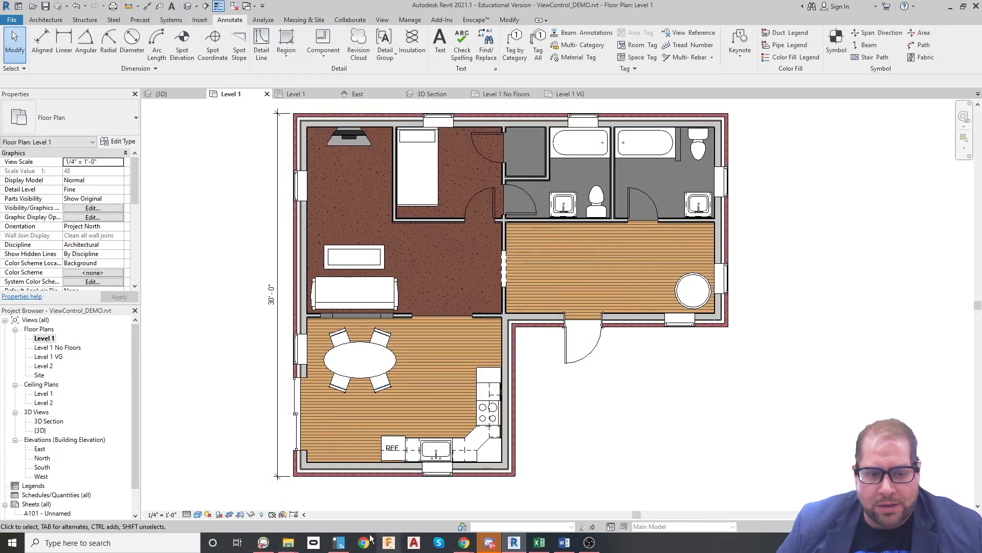
pyautogui.click(292, 513)
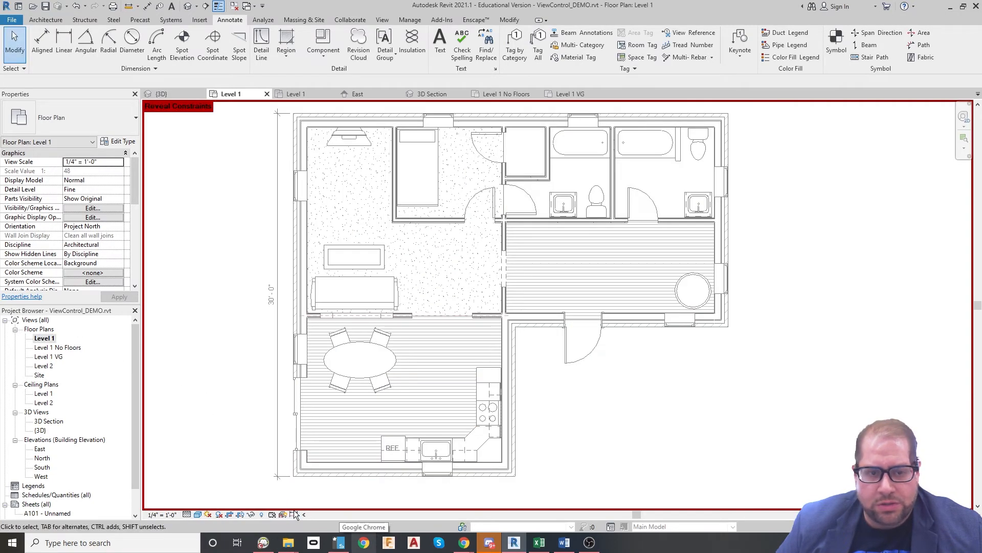
pyautogui.scroll(-2, 373, 394)
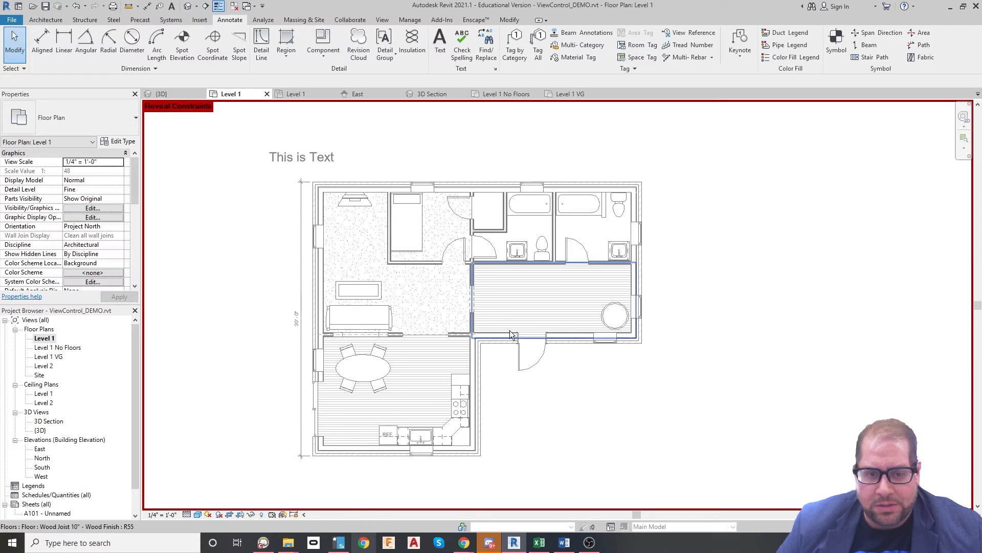
# Step: Align the coffee table's upper edge with the lower face of the bedroom wall and lock the alignment
pyautogui.scroll(2, 493, 339)
pyautogui.moveTo(420, 272); pyautogui.dragTo(460, 361, button='middle')
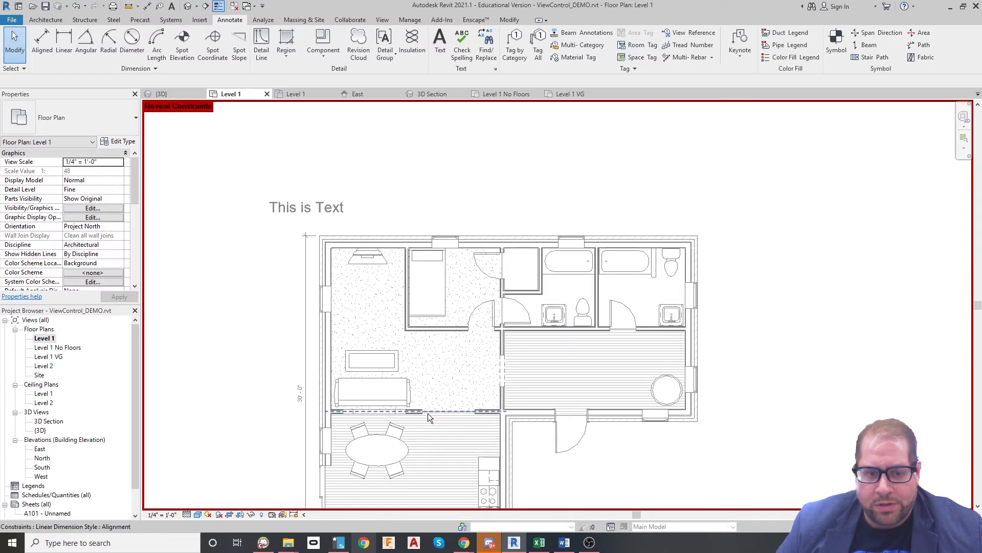
pyautogui.scroll(1, 428, 413)
pyautogui.moveTo(416, 397); pyautogui.dragTo(396, 371, button='middle')
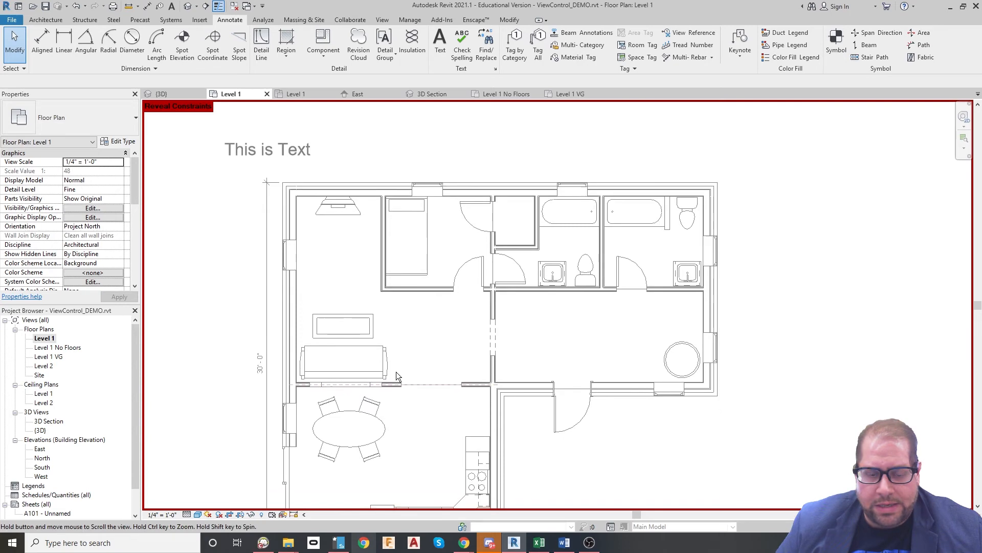
pyautogui.click(373, 331)
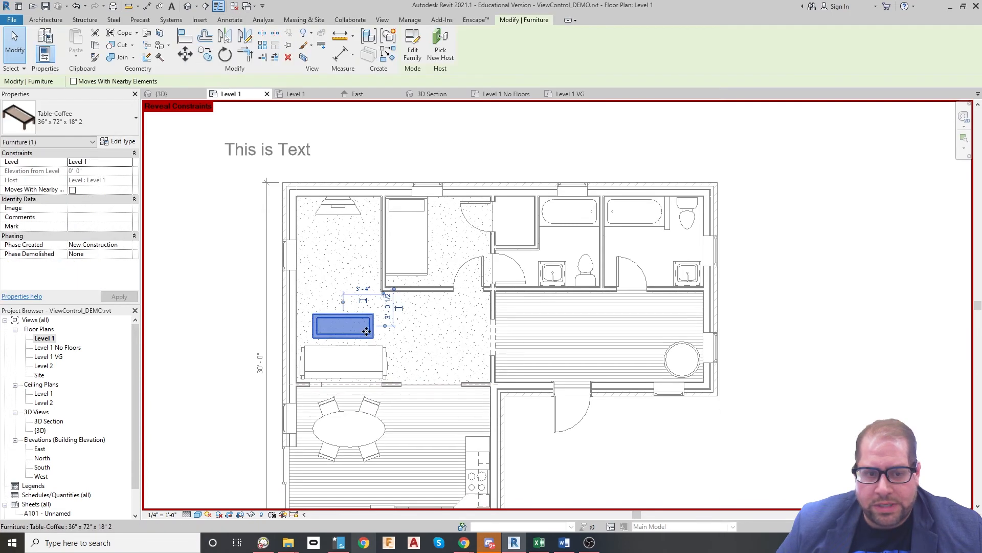
pyautogui.click(188, 41)
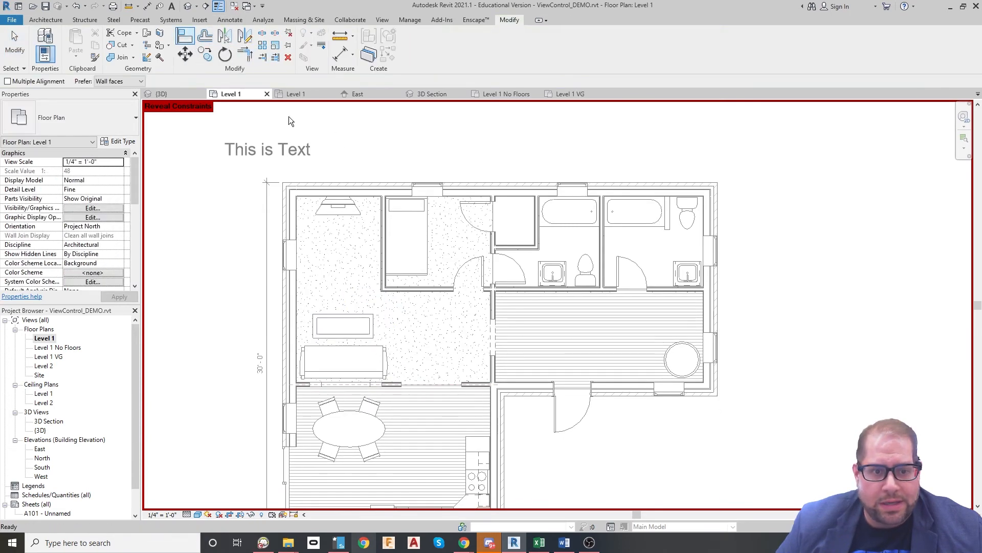
pyautogui.click(392, 292)
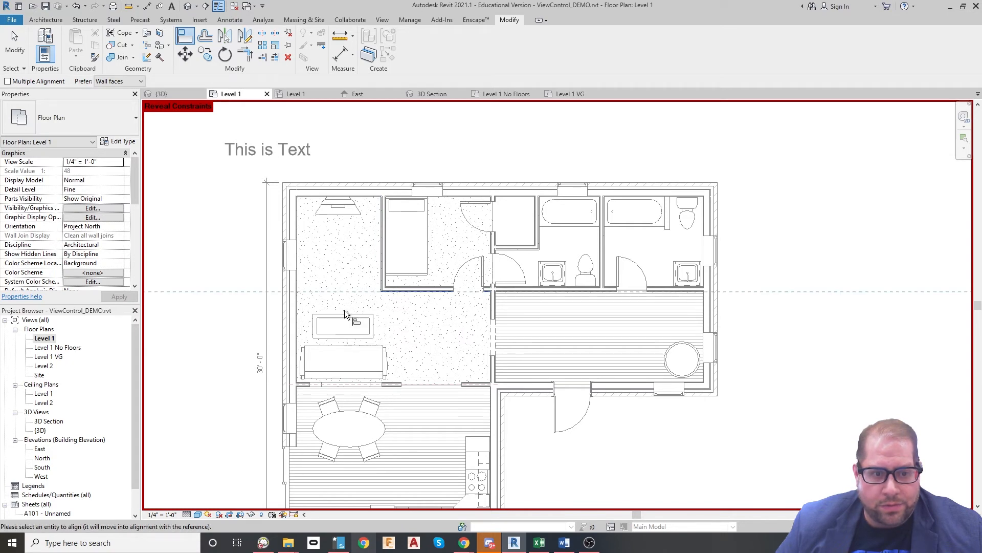
pyautogui.click(345, 312)
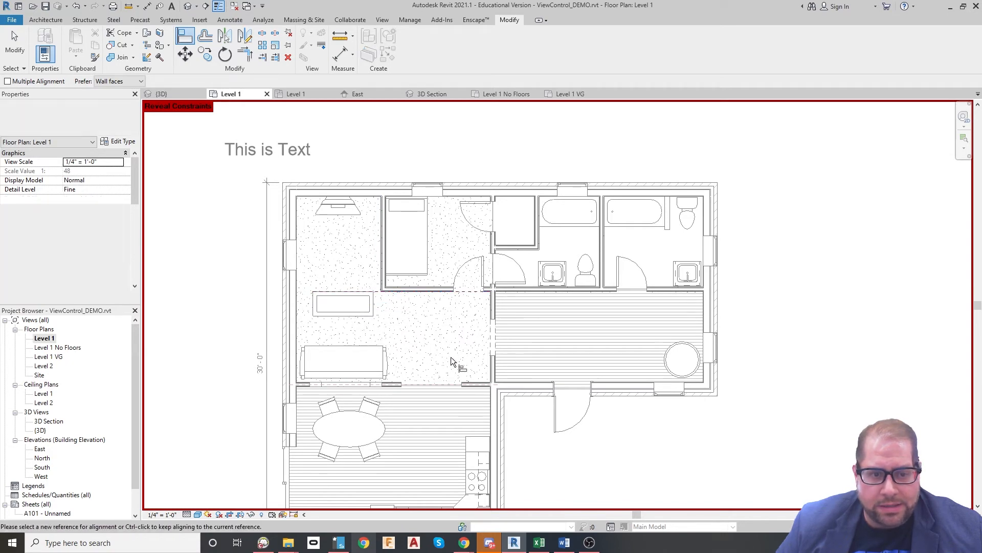
pyautogui.press('Escape')
pyautogui.press('Escape')
# Step: Toggle Reveal Constraints off and on to examine the coffee table's alignment constraint, and turn it off again
pyautogui.scroll(2, 434, 453)
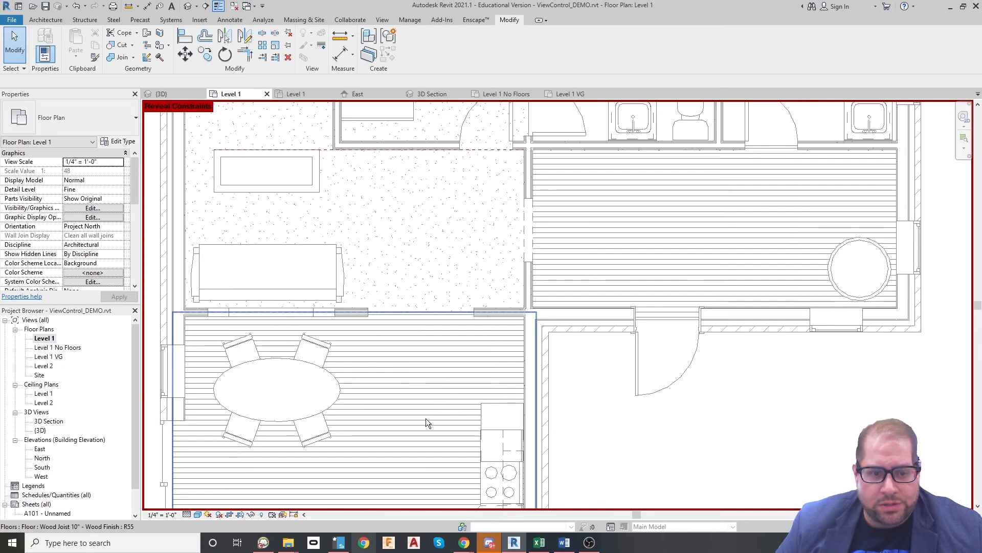
pyautogui.scroll(-1, 426, 419)
pyautogui.click(291, 517)
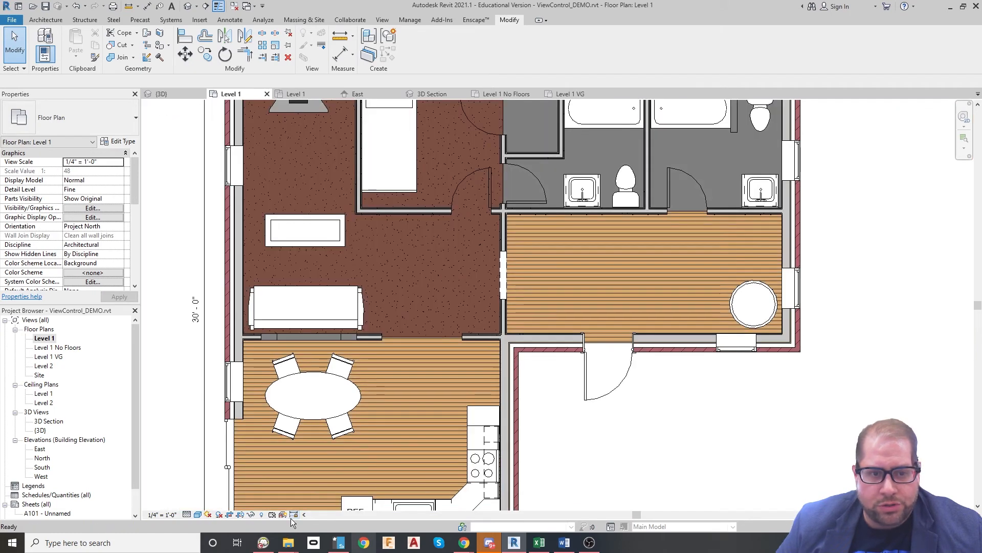
pyautogui.click(291, 517)
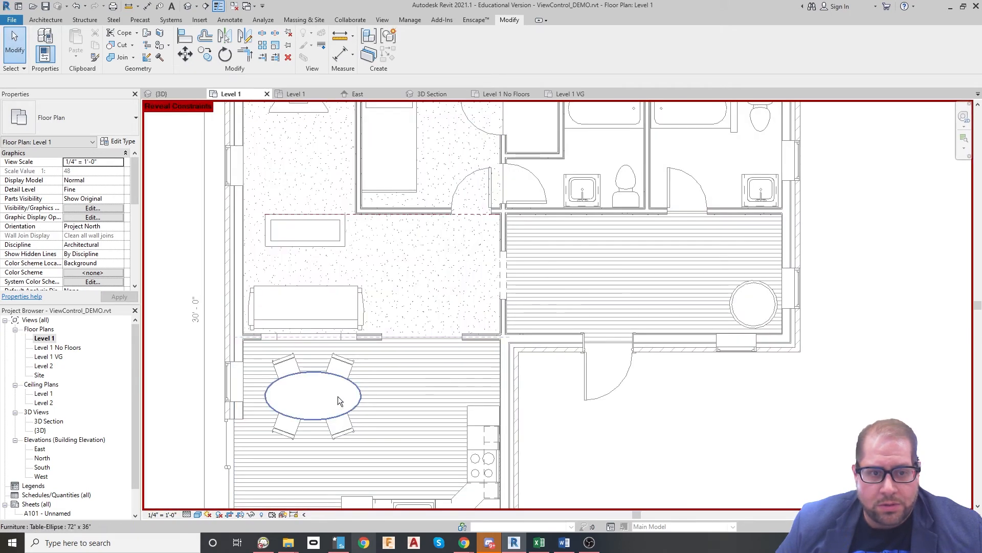
pyautogui.scroll(-1, 337, 396)
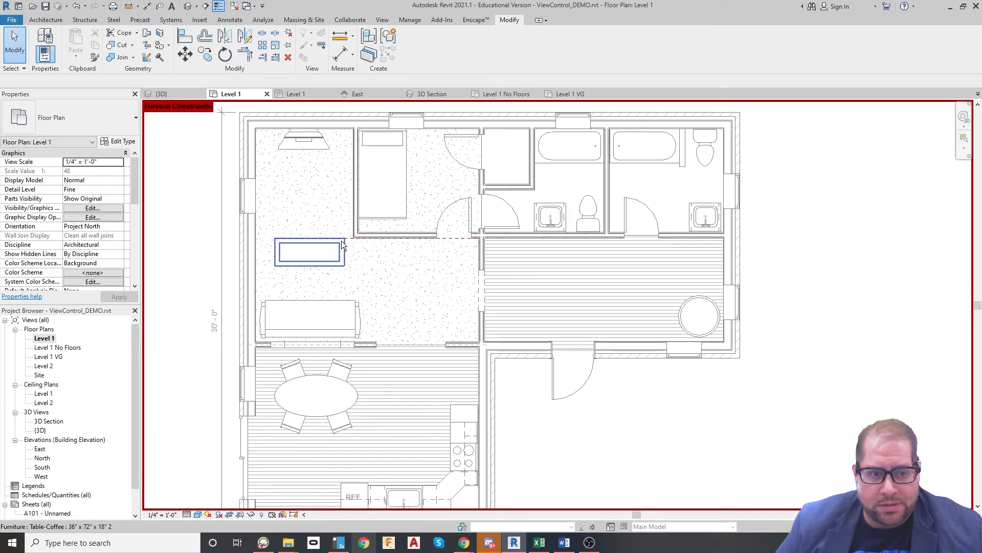
pyautogui.click(293, 513)
pyautogui.scroll(-1, 484, 376)
pyautogui.moveTo(489, 382); pyautogui.dragTo(479, 360, button='middle')
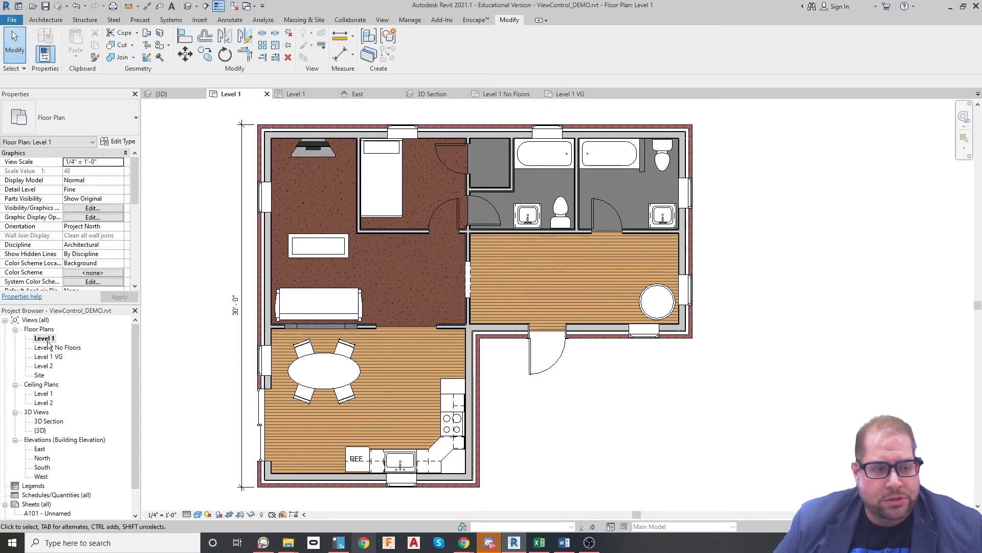
# Step: Open the Level 1 VG floor plan's Visibility/Graphic Overrides and turn off the visibility of all model categories
pyautogui.doubleClick(49, 357)
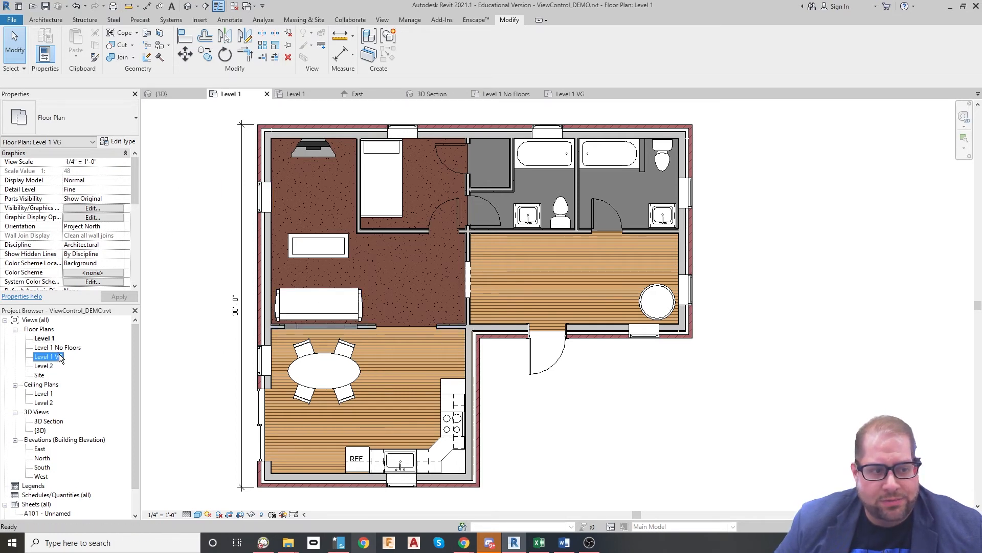
pyautogui.scroll(1, 489, 318)
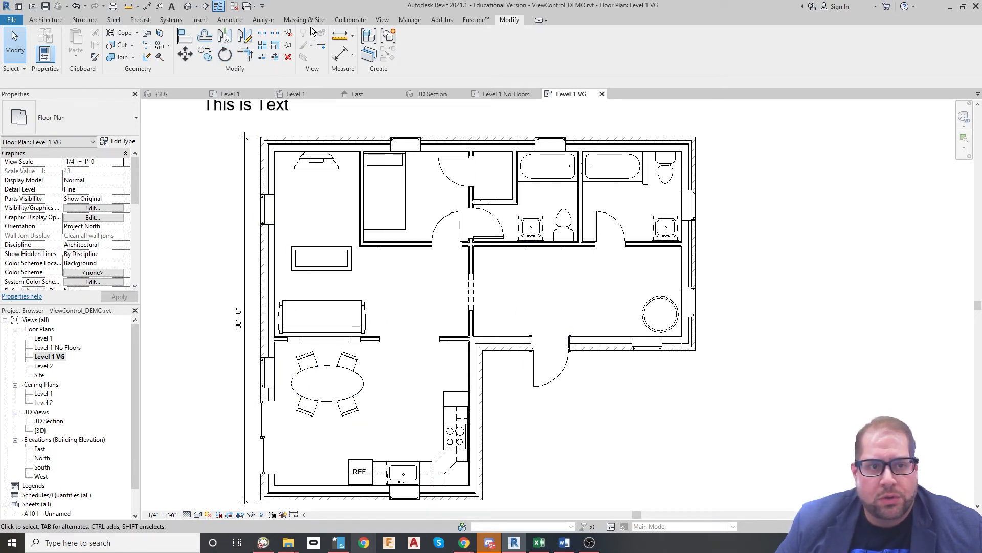
pyautogui.click(383, 19)
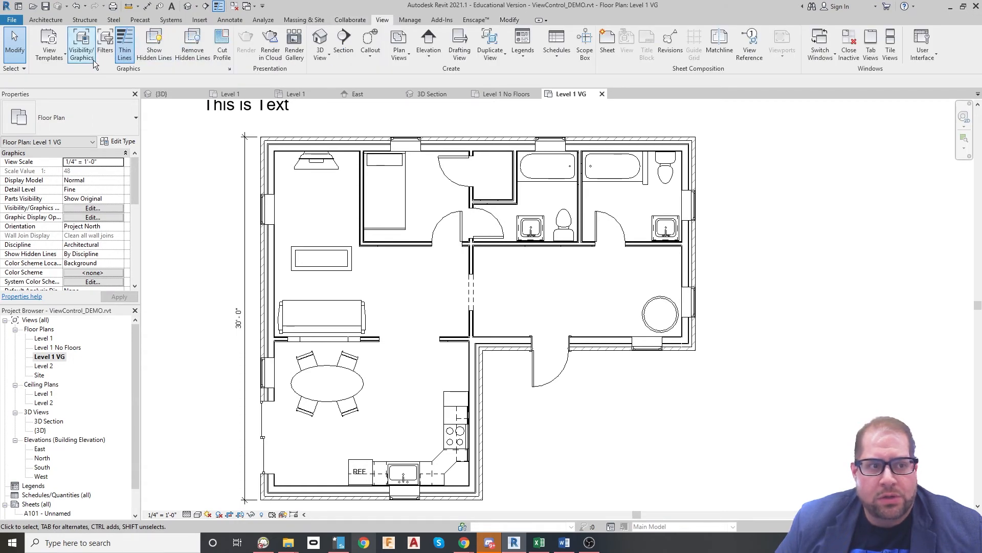
pyautogui.click(79, 56)
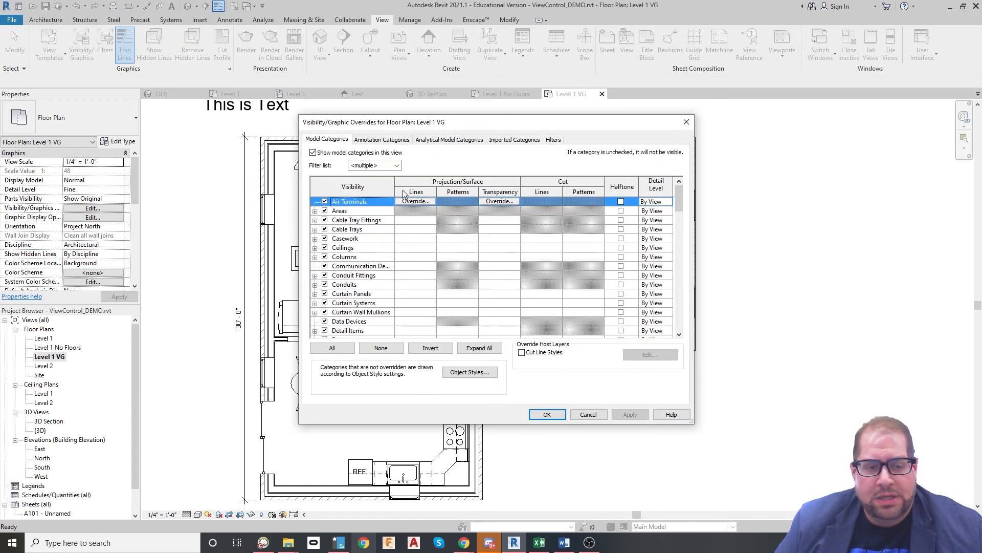
pyautogui.click(345, 350)
pyautogui.click(325, 229)
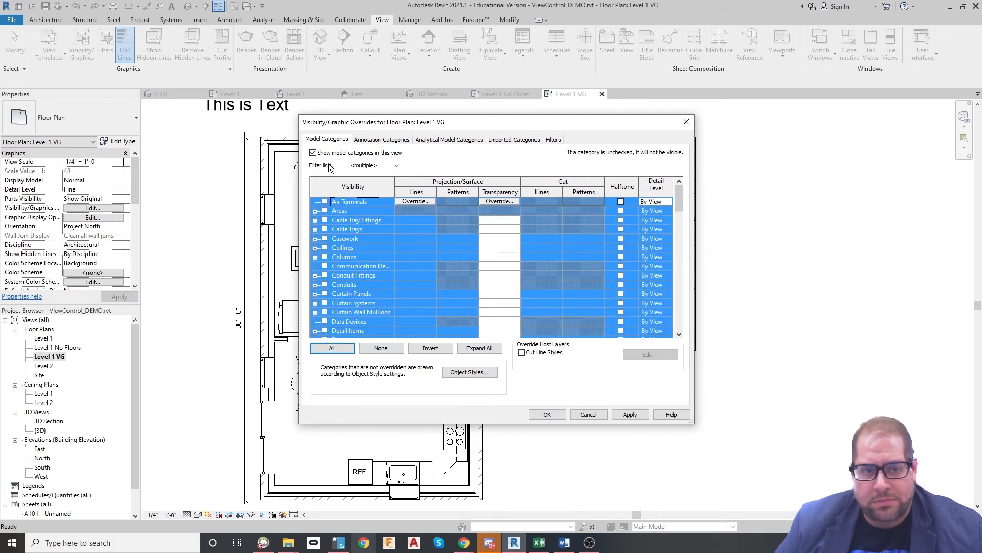
# Step: Review the annotation, analytical model and imported categories in the overrides, and return to the model categories
pyautogui.click(371, 141)
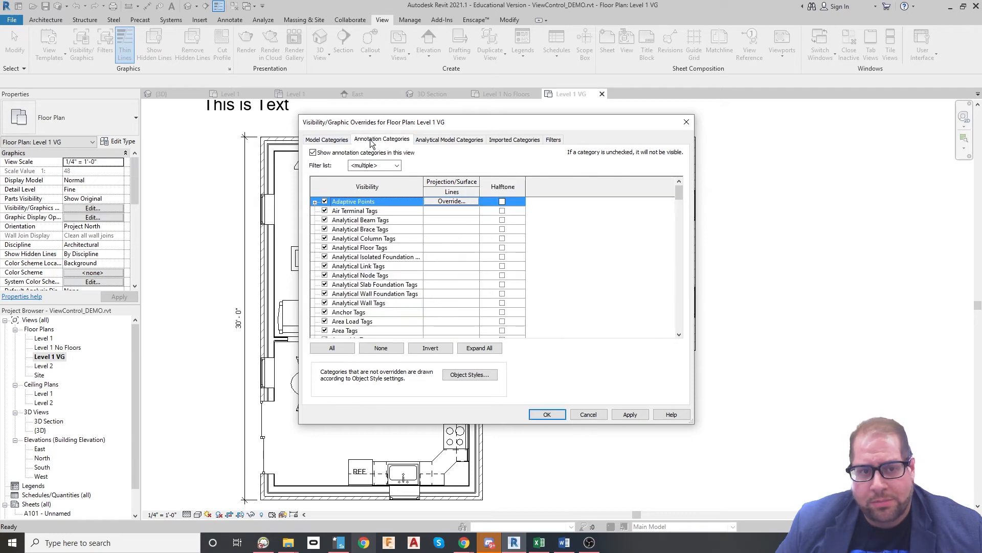
pyautogui.click(468, 140)
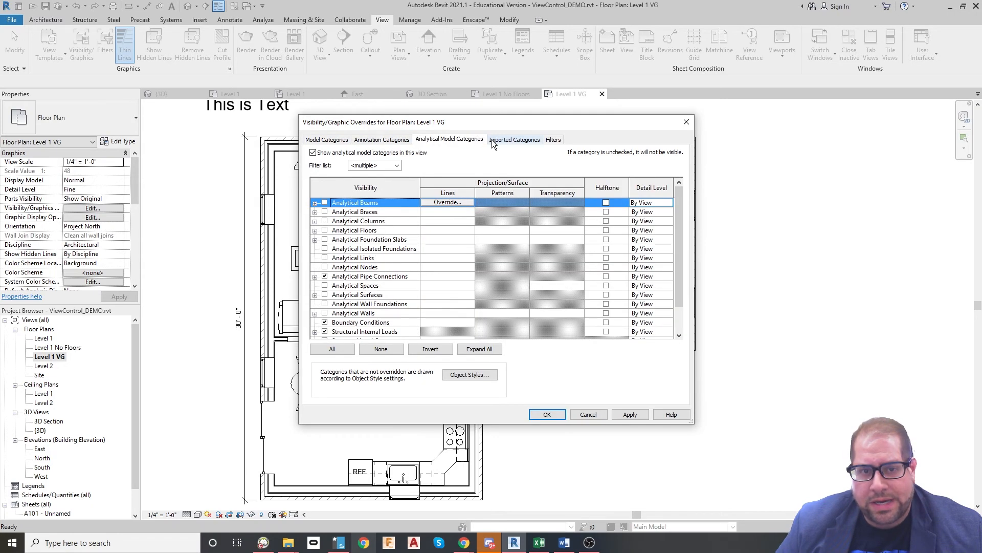
pyautogui.click(510, 141)
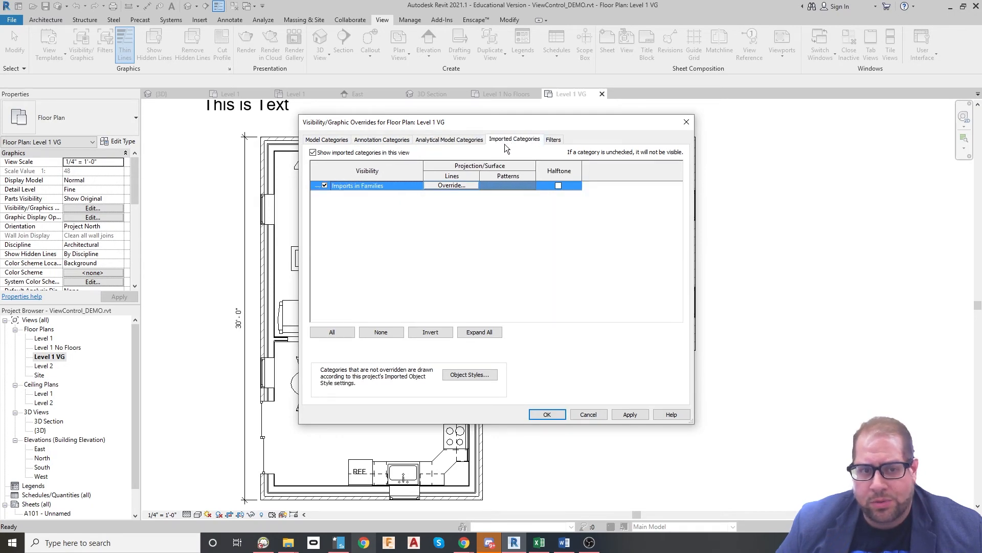
pyautogui.click(332, 139)
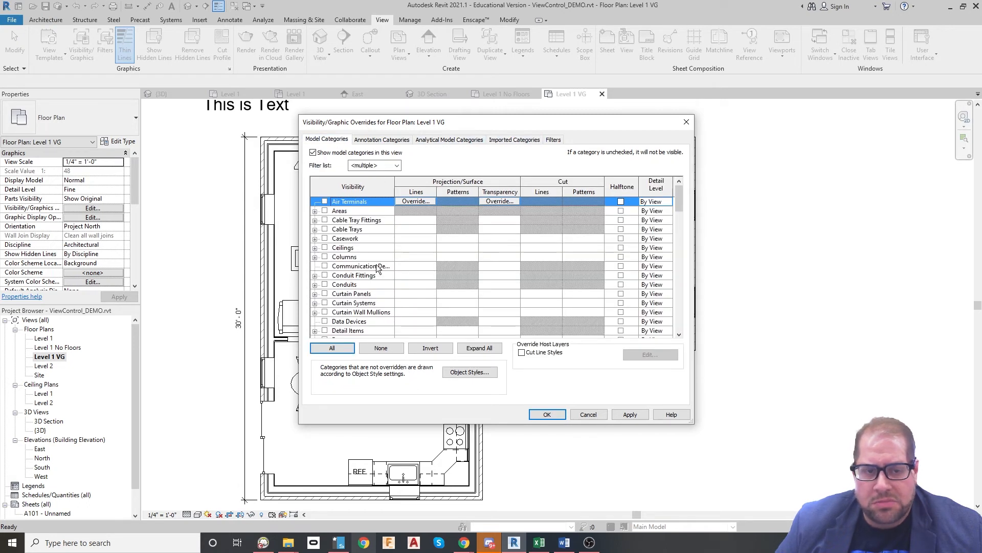
# Step: Turn on the visibility of the Doors and Lines model categories
pyautogui.click(324, 210)
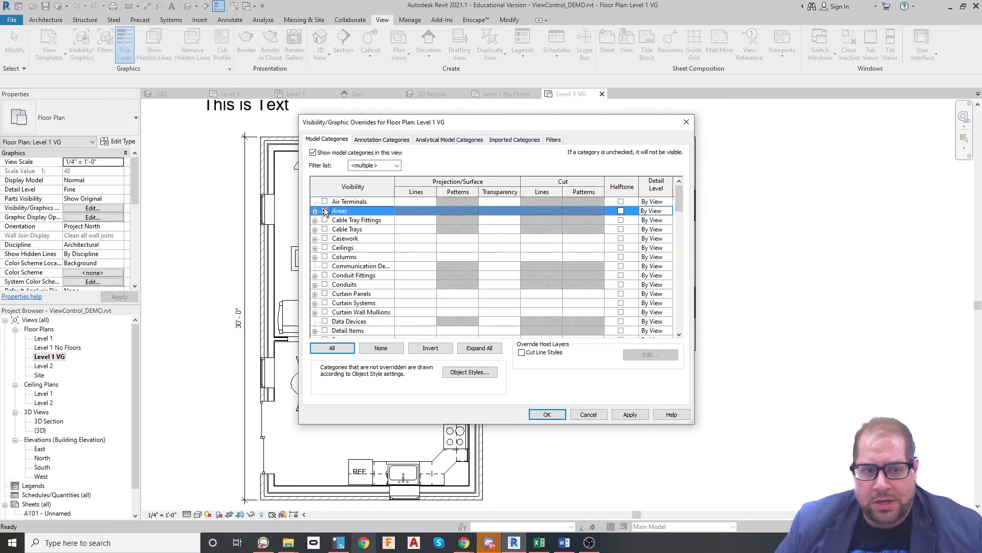
pyautogui.scroll(-1, 339, 305)
pyautogui.scroll(-1, 339, 307)
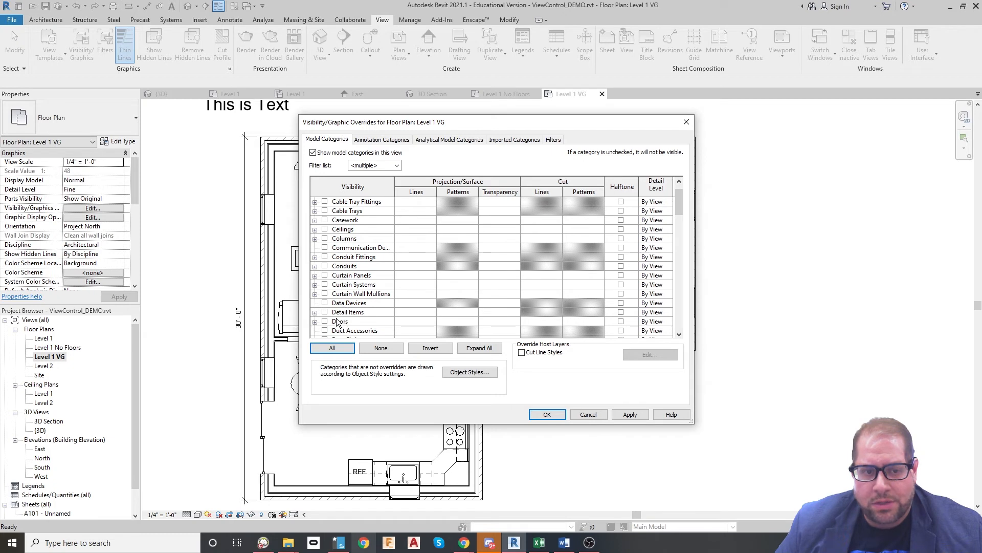
pyautogui.click(325, 321)
pyautogui.scroll(-2, 327, 326)
pyautogui.scroll(-5, 327, 323)
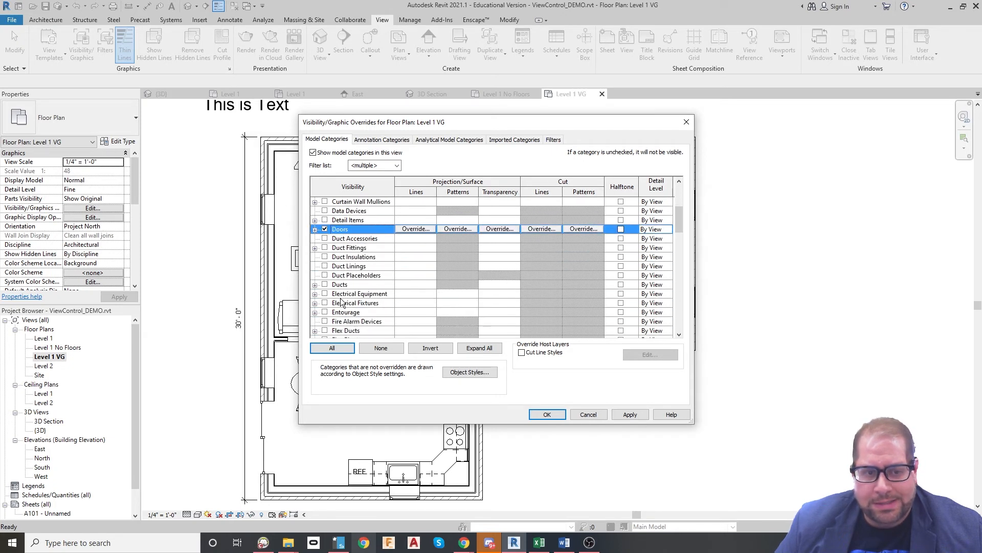
pyautogui.scroll(-2, 342, 302)
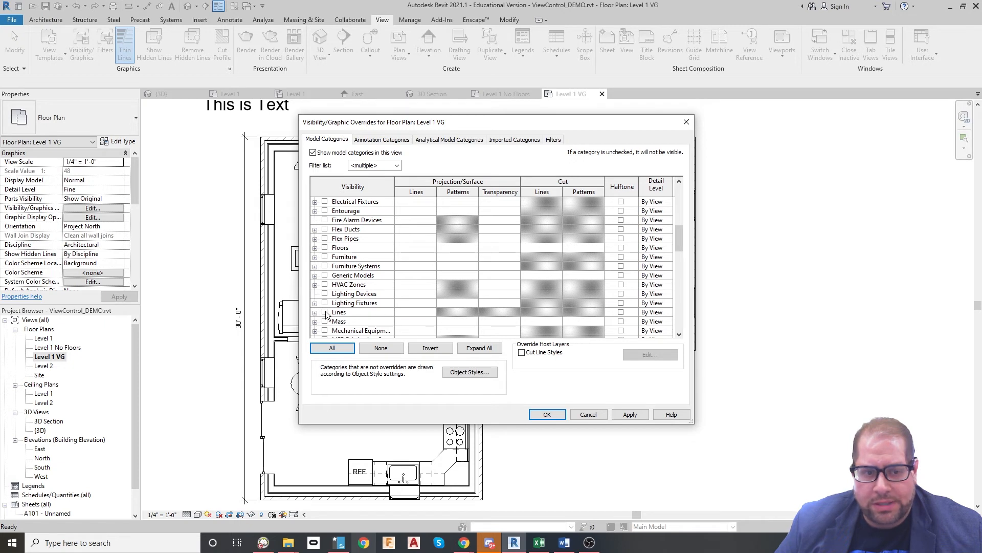
pyautogui.click(326, 313)
pyautogui.scroll(-3, 392, 290)
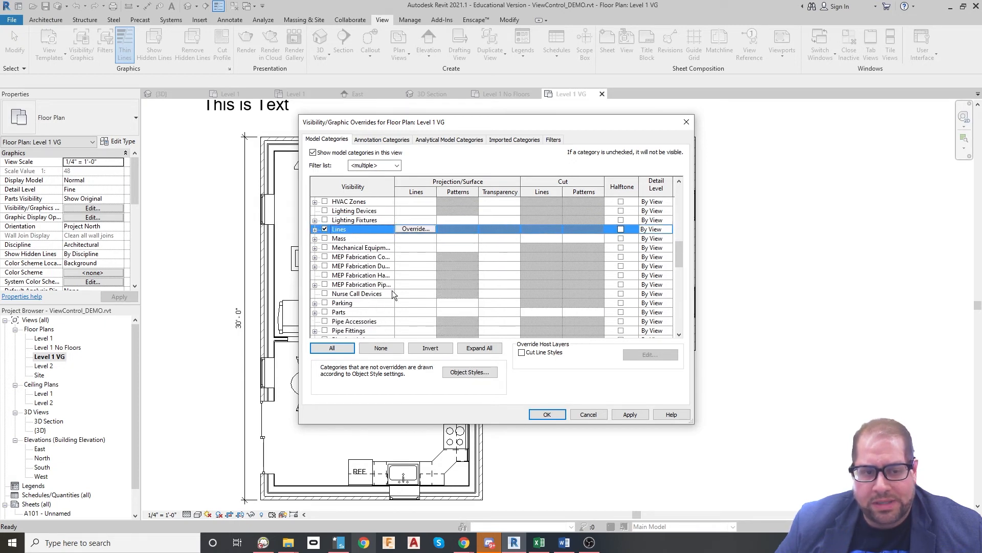
# Step: Turn on the visibility of the Walls and Windows model categories and apply the overrides to the plan
pyautogui.scroll(-4, 391, 290)
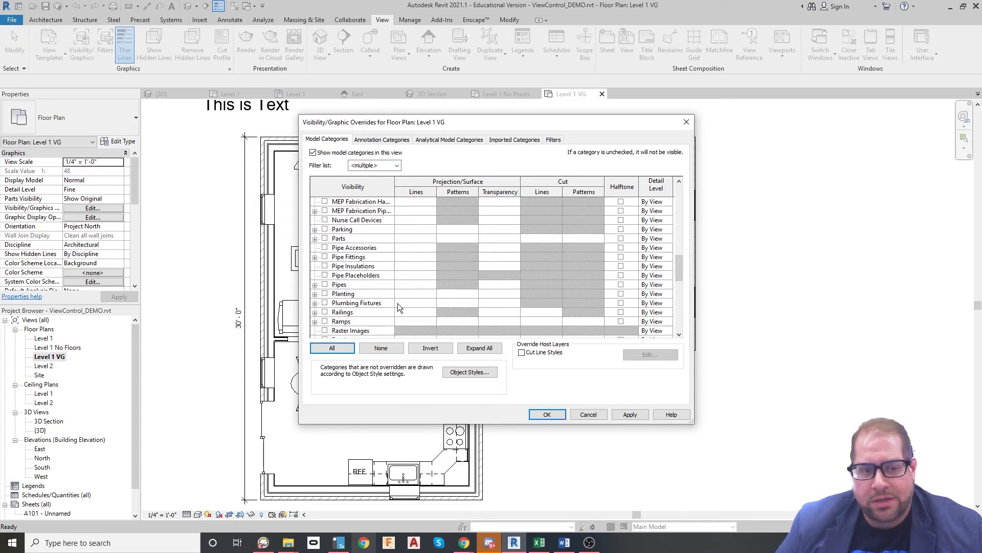
pyautogui.scroll(1, 398, 302)
pyautogui.scroll(-2, 397, 296)
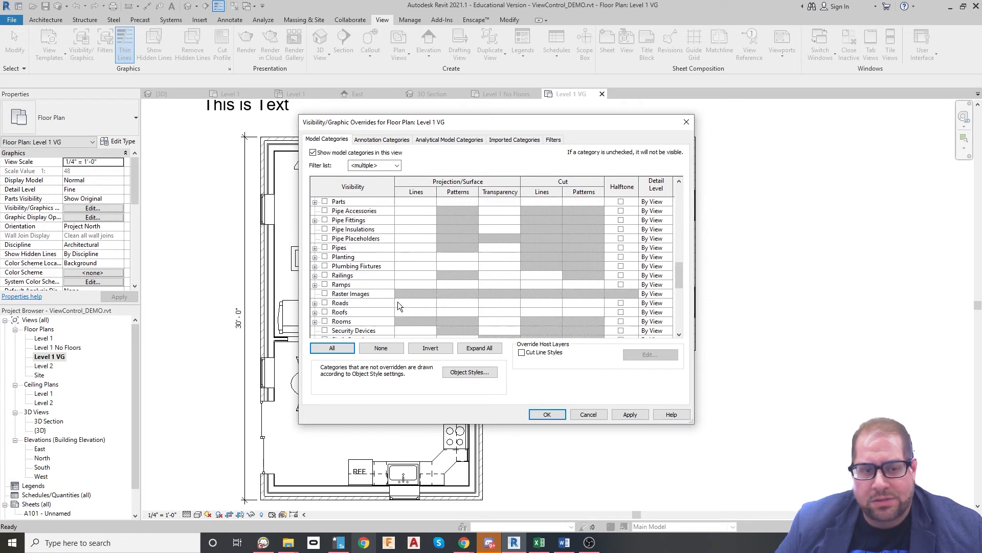
pyautogui.scroll(-8, 398, 305)
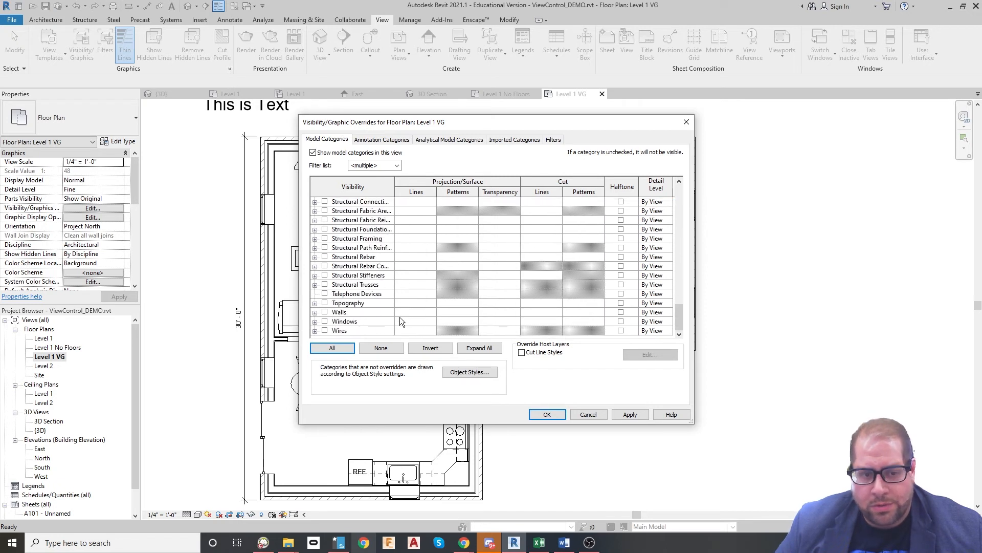
pyautogui.click(325, 312)
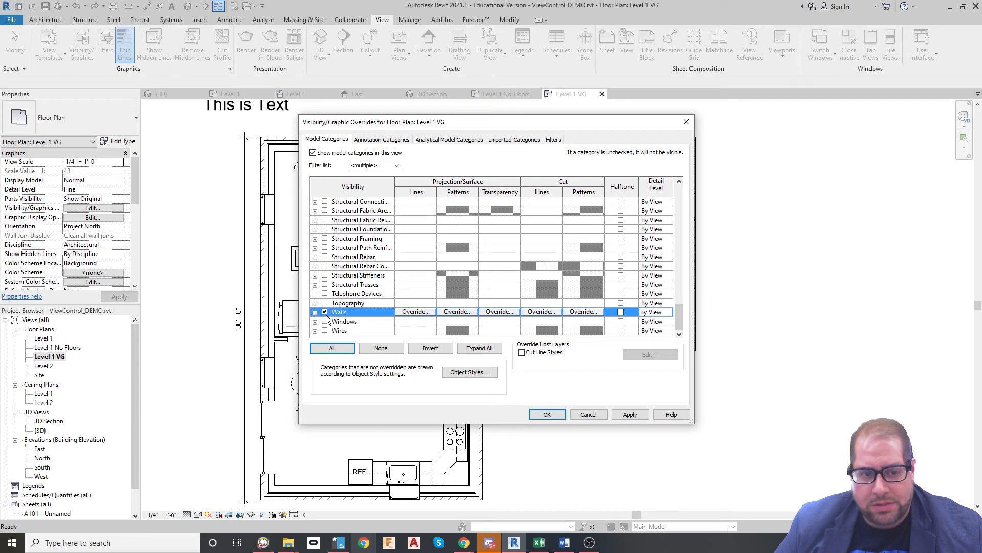
pyautogui.click(325, 321)
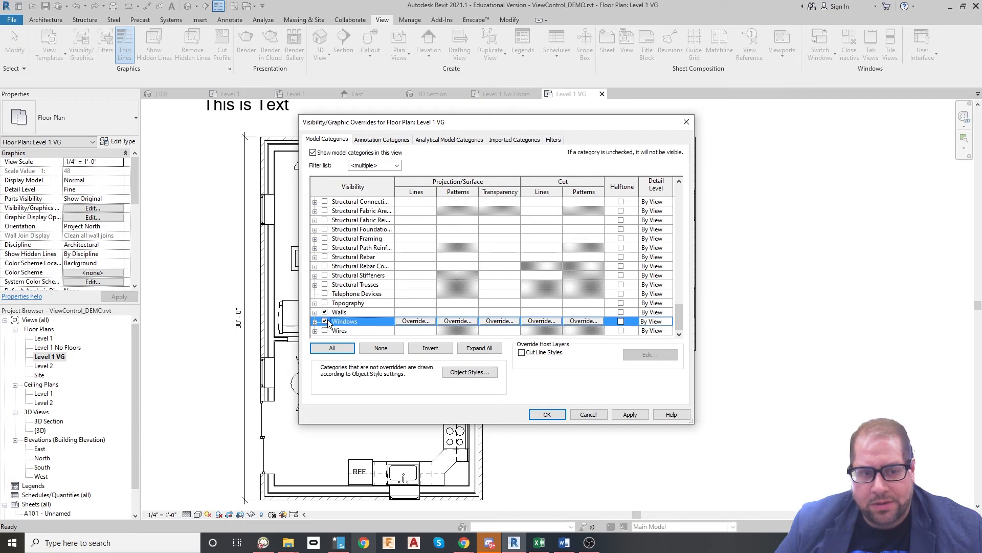
pyautogui.click(550, 416)
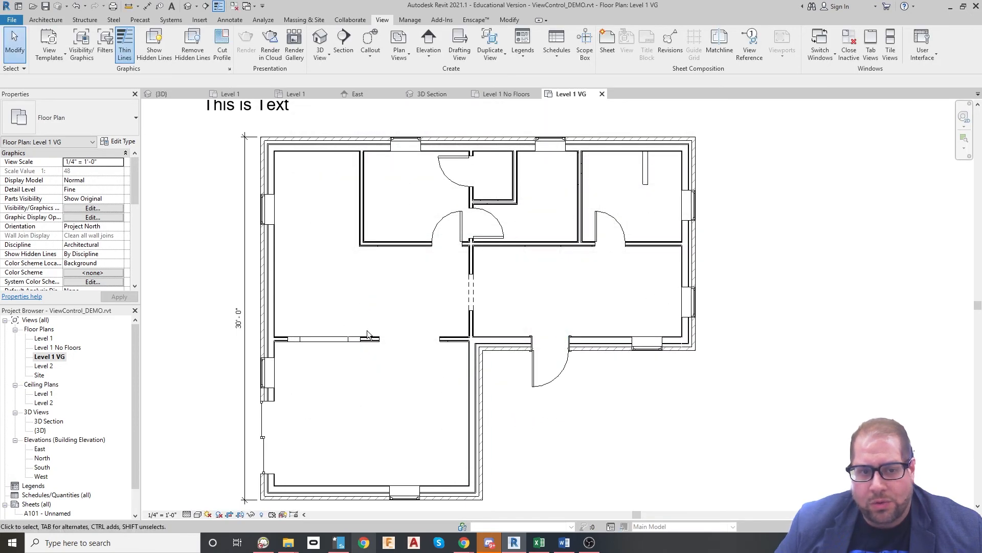
# Step: Examine the walls, doors and windows across the Level 1 VG plan
pyautogui.scroll(-2, 403, 350)
pyautogui.moveTo(404, 350); pyautogui.dragTo(492, 348, button='middle')
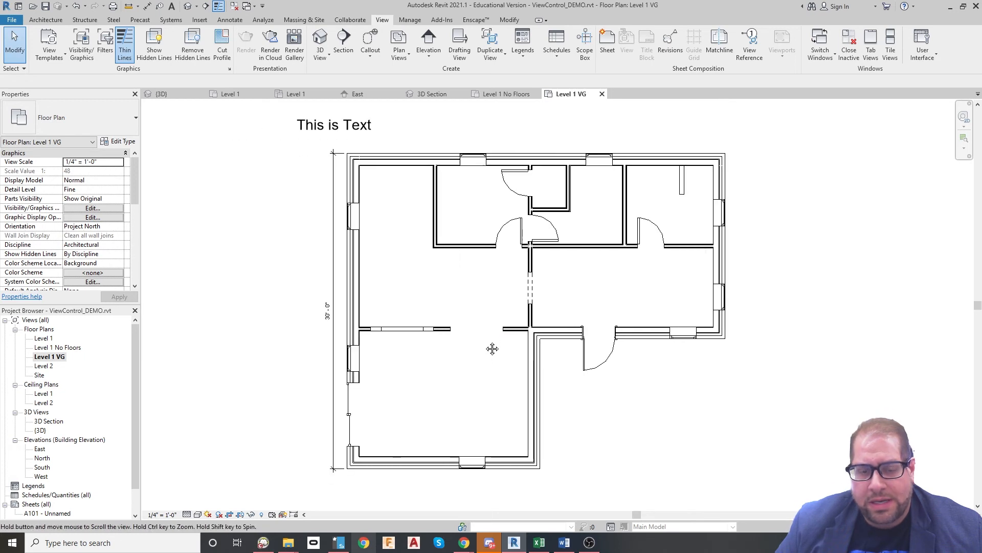
pyautogui.scroll(4, 593, 280)
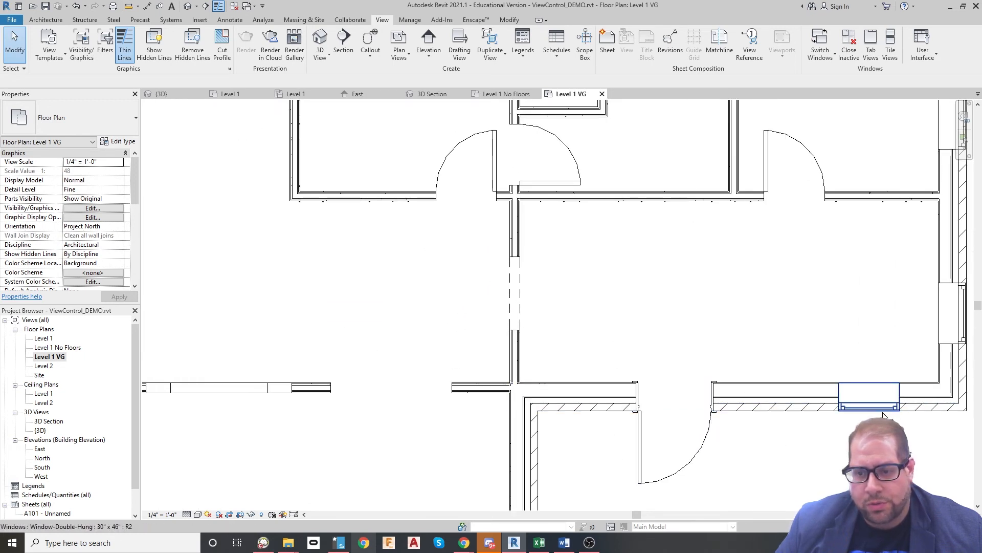
pyautogui.scroll(-2, 851, 406)
pyautogui.scroll(-1, 358, 335)
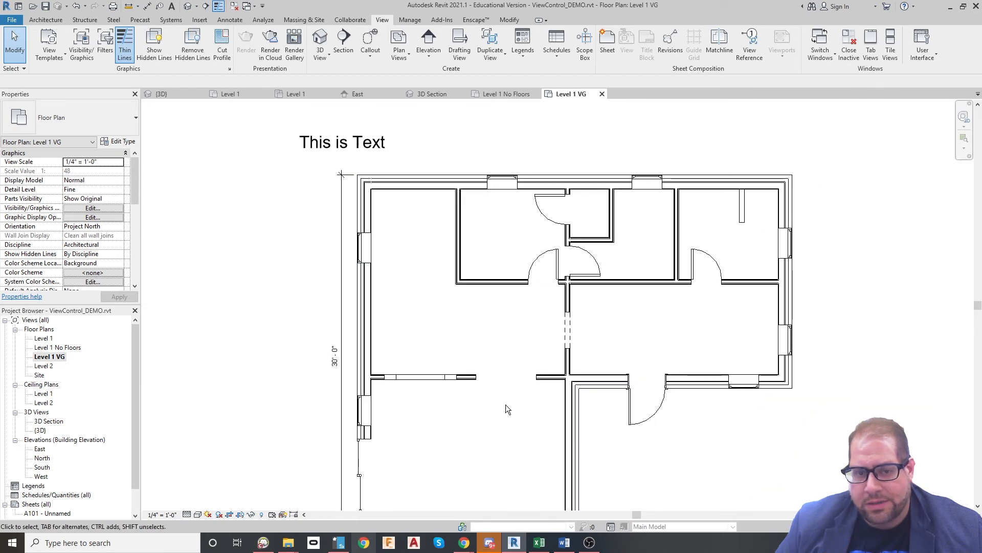
pyautogui.moveTo(507, 409); pyautogui.dragTo(473, 350, button='middle')
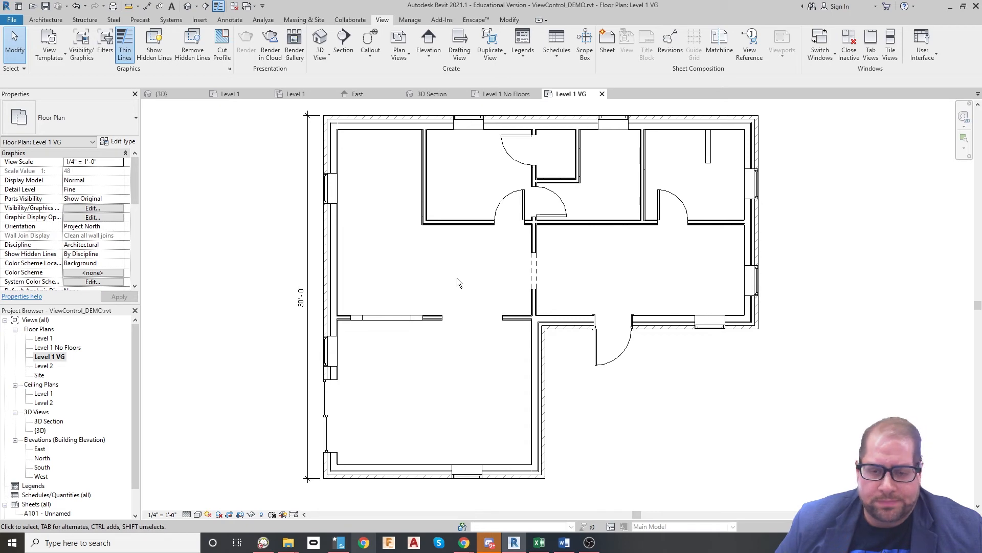
# Step: Turn off the visibility of all annotation categories in the Level 1 VG plan's Visibility/Graphic Overrides and apply the change
pyautogui.moveTo(453, 283); pyautogui.dragTo(477, 331, button='middle')
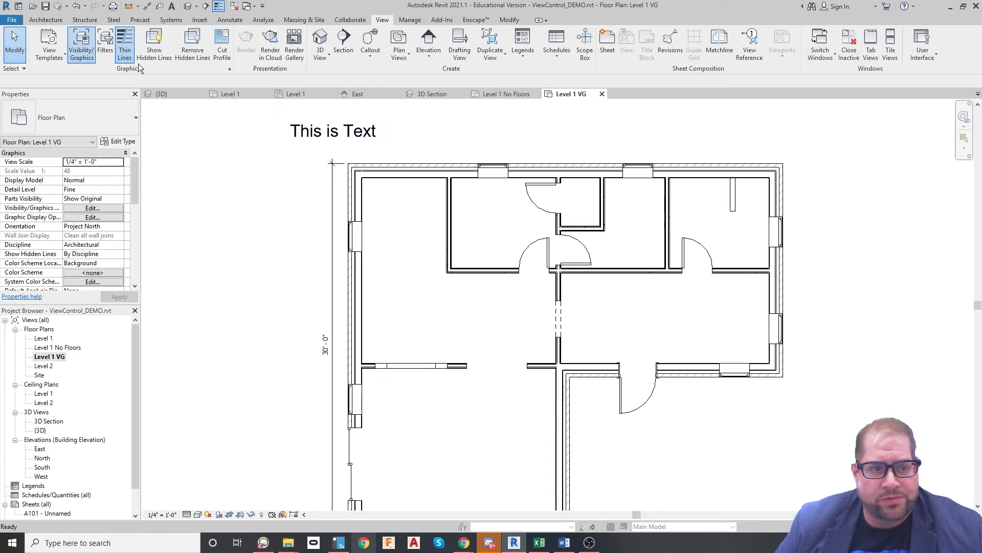
pyautogui.press('v')
pyautogui.press('g')
pyautogui.click(387, 140)
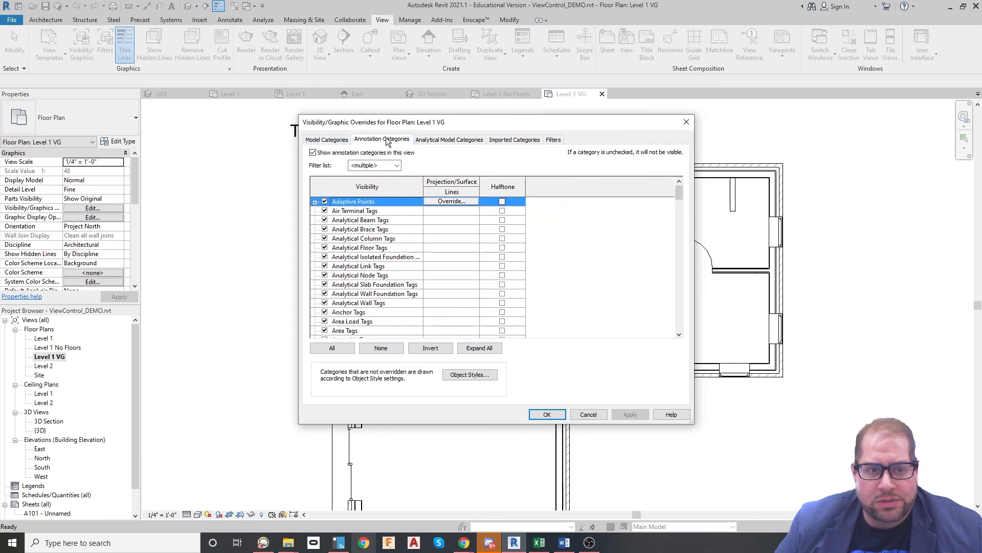
pyautogui.click(332, 348)
pyautogui.click(329, 302)
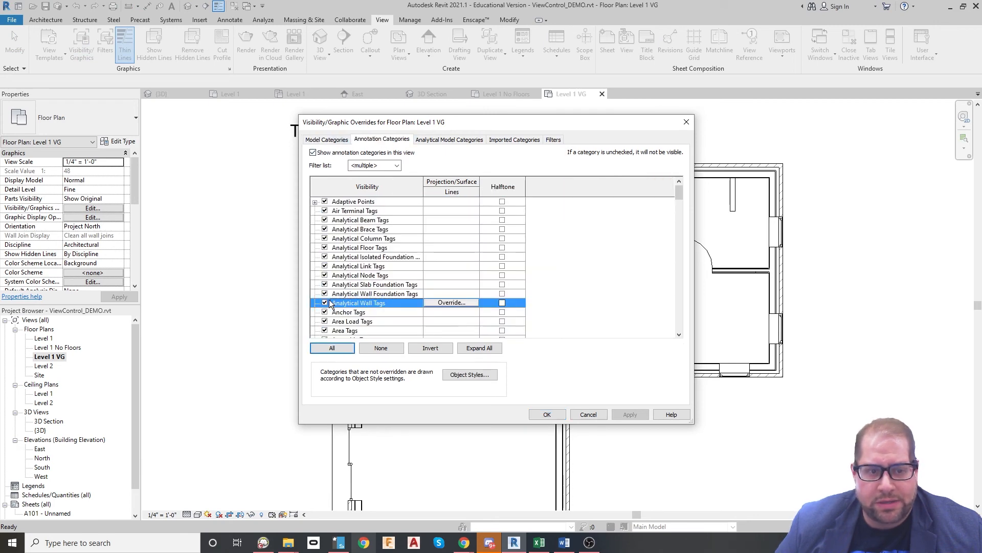
pyautogui.click(329, 346)
pyautogui.click(325, 312)
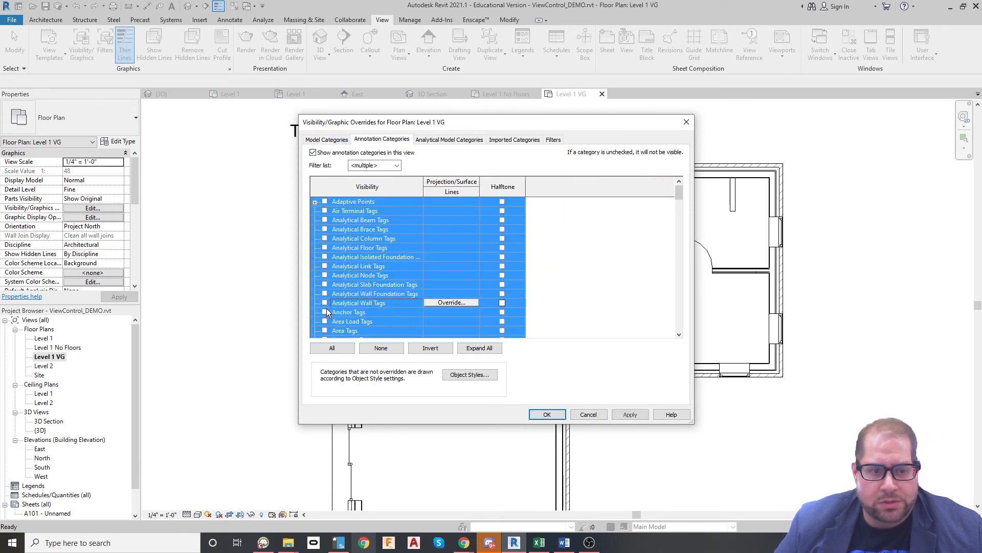
pyautogui.click(616, 415)
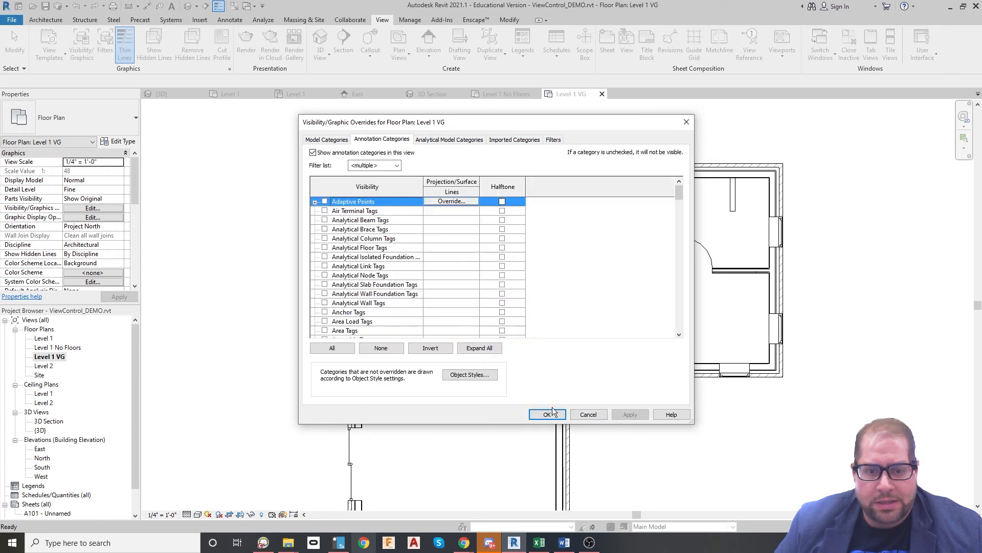
pyautogui.click(551, 413)
pyautogui.scroll(-2, 338, 279)
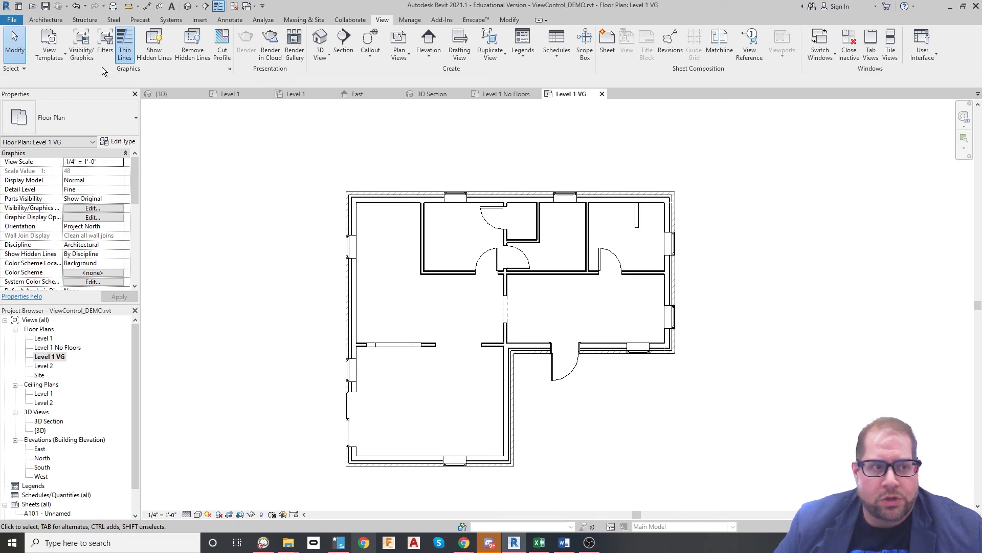
# Step: Review the visibility settings of the model categories for the Level 1 VG plan and close the overrides without changes
pyautogui.click(75, 53)
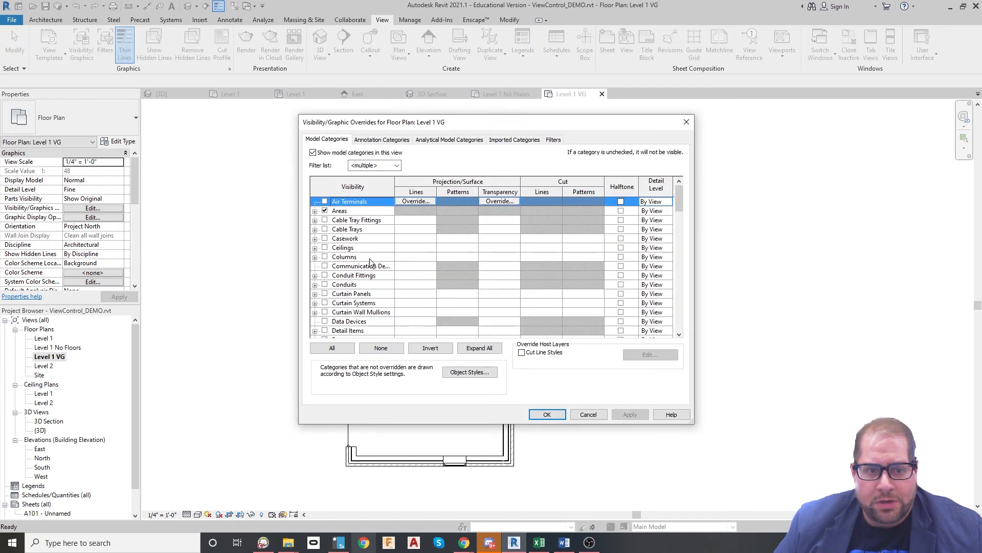
pyautogui.scroll(-5, 370, 262)
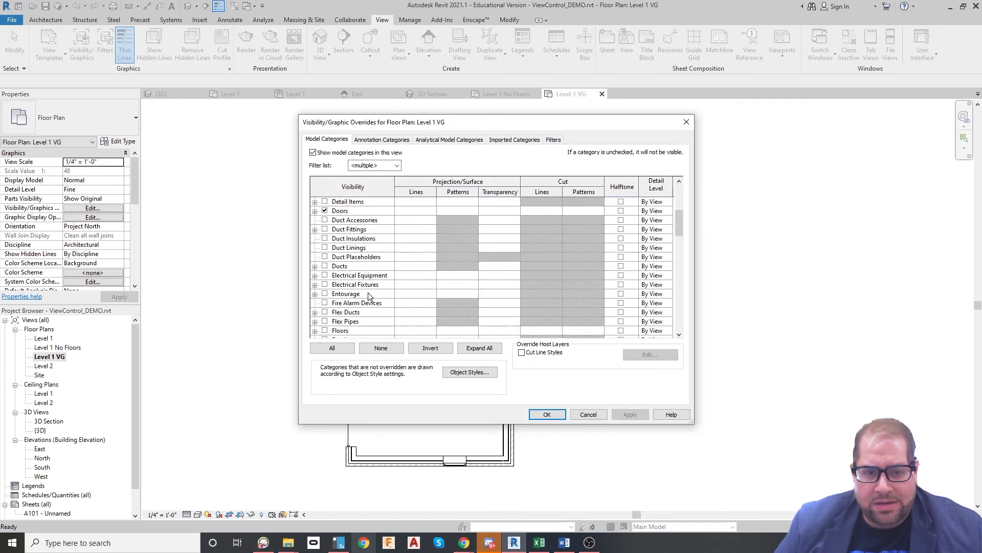
pyautogui.scroll(-1, 374, 293)
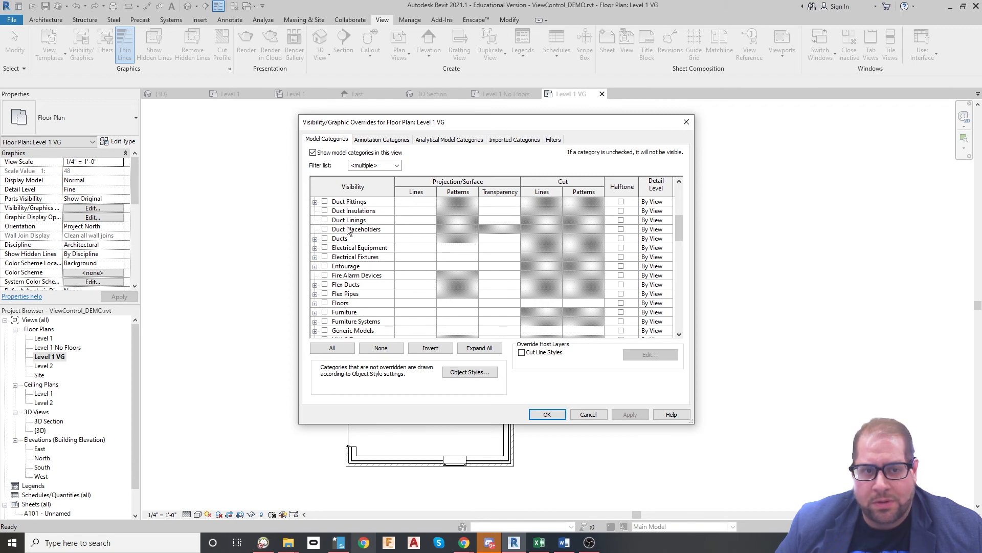
pyautogui.scroll(2, 385, 287)
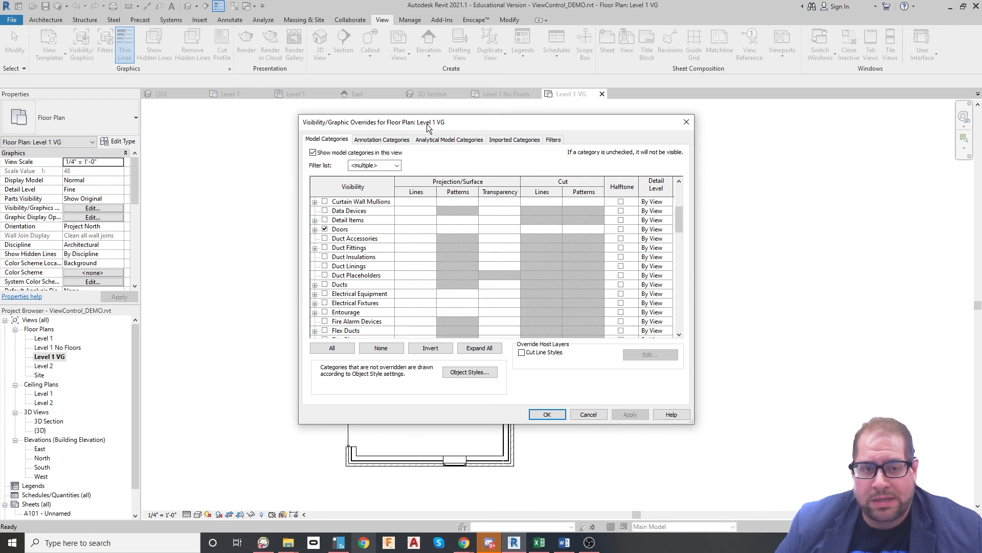
pyautogui.click(59, 356)
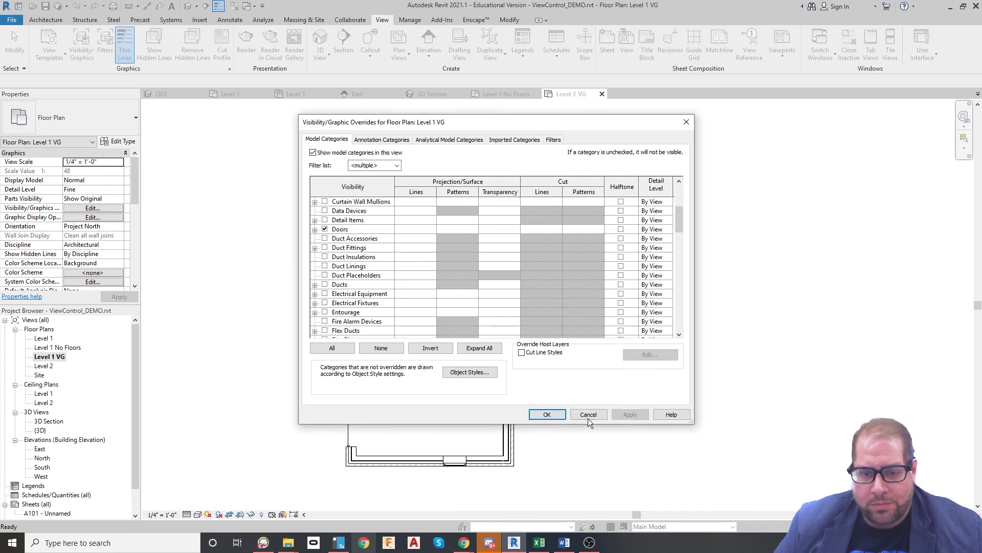
pyautogui.click(593, 415)
# Step: Open the Level 1 floor plan and set its visual style to Hidden Line
pyautogui.doubleClick(44, 338)
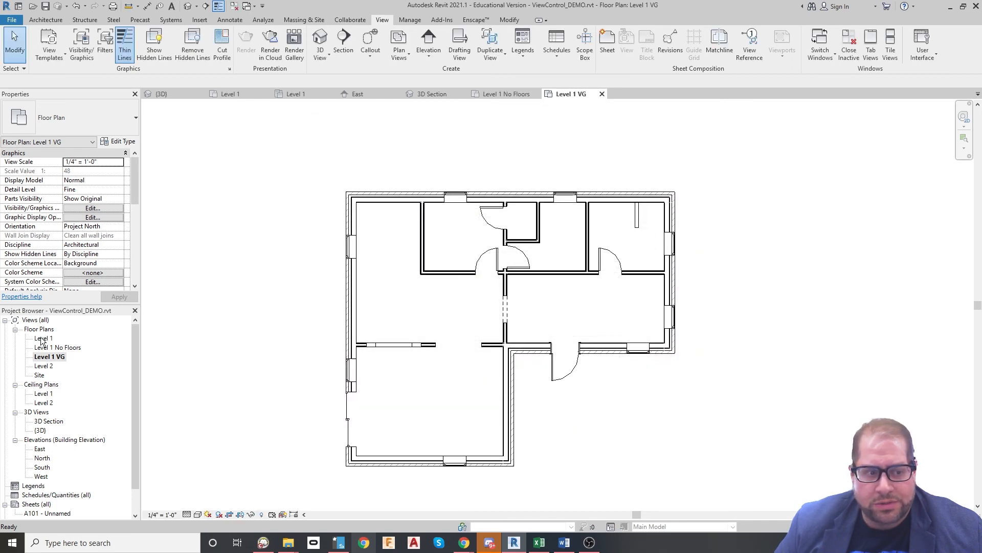
pyautogui.click(82, 44)
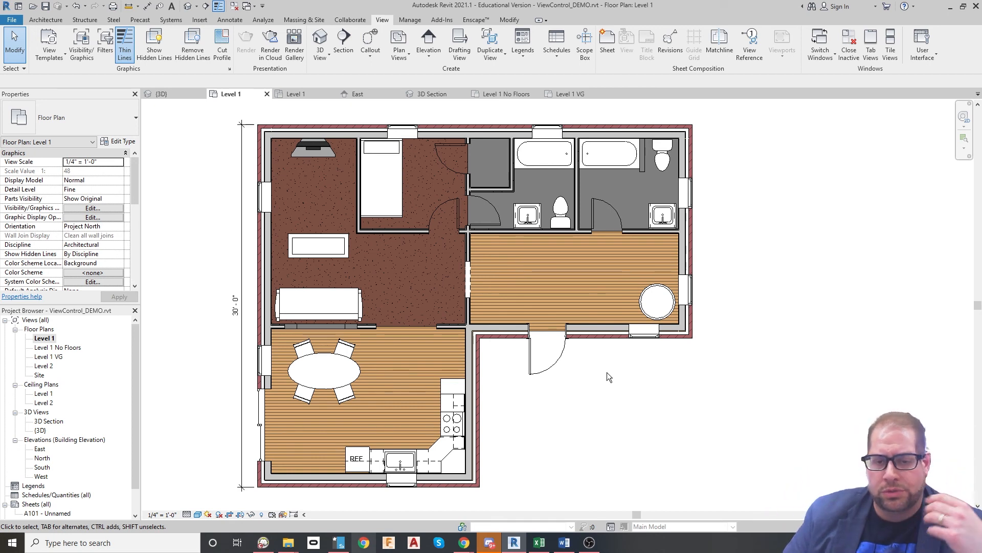
pyautogui.click(198, 515)
pyautogui.click(221, 473)
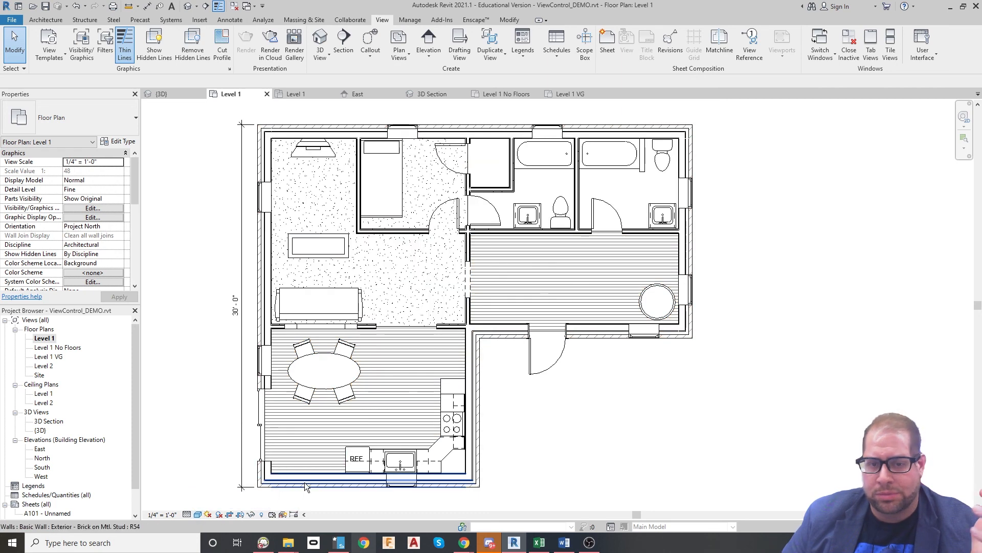